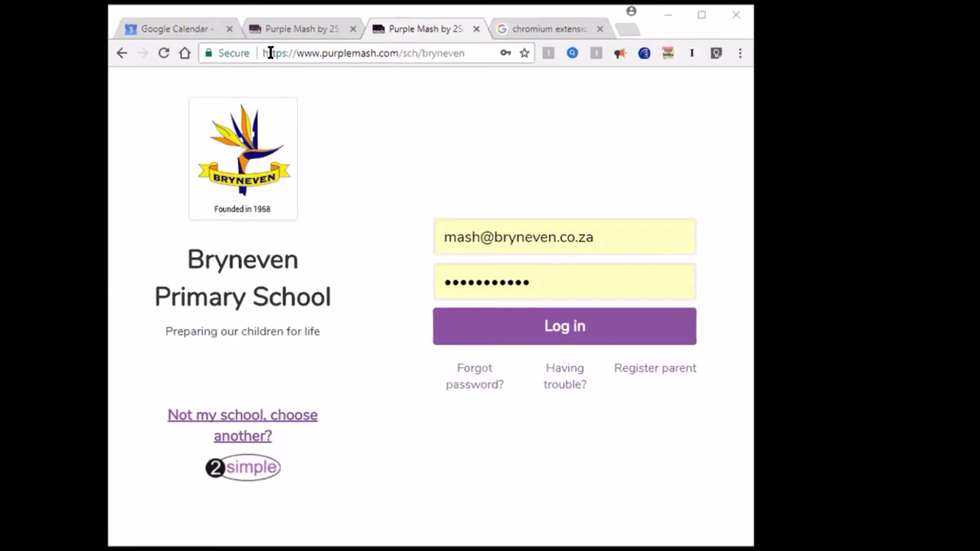
Log in to the school's Purple Mash account and enter Mini Mash from the South Africa Home page
click(270, 52)
click(482, 328)
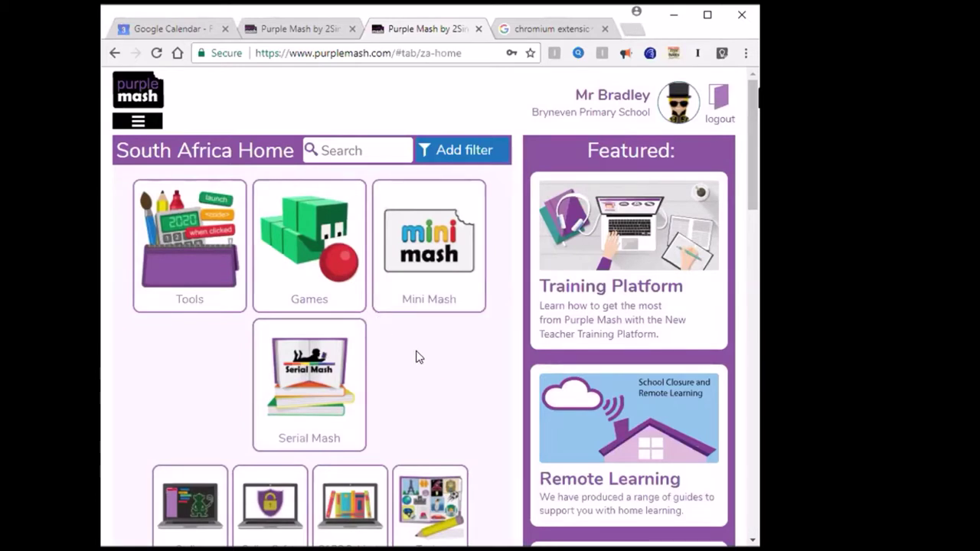
click(431, 246)
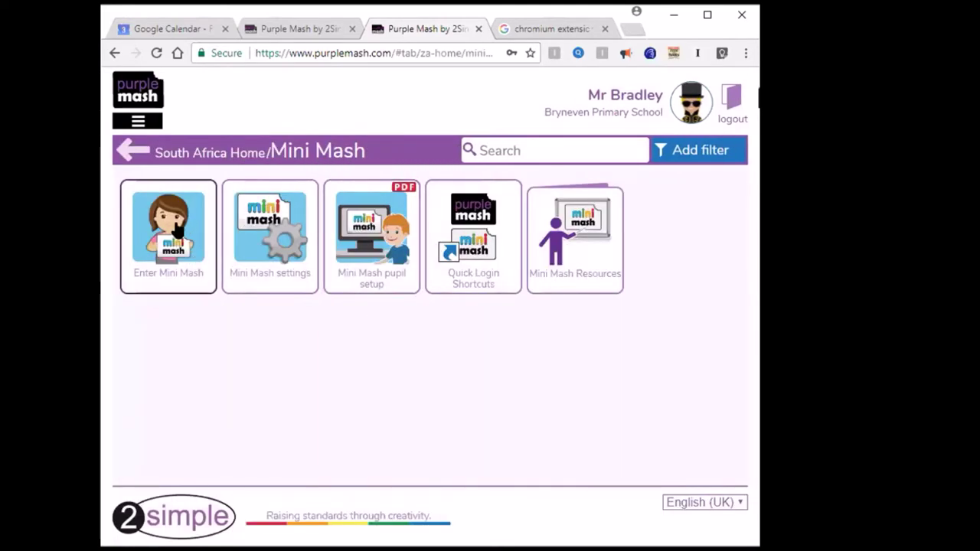
mouse_move(361, 277)
click(177, 229)
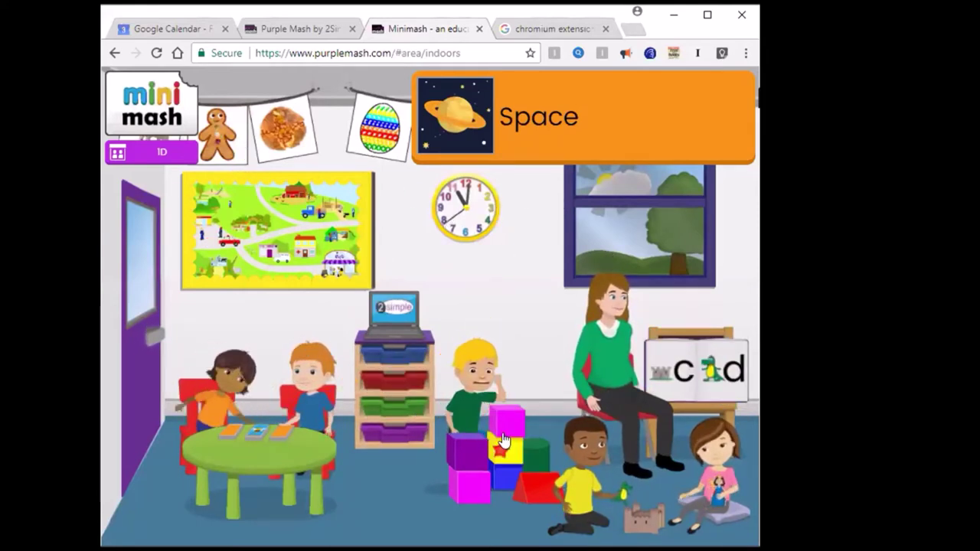
Browse the first pages of the Reading and writing activities, and return to the classroom
click(701, 372)
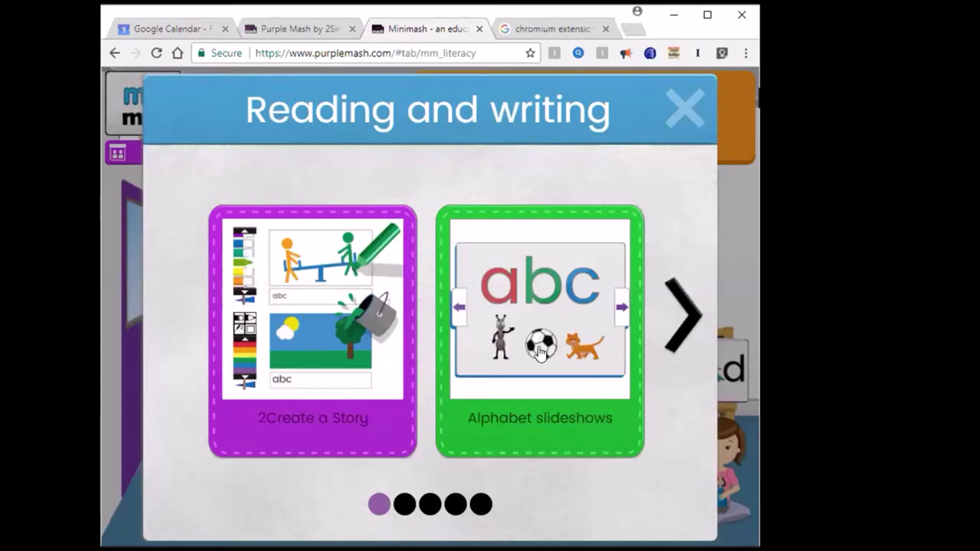
click(694, 327)
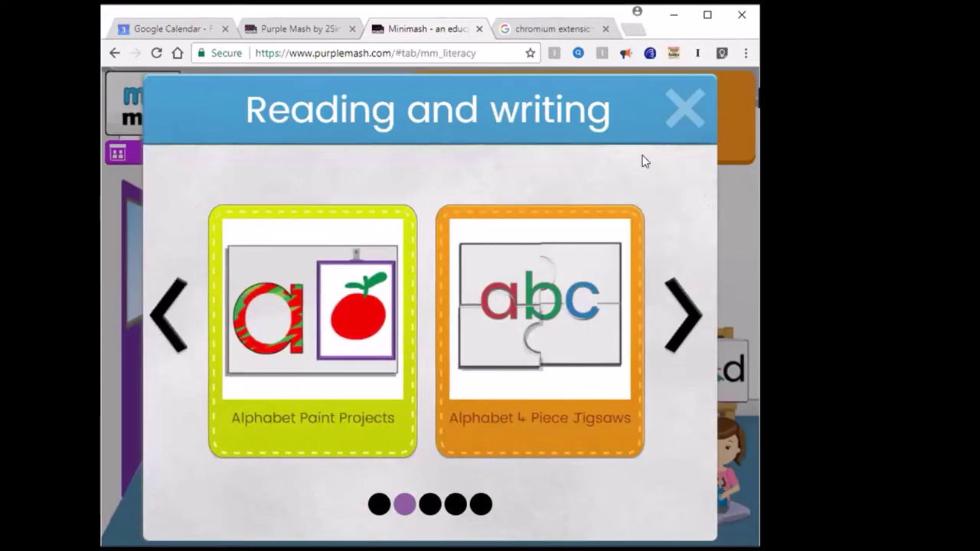
click(684, 109)
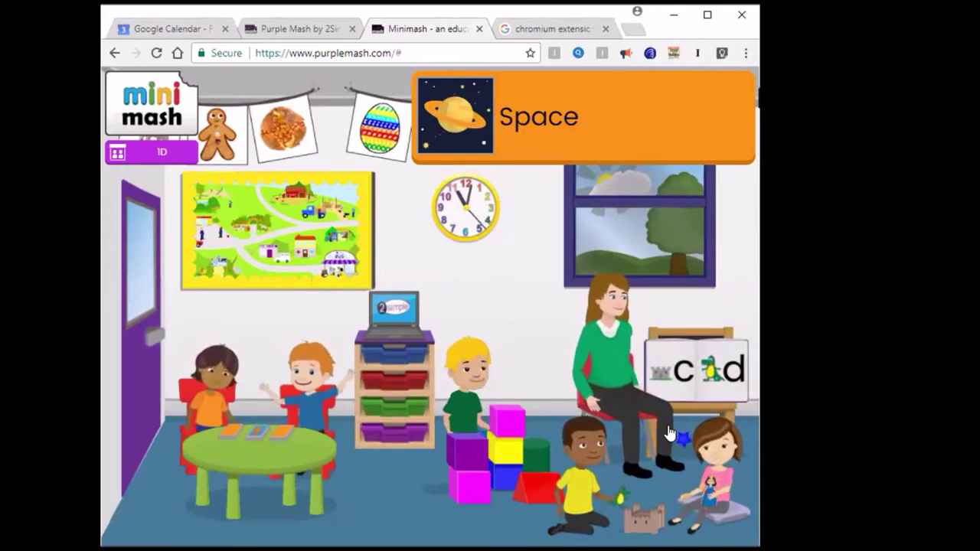
Examine the list of classes and confirm 1D as the class
click(154, 154)
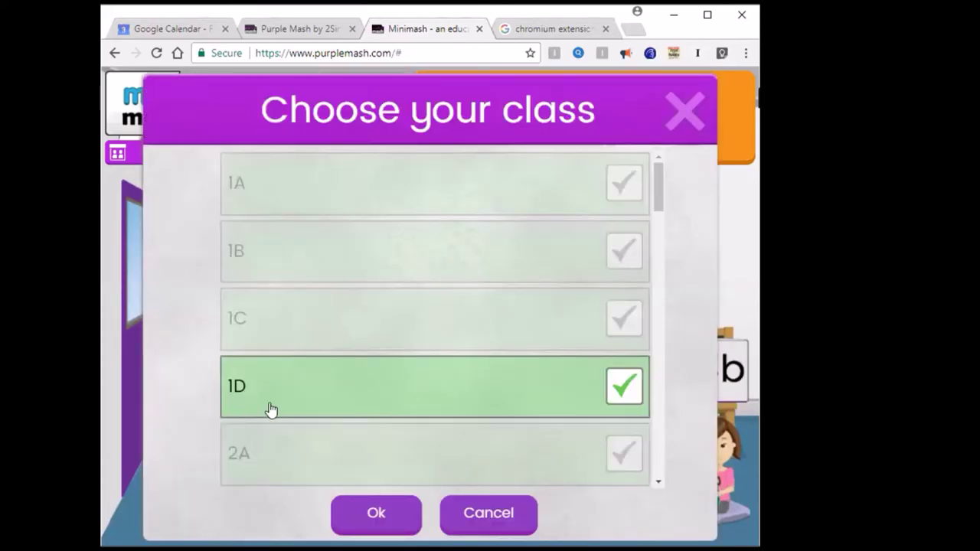
click(464, 514)
click(157, 153)
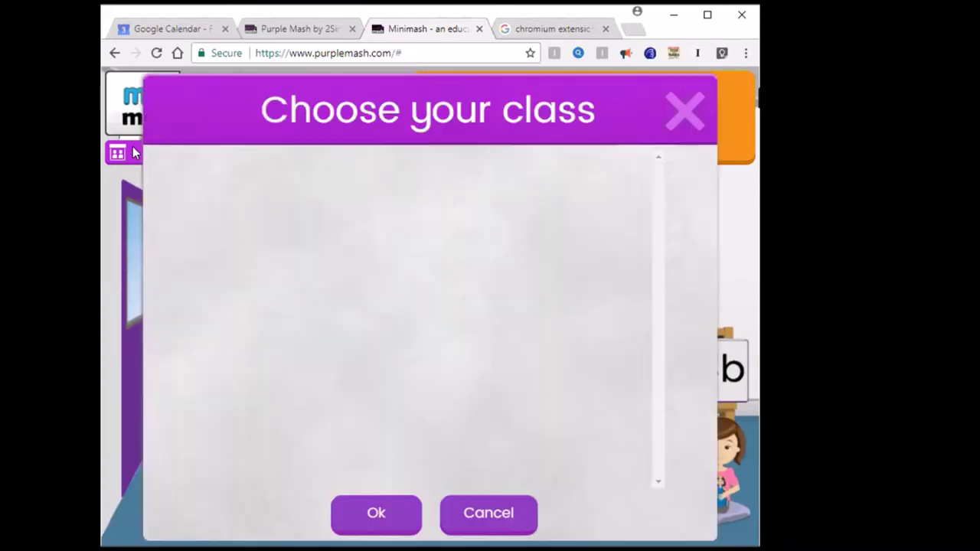
click(405, 513)
click(160, 156)
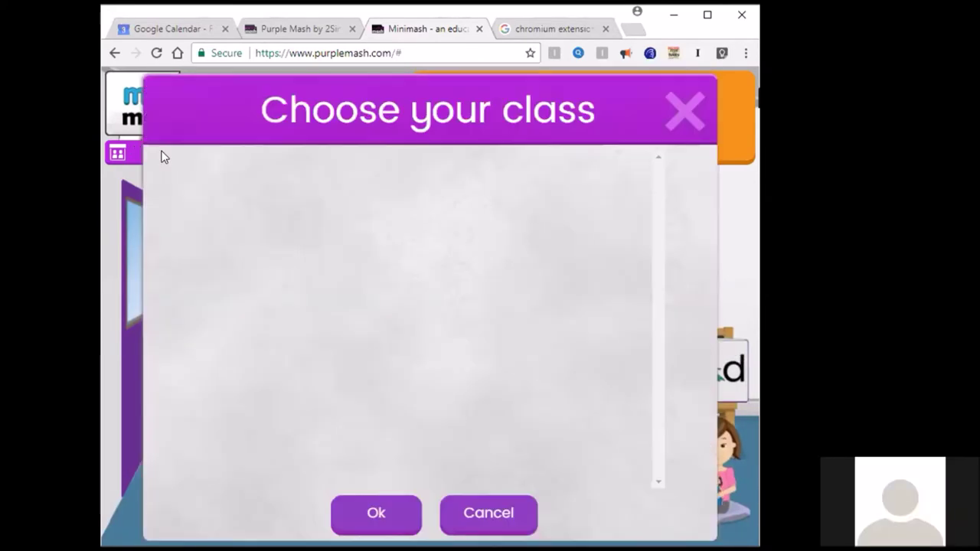
click(372, 514)
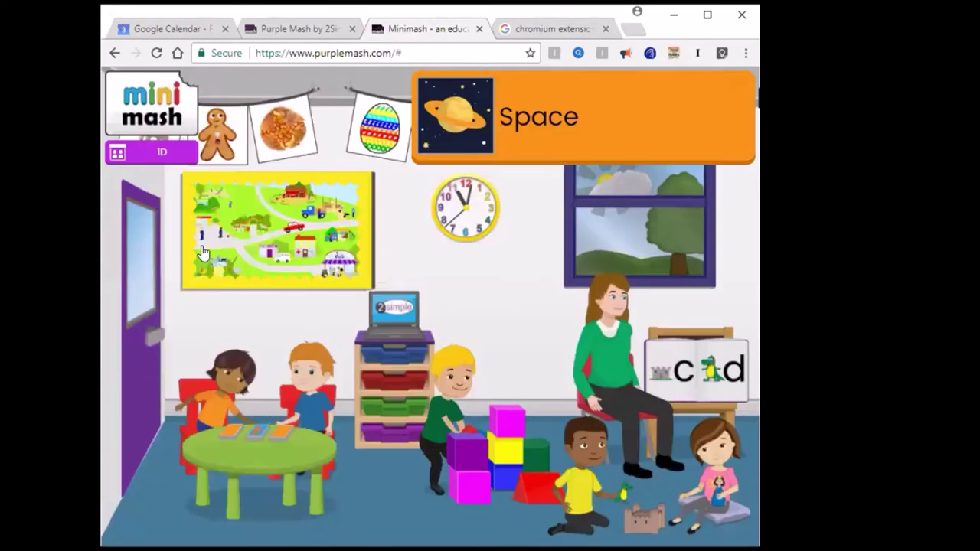
click(275, 436)
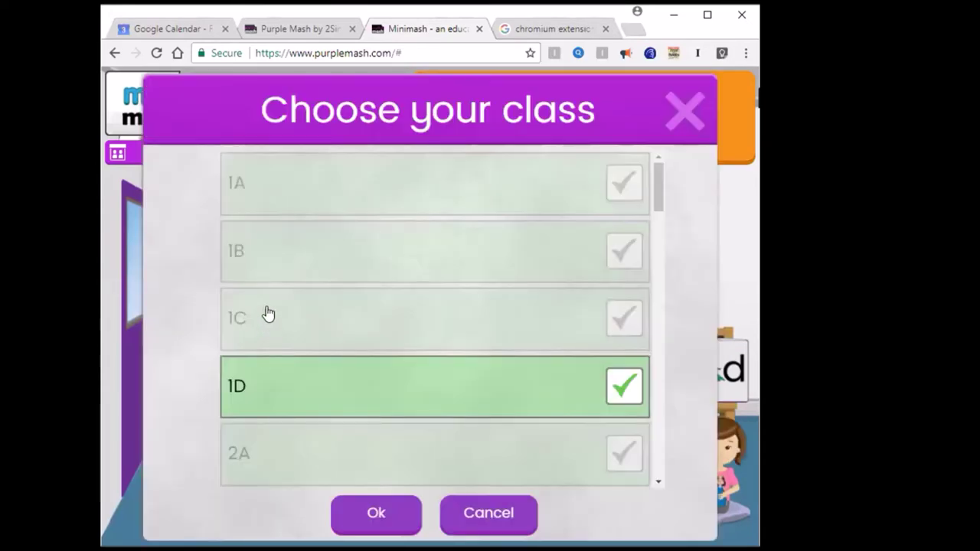
click(376, 514)
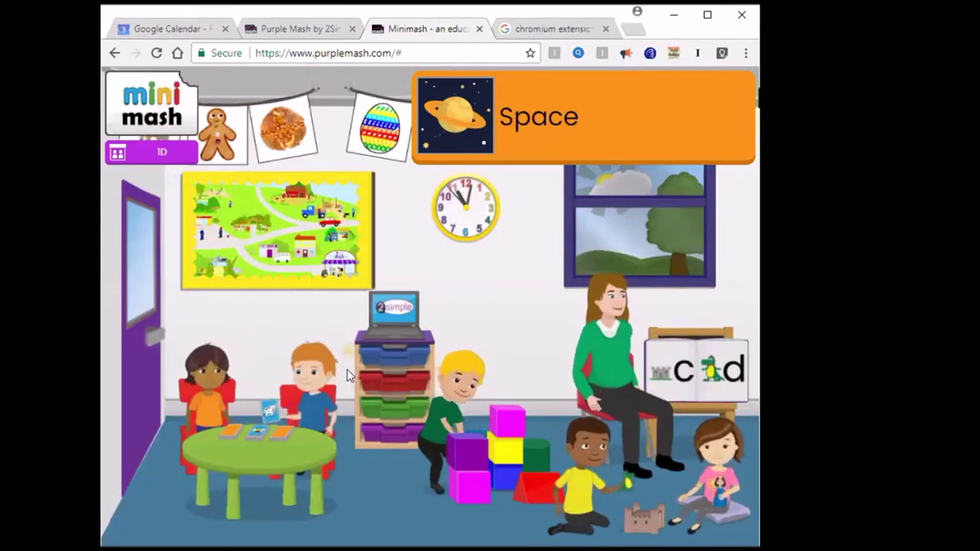
Add a public tray named "The dog" to the class trays and go back to the classroom
click(397, 352)
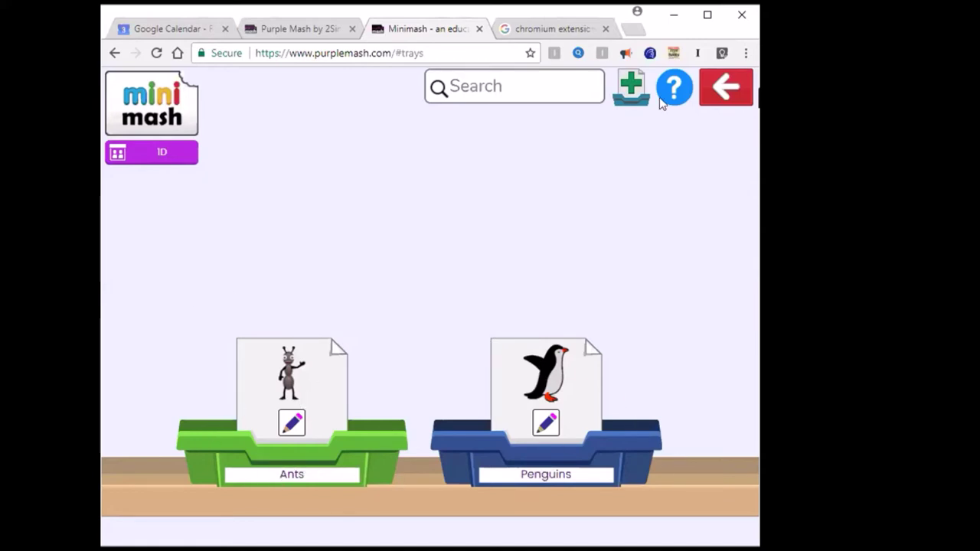
click(629, 92)
click(223, 180)
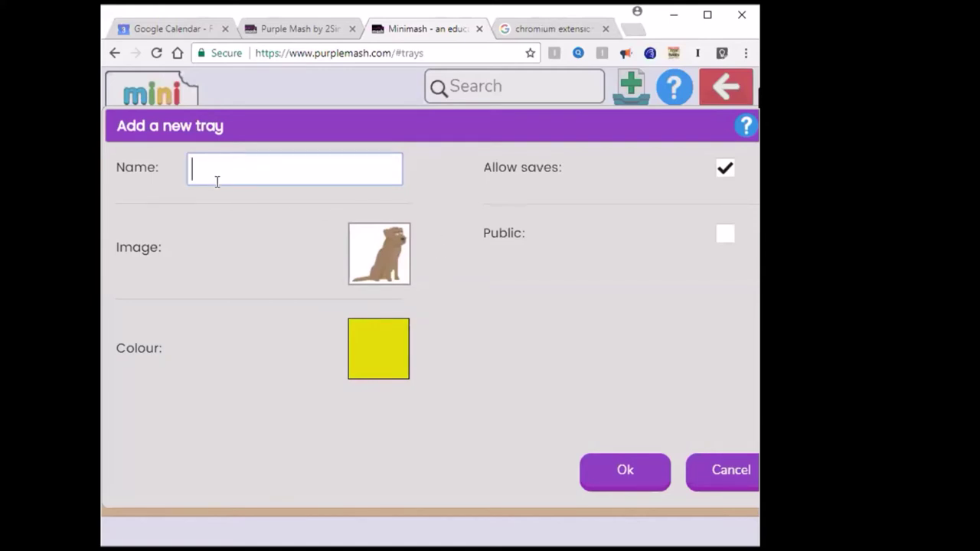
key(BackSpace)
key(BackSpace)
key(BackSpace)
click(724, 237)
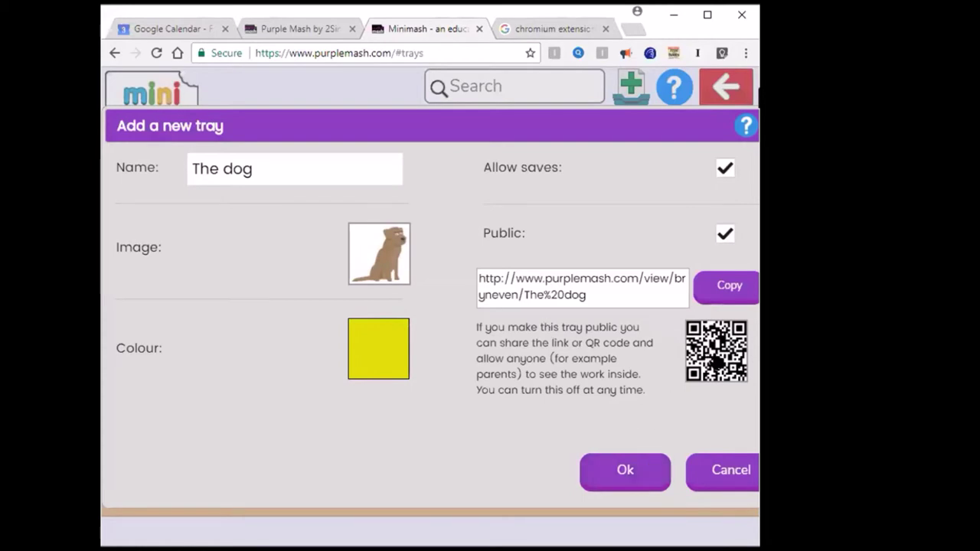
click(608, 469)
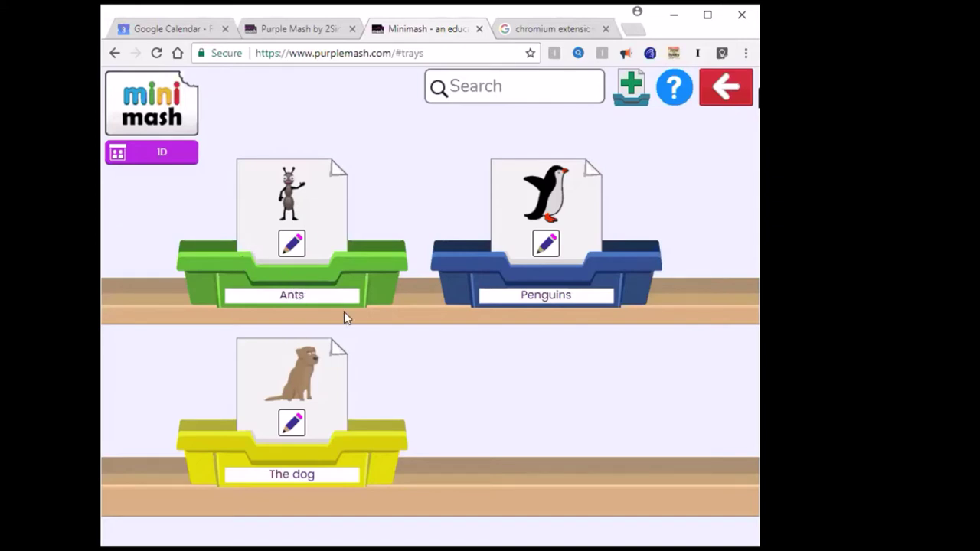
click(719, 97)
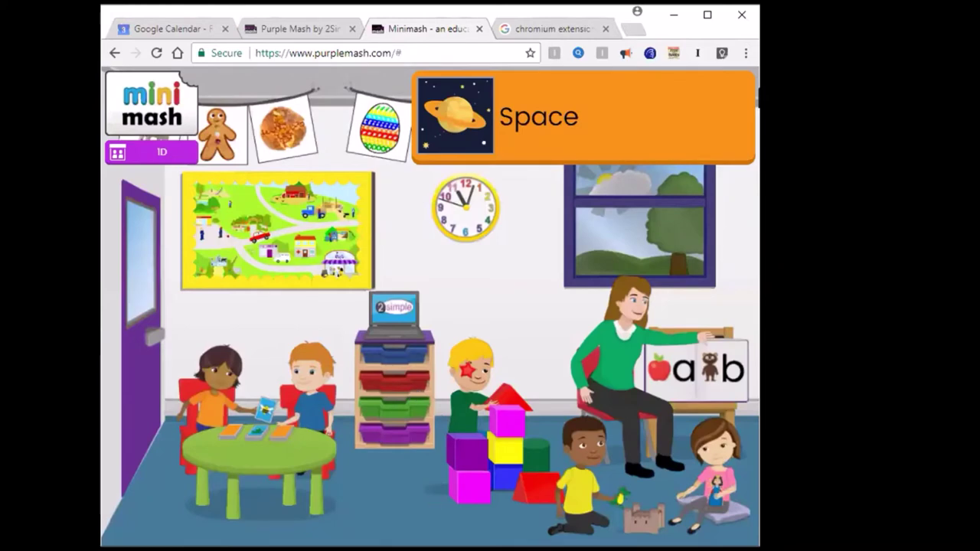
Open the Cars pictogram from the 2Count activities under Numbers and counting
click(261, 420)
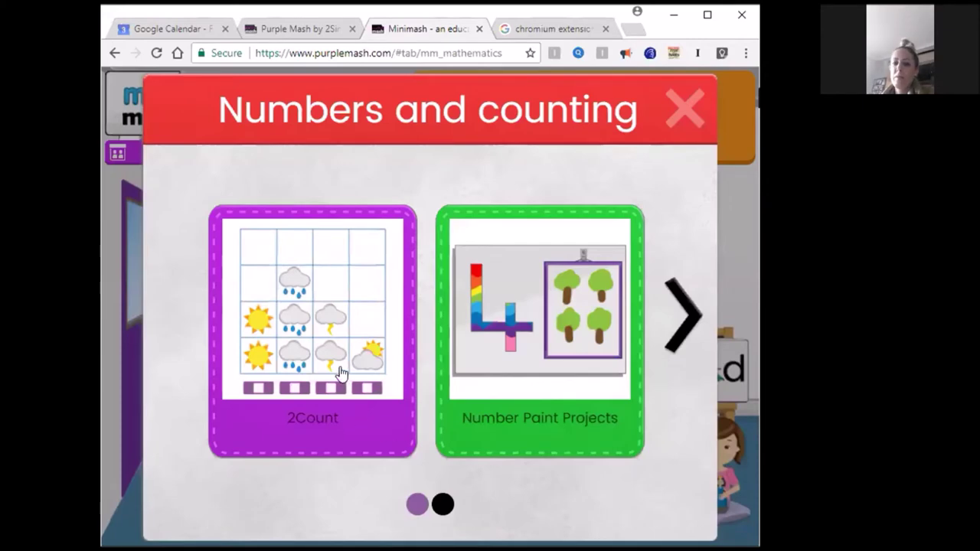
click(341, 373)
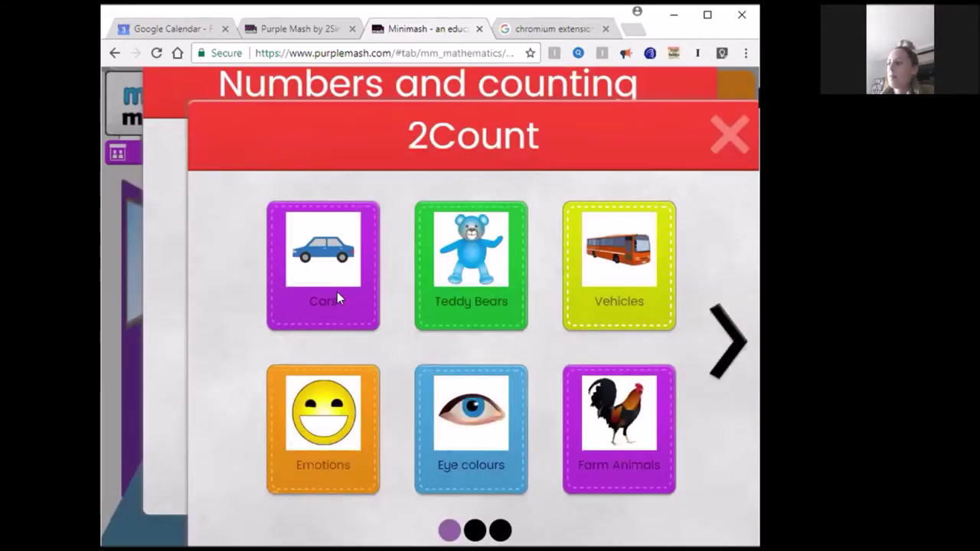
click(337, 295)
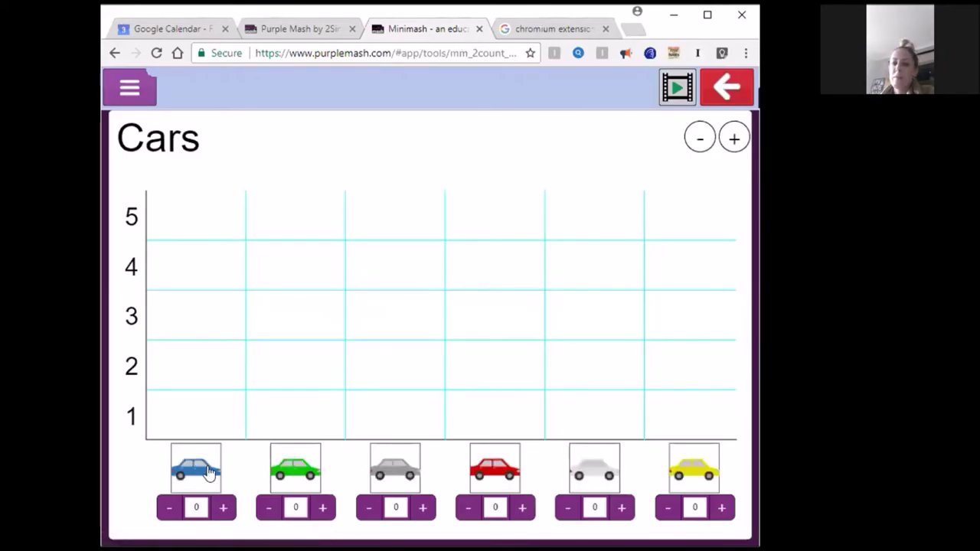
Replace the blue car's picture with a rabbit and set its count to 3
click(201, 480)
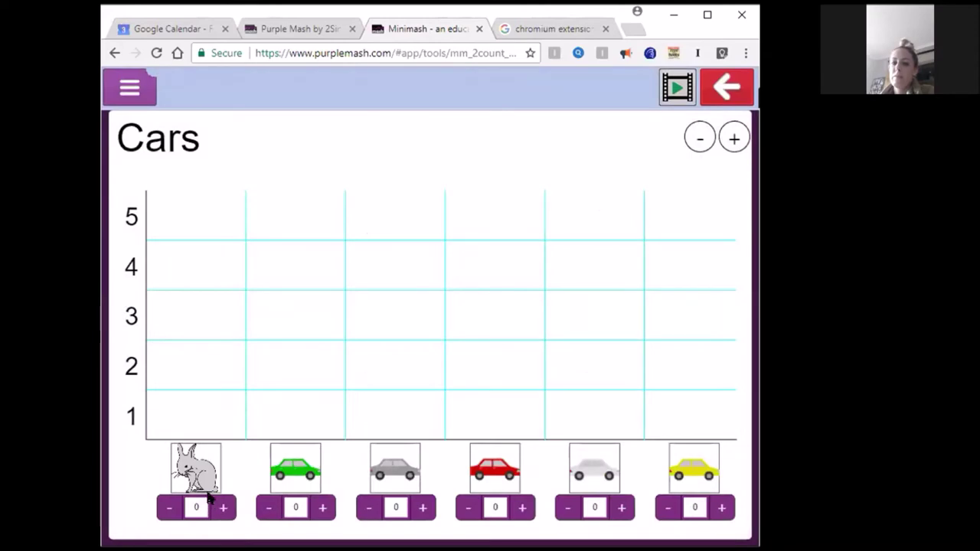
click(221, 508)
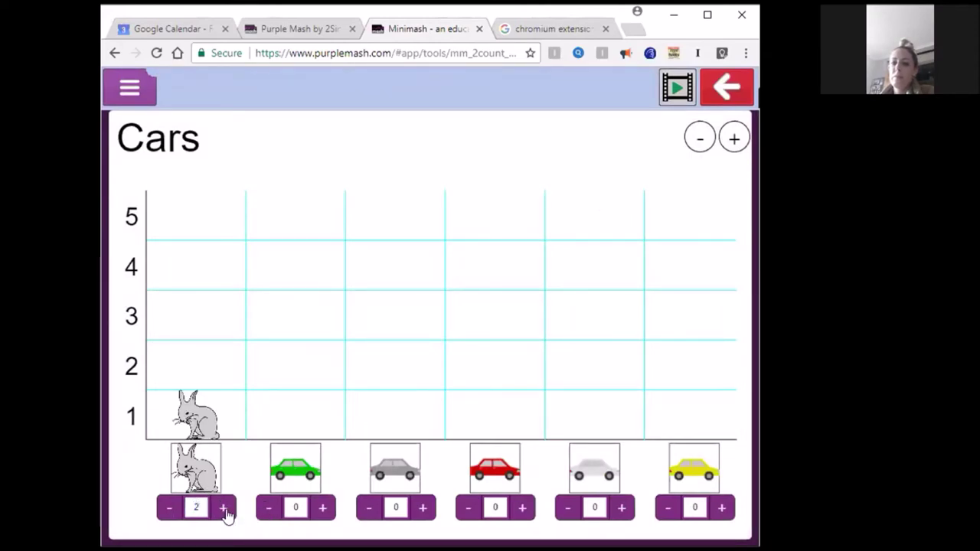
click(224, 508)
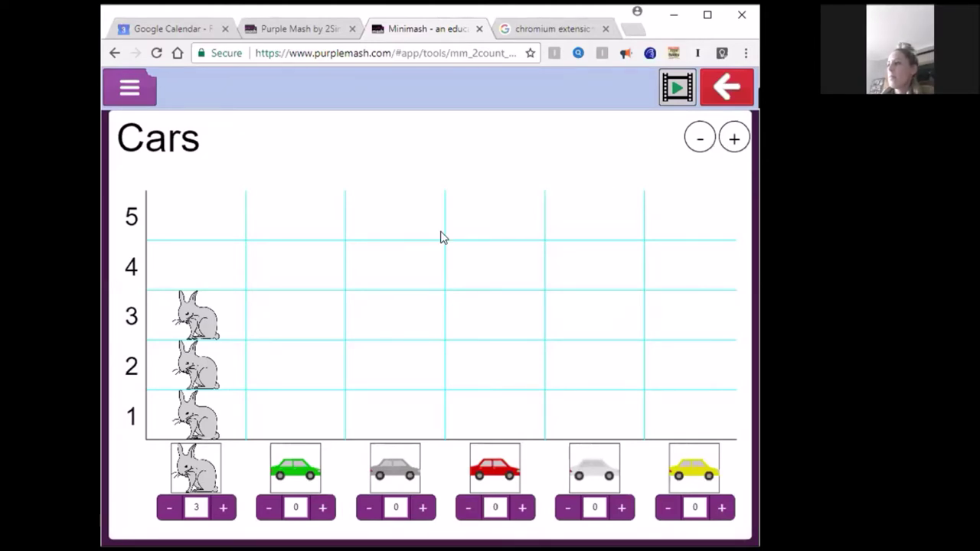
Save the pictogram in "The dog" tray as "Cars 2020-04-03", exit it and return to the classroom
click(723, 88)
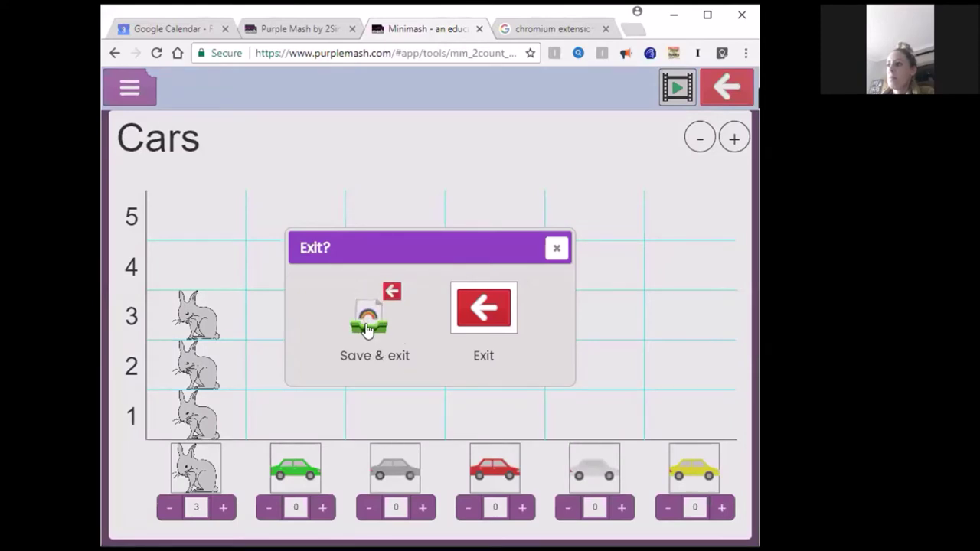
click(372, 322)
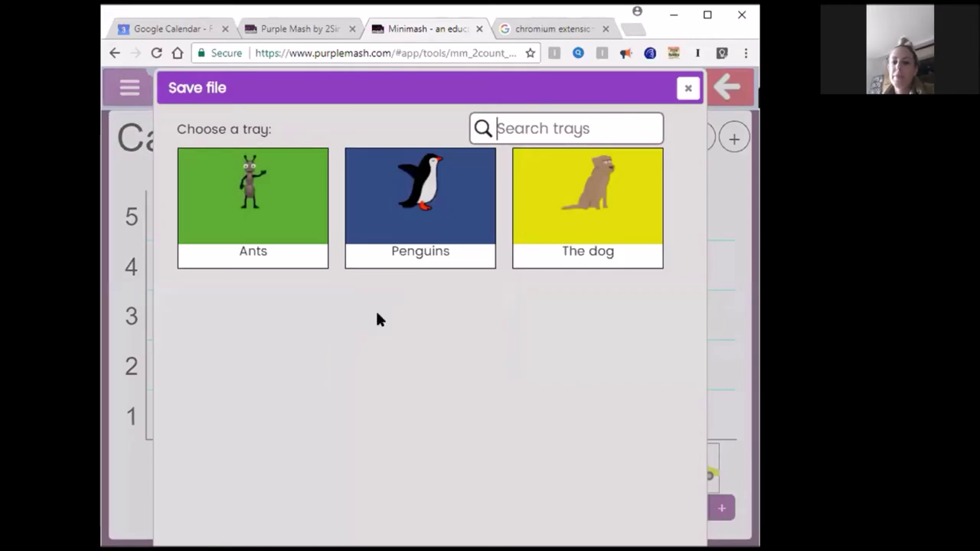
click(575, 202)
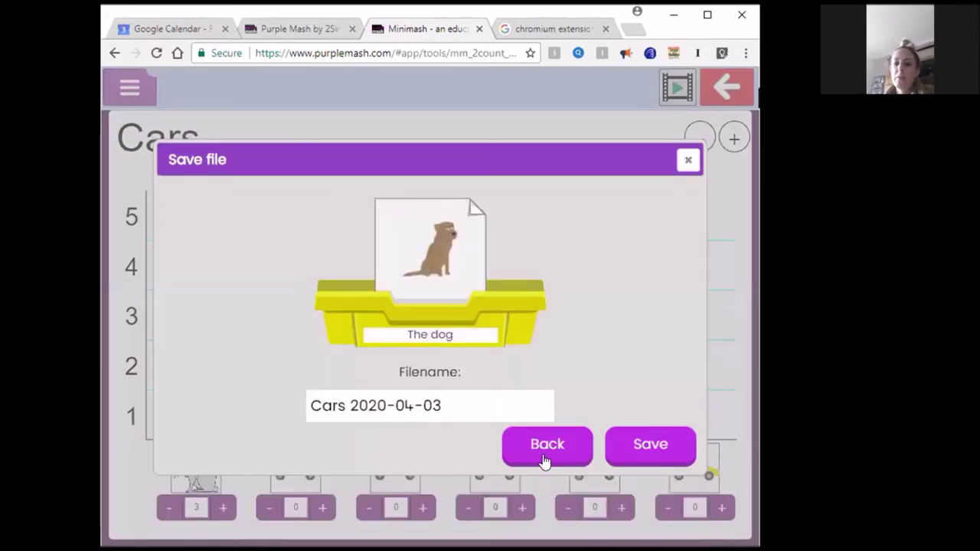
click(651, 446)
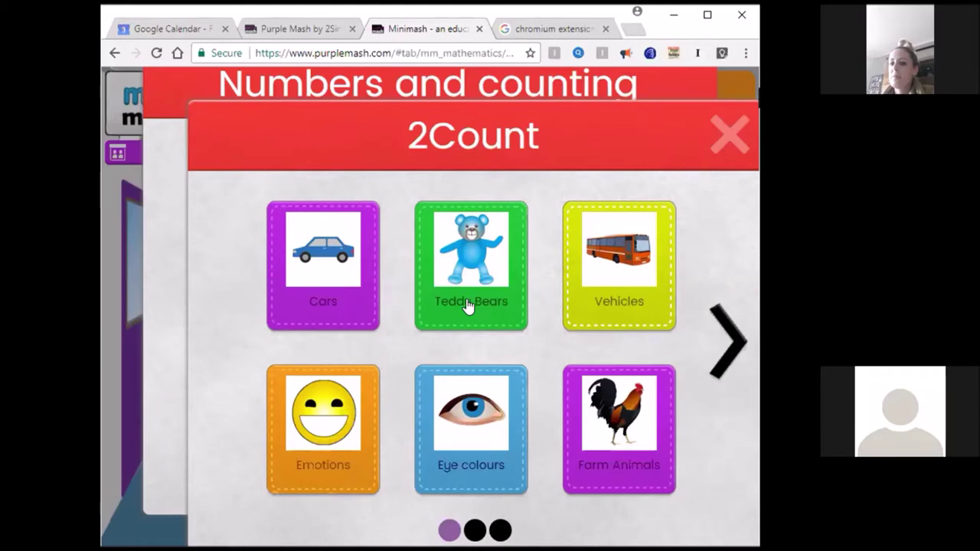
click(729, 140)
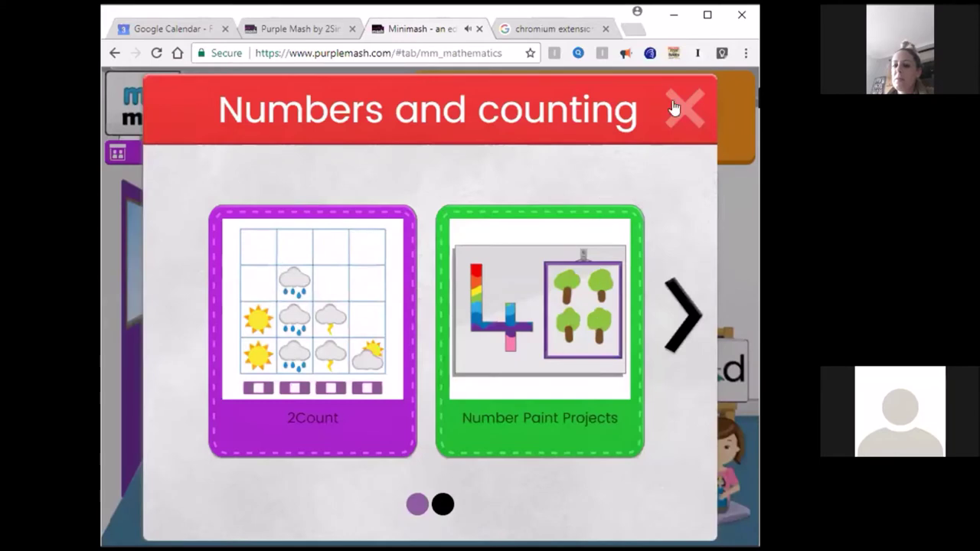
click(681, 113)
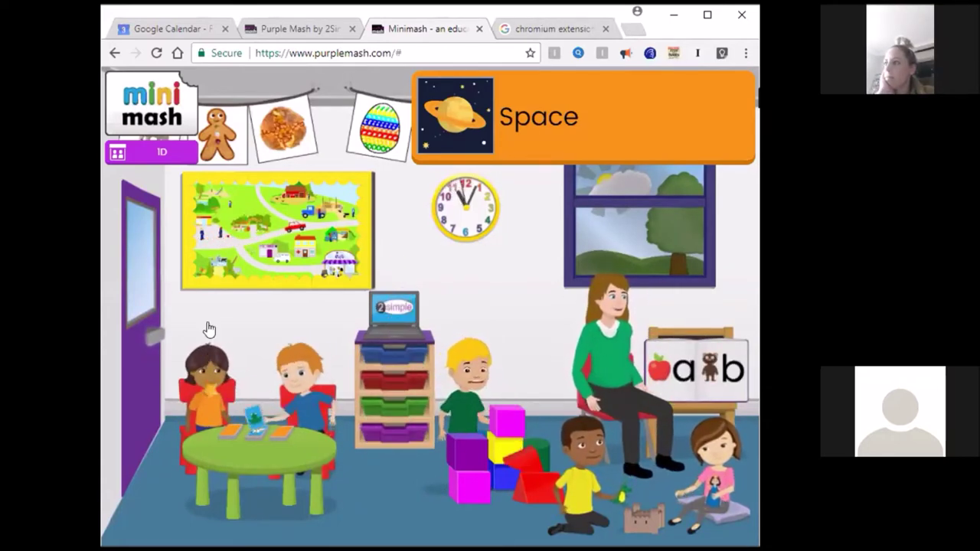
Open the saved file "My jigsaw 2020-04-02" from the Ants tray
click(409, 360)
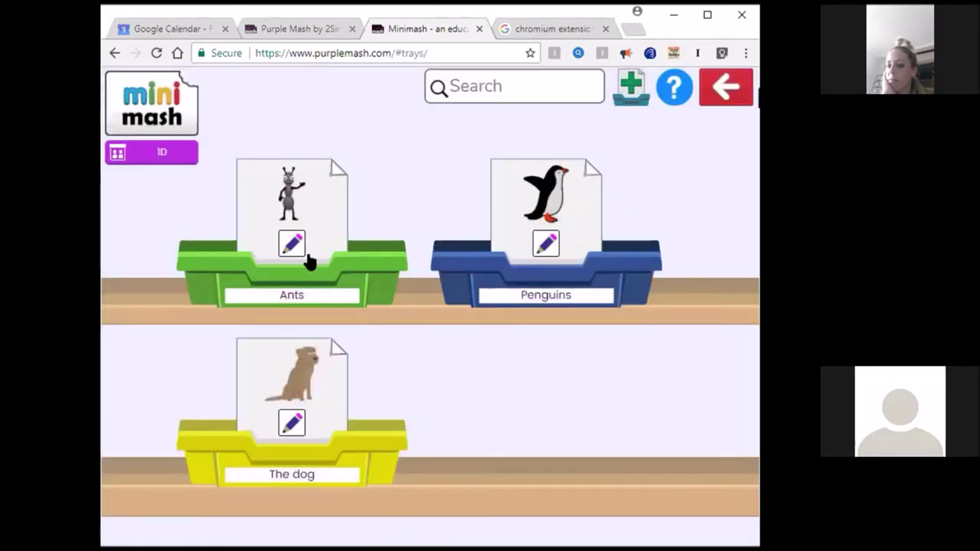
click(301, 278)
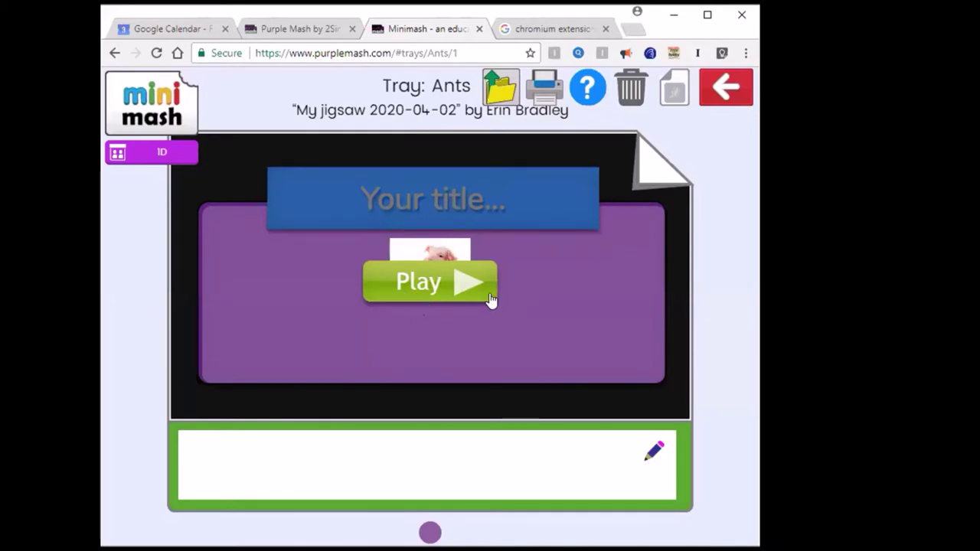
click(502, 87)
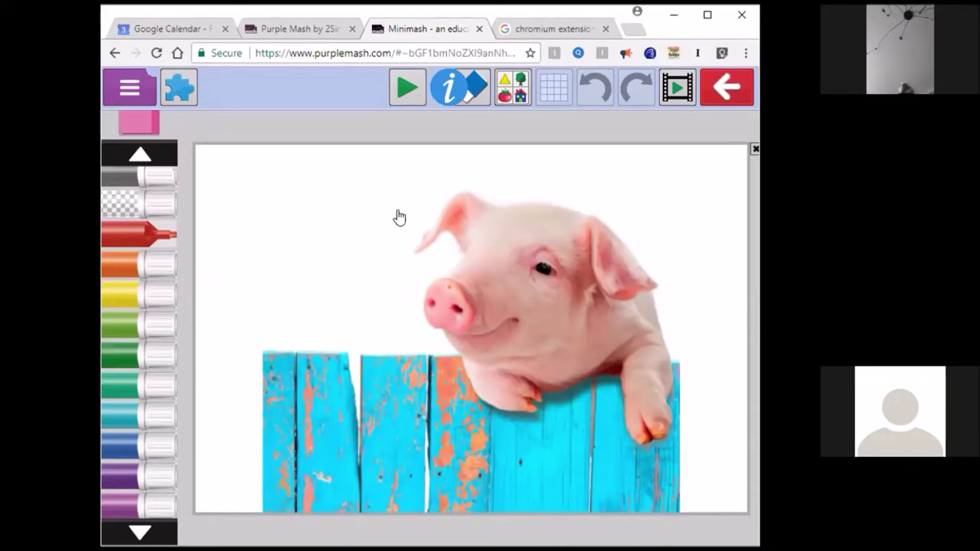
Play the pig jigsaw, move a few pieces towards their places on the board and leave play mode
click(406, 90)
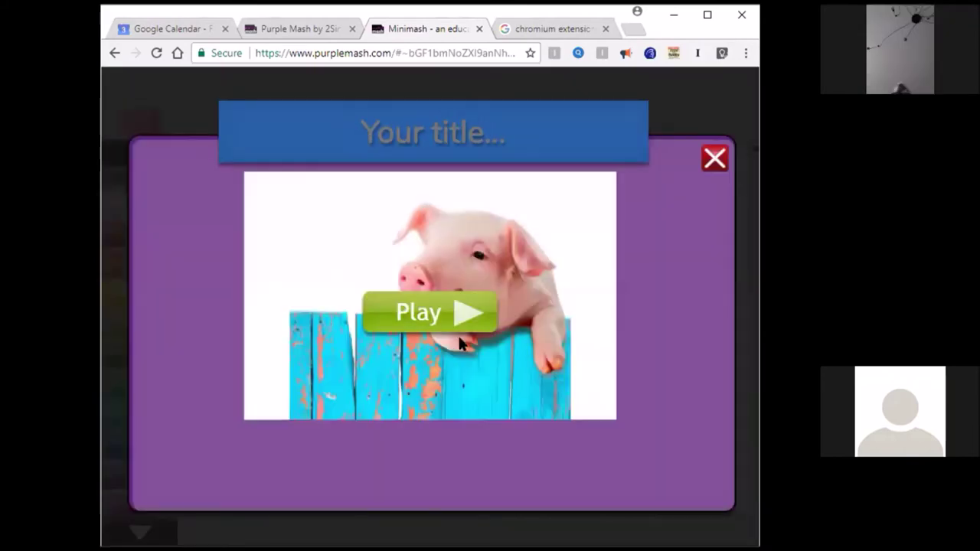
click(433, 316)
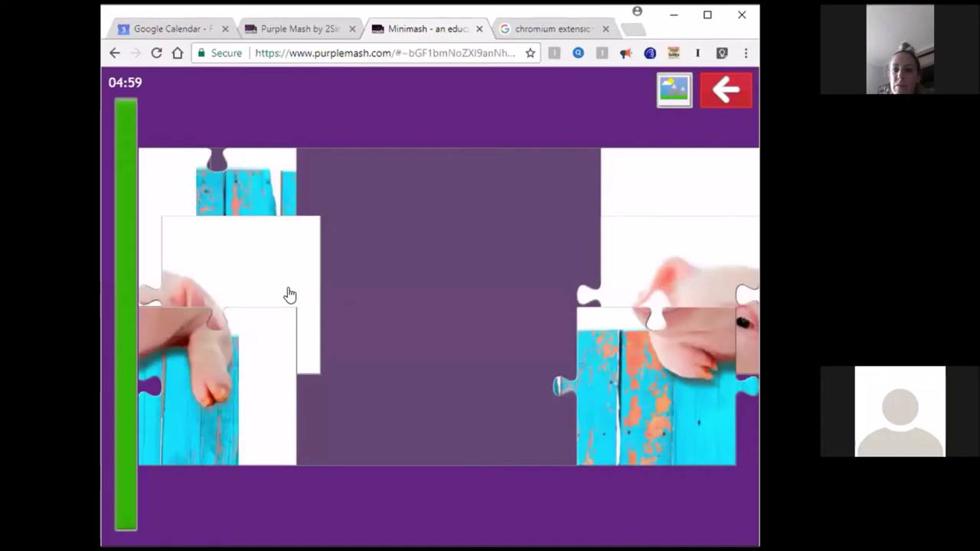
drag(287, 294, 490, 337)
drag(260, 226, 541, 377)
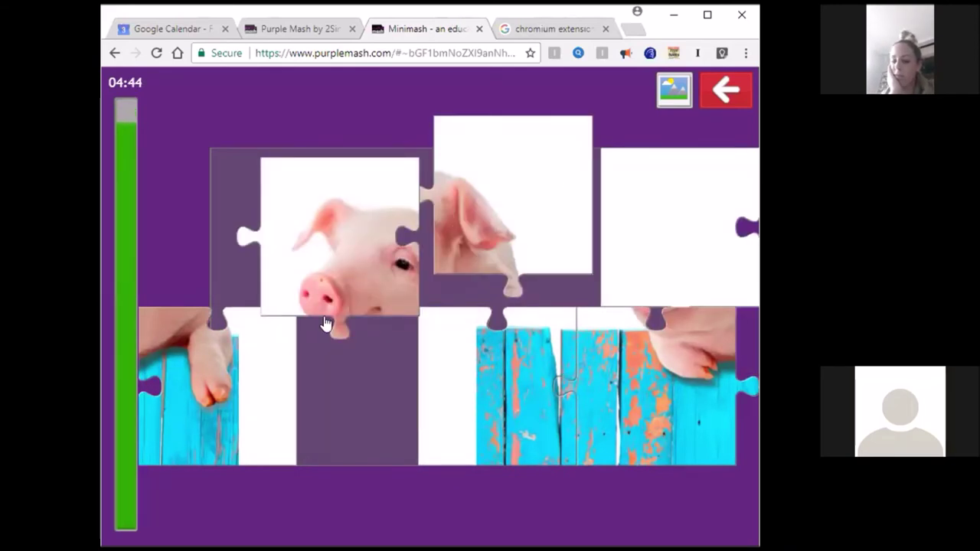
drag(210, 376, 356, 315)
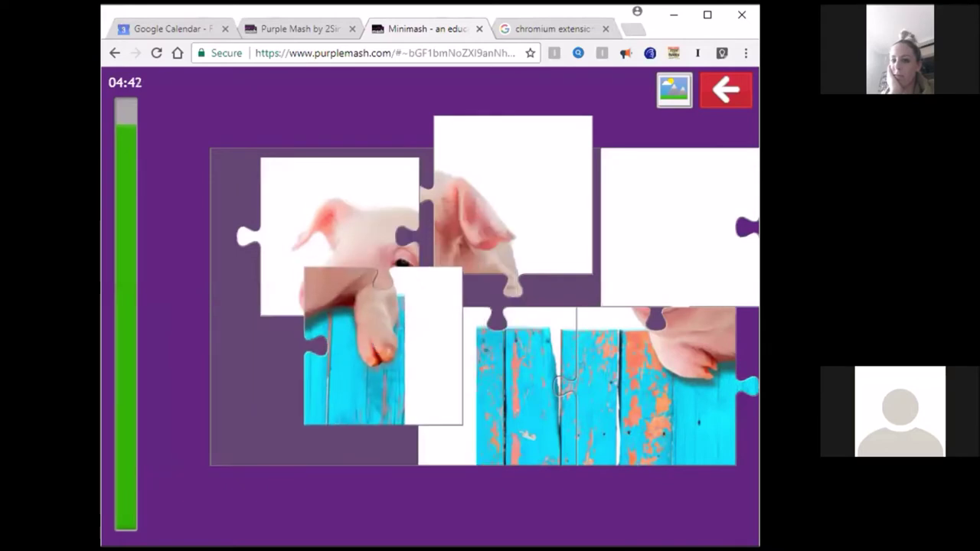
click(748, 100)
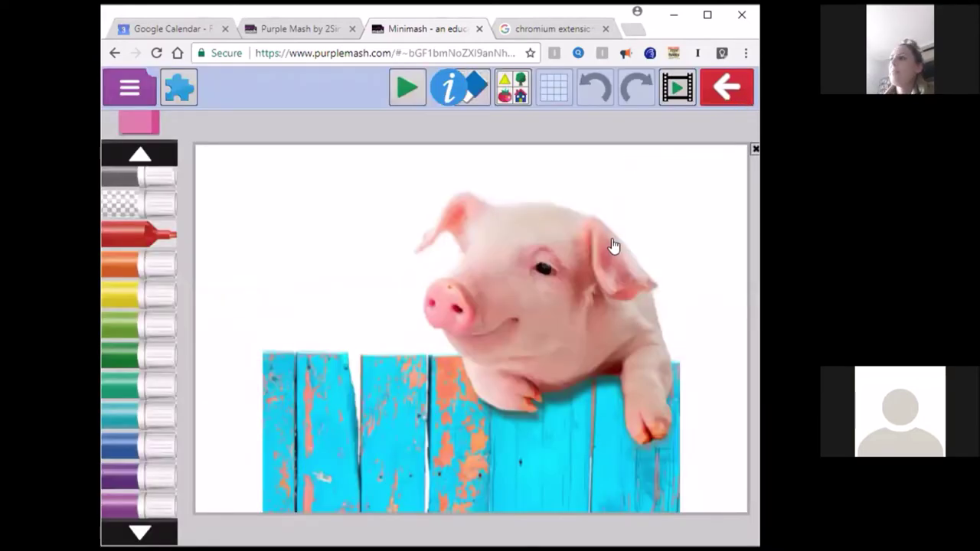
click(725, 88)
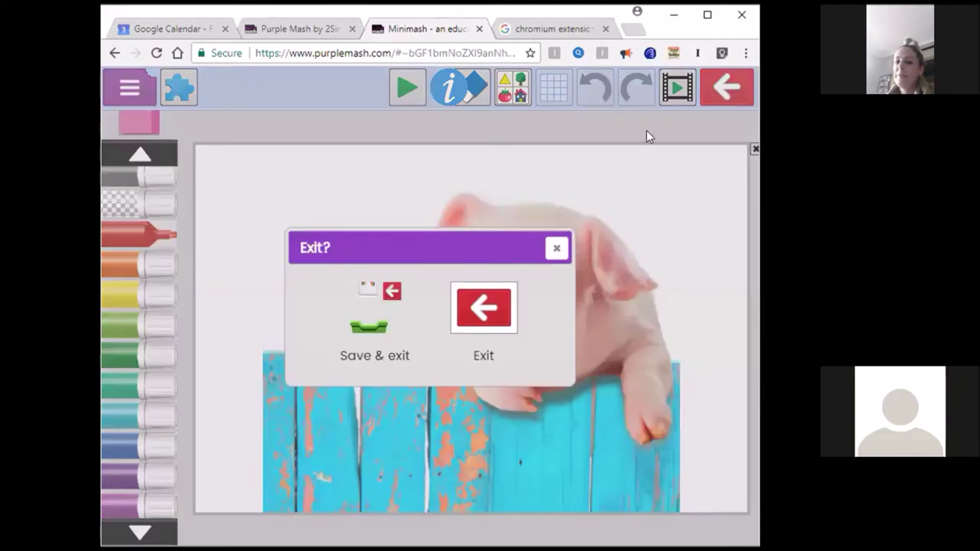
click(373, 306)
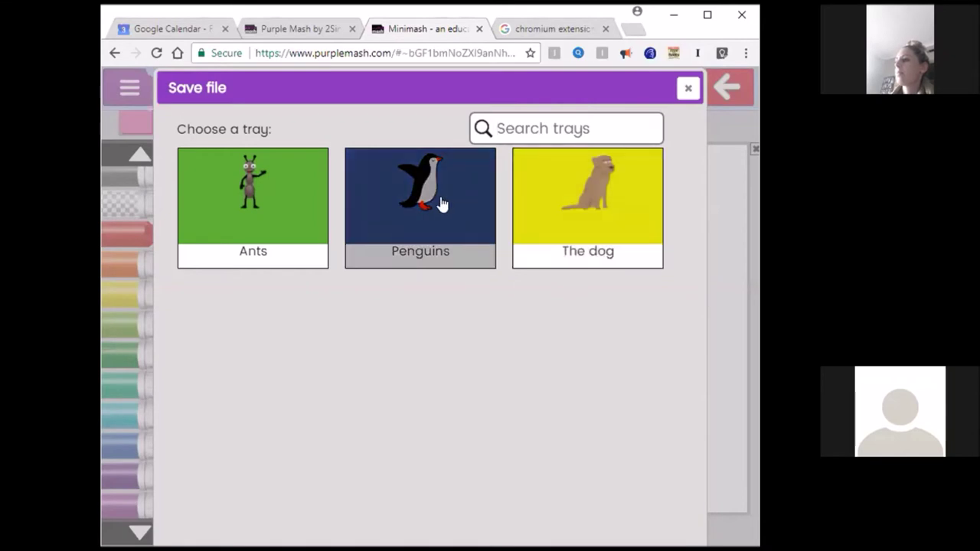
click(444, 222)
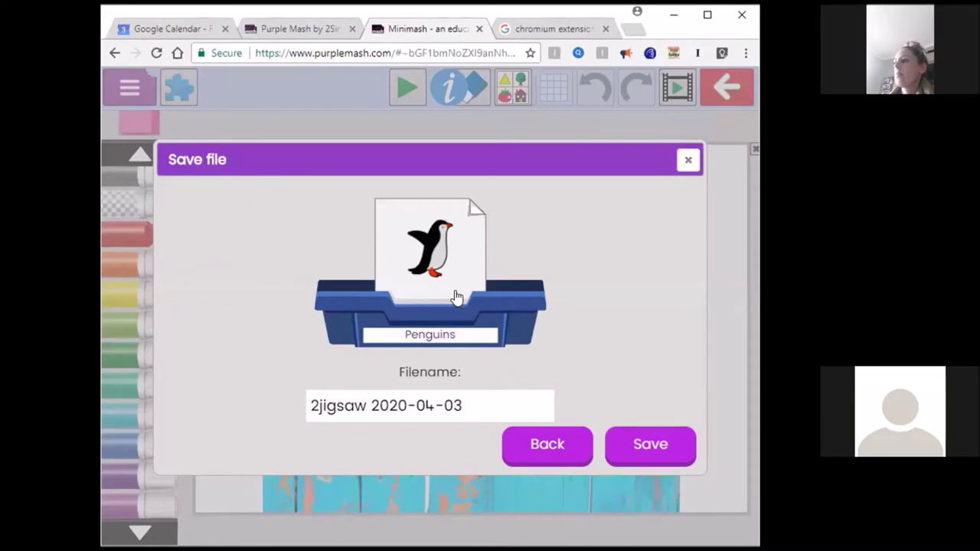
click(689, 161)
Exit the jigsaw without saving and return to the class's trays
click(725, 91)
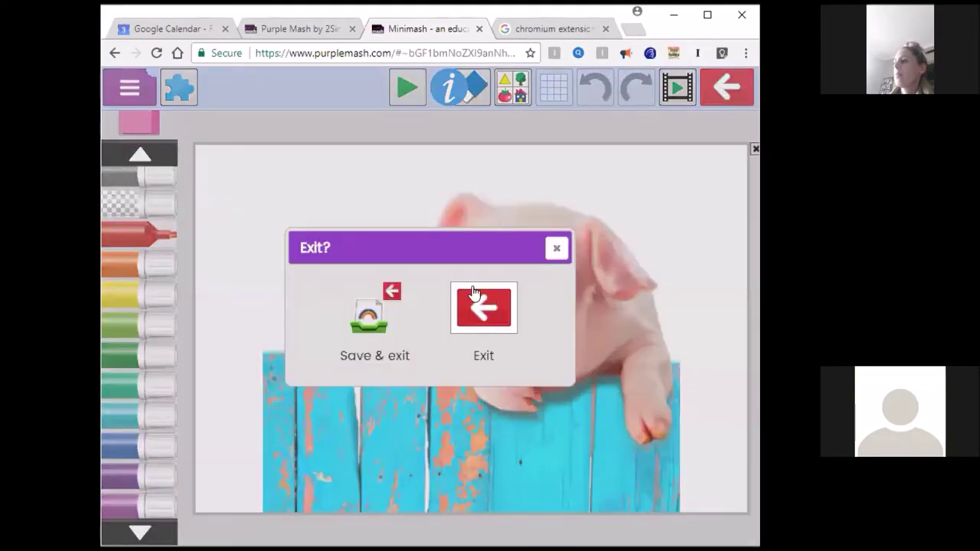
click(490, 310)
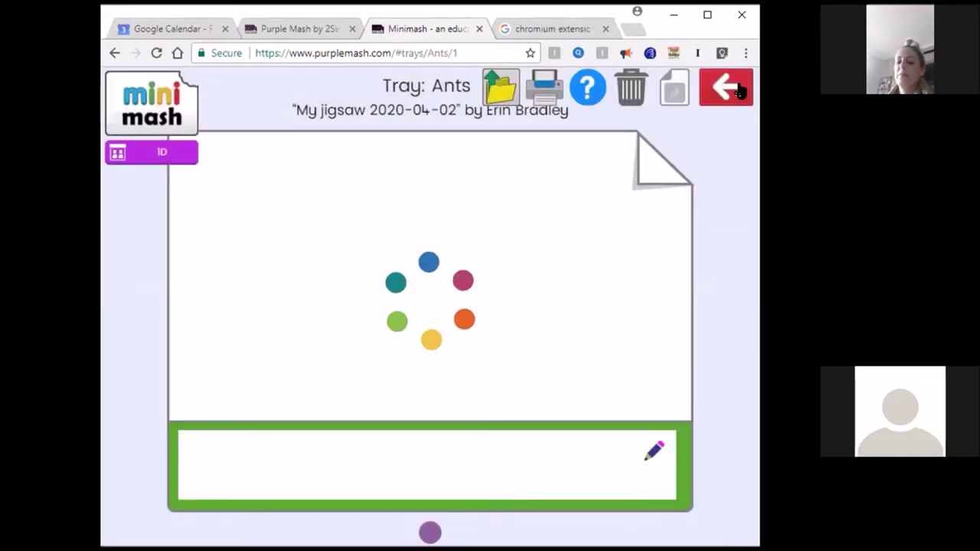
click(736, 85)
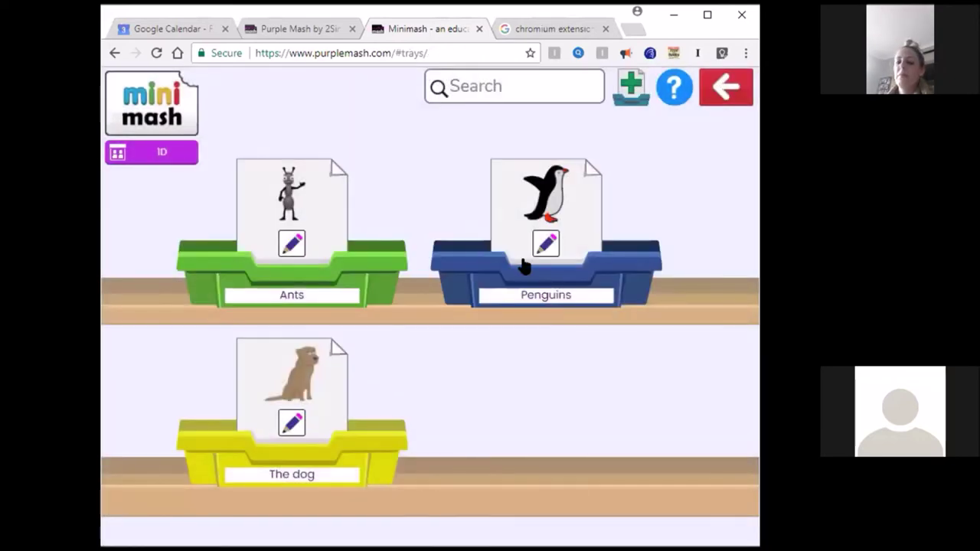
Open the saved story "2cas2 2020-04-02" from the Penguins tray, exit it without saving and return to the trays
click(522, 260)
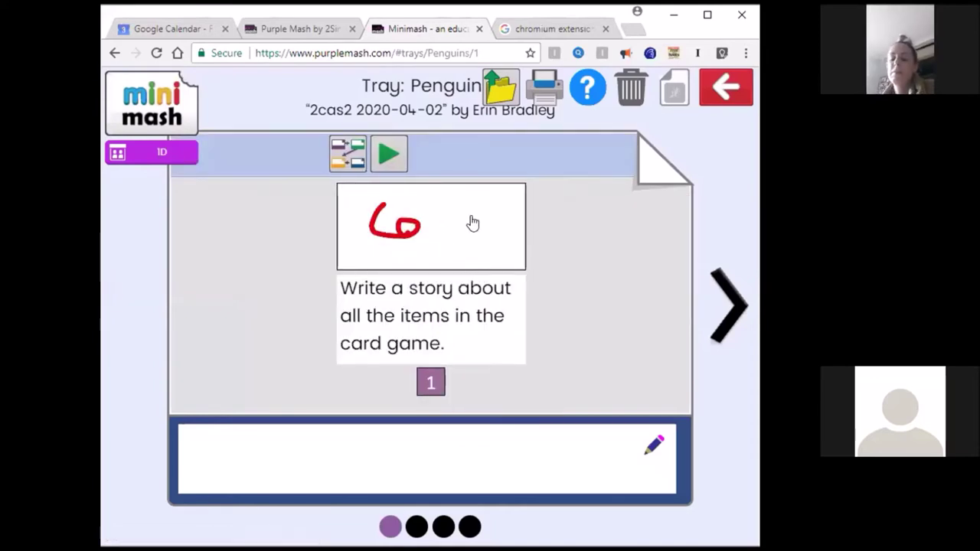
click(498, 96)
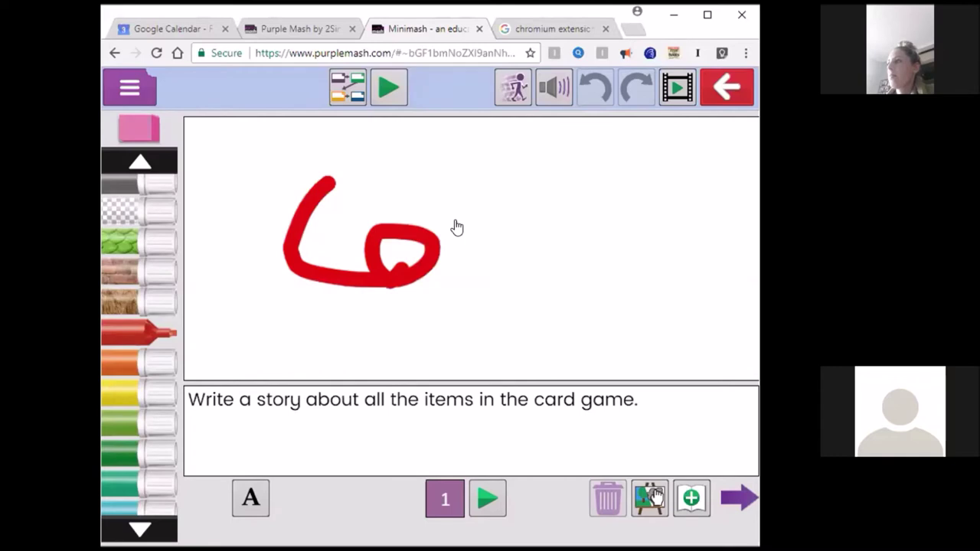
click(735, 87)
click(496, 326)
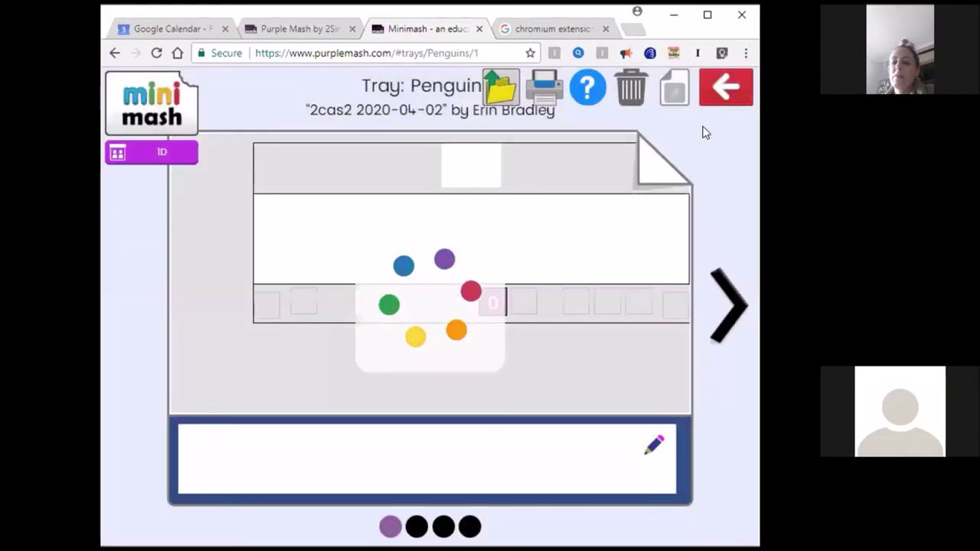
click(724, 92)
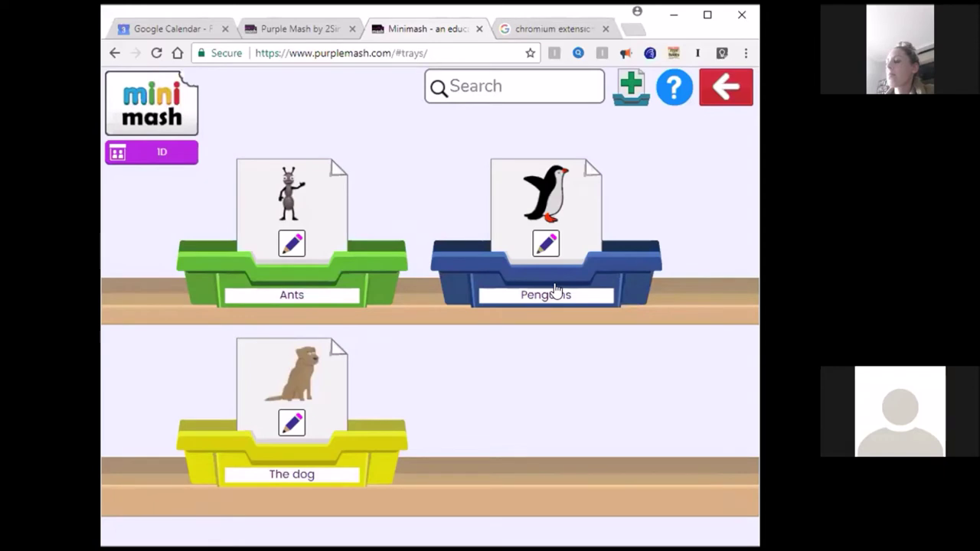
Open the saved card game "2pairs 2020-04-02" from the Penguins tray for editing
click(557, 291)
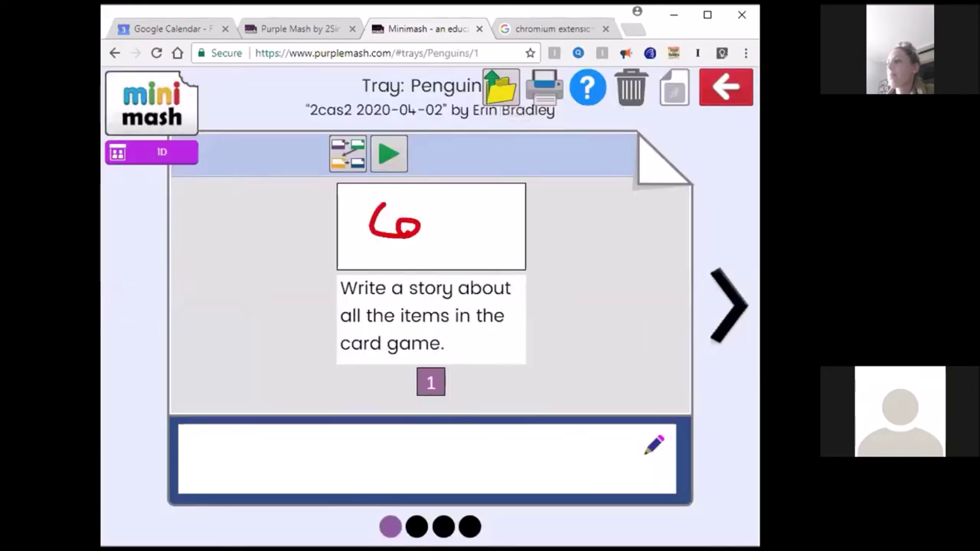
key(Right)
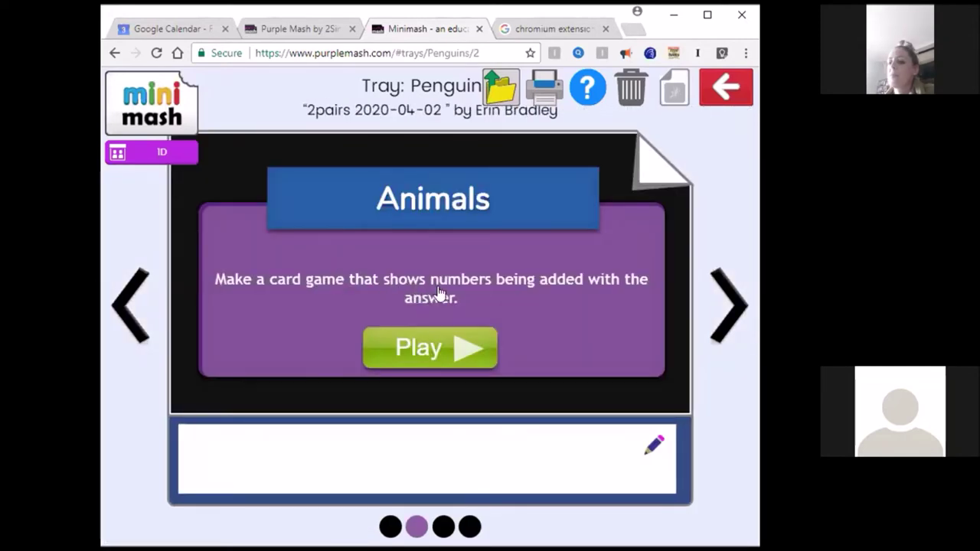
click(494, 92)
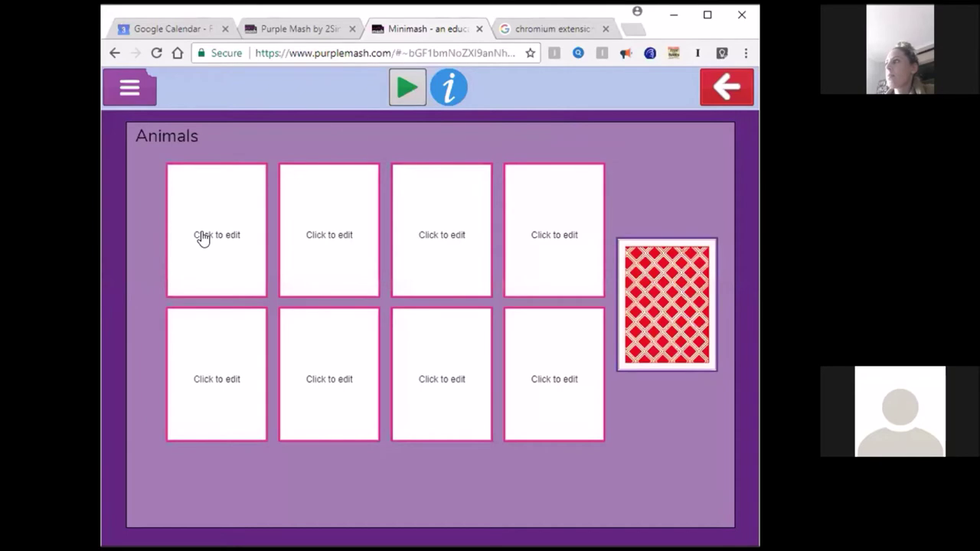
Draw a blue 2 on the first card and two blue circles on the second card of the top row
click(203, 237)
mouse_move(353, 244)
mouse_down()
mouse_move(378, 299)
mouse_move(435, 376)
mouse_move(444, 366)
mouse_up()
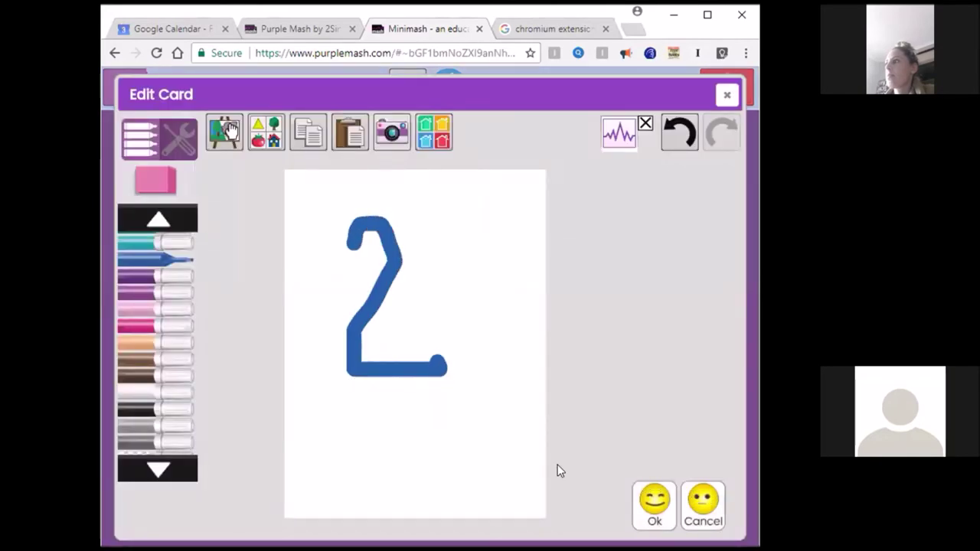
click(655, 519)
click(288, 227)
mouse_move(370, 214)
mouse_down()
mouse_move(366, 284)
mouse_move(372, 213)
mouse_up()
mouse_move(392, 346)
mouse_down()
mouse_move(405, 422)
mouse_move(394, 349)
mouse_up()
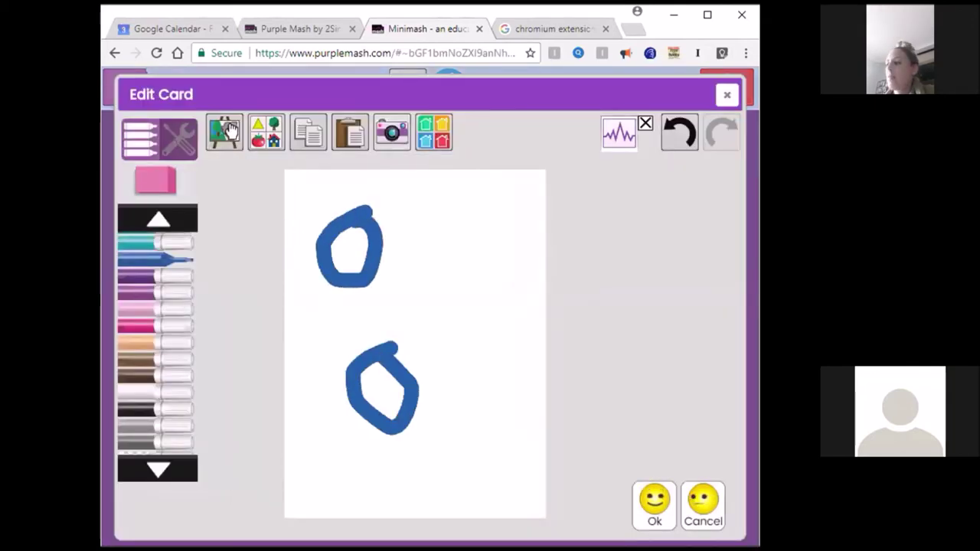
click(230, 131)
Draw a blue 3 on the third card and three blue circles on the fourth card of the top row
click(429, 222)
drag(353, 238, 471, 253)
mouse_move(451, 309)
mouse_down()
mouse_move(427, 313)
mouse_move(368, 376)
mouse_move(366, 362)
mouse_up()
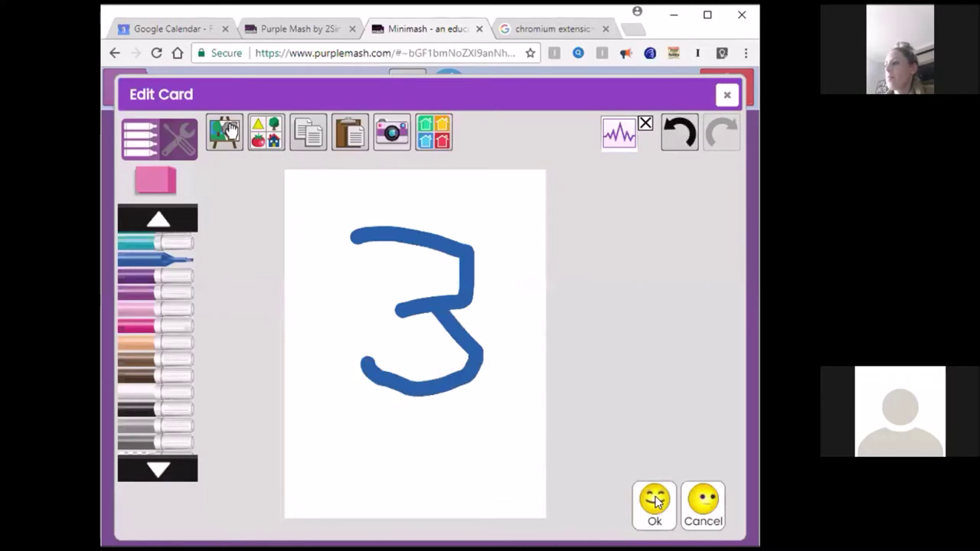
click(654, 502)
click(521, 231)
mouse_move(414, 228)
mouse_down()
mouse_move(429, 286)
mouse_move(418, 226)
mouse_up()
drag(393, 320, 391, 346)
mouse_move(306, 412)
mouse_down()
mouse_move(367, 426)
mouse_move(320, 429)
mouse_move(314, 417)
mouse_up()
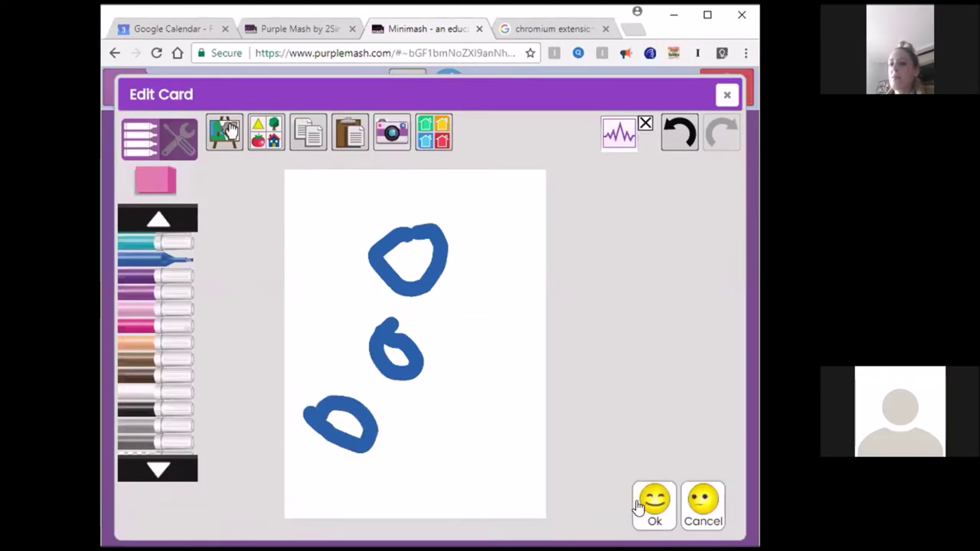
click(650, 510)
Draw a blue 4 on the first card and four blue dots on the second card of the second row
click(210, 382)
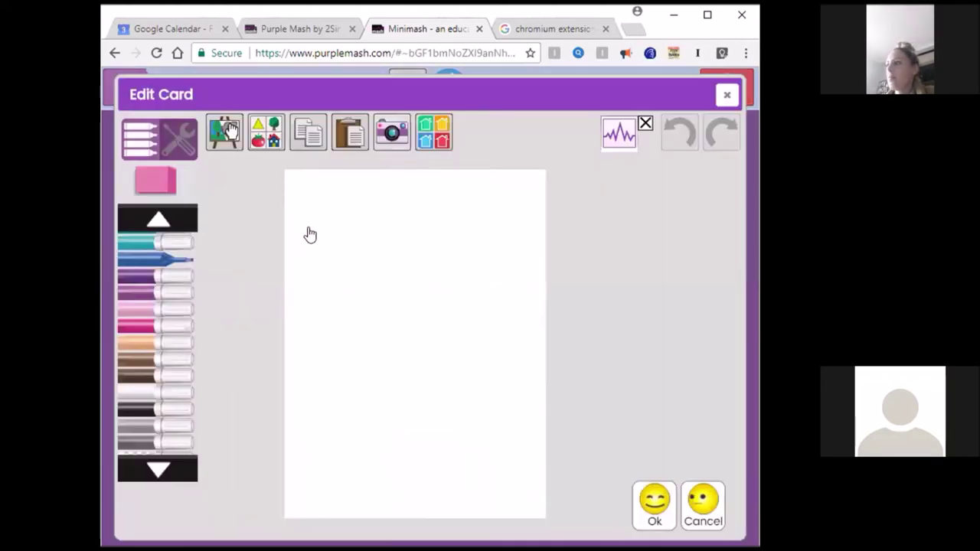
mouse_move(392, 199)
mouse_down()
mouse_move(348, 362)
mouse_move(447, 373)
mouse_up()
drag(399, 312, 392, 437)
drag(397, 480, 395, 478)
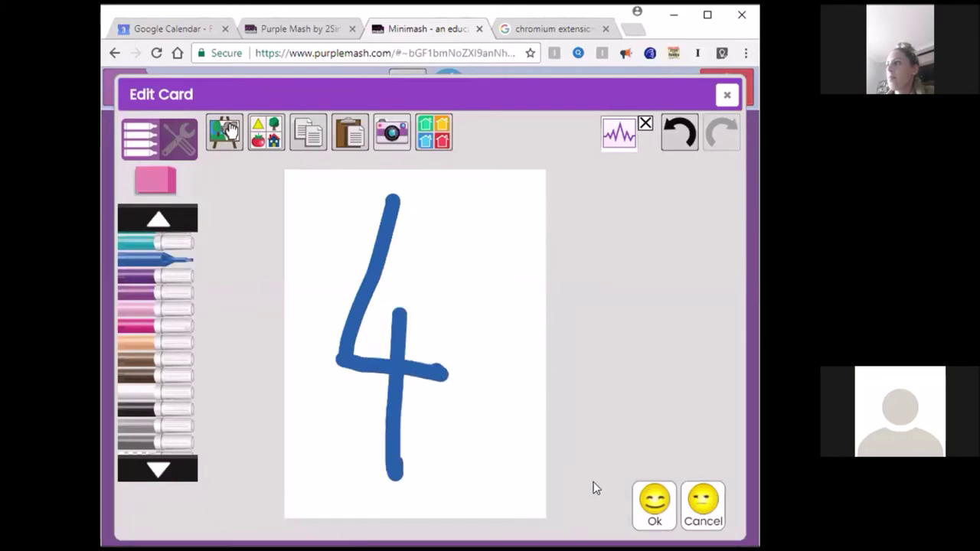
click(652, 502)
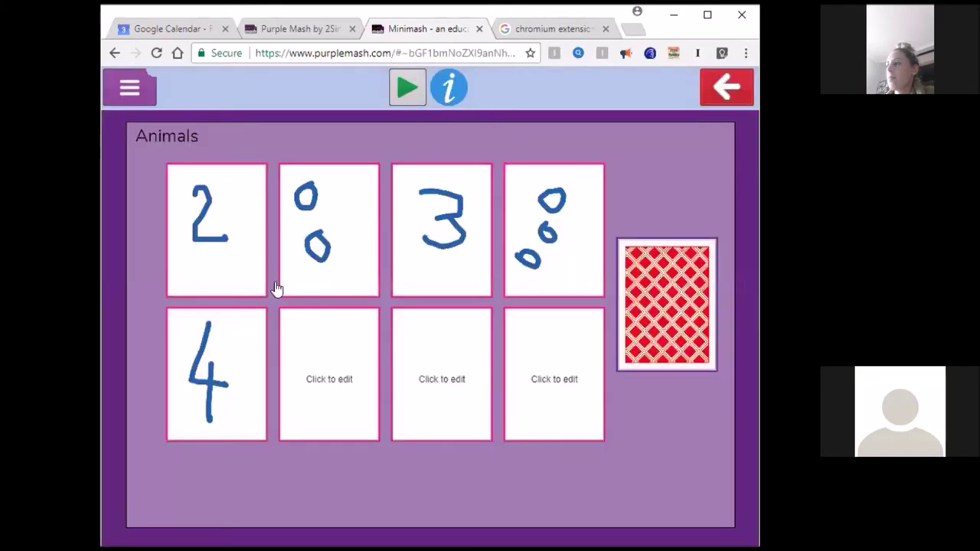
click(314, 340)
click(364, 247)
click(447, 320)
click(382, 378)
click(343, 275)
click(654, 502)
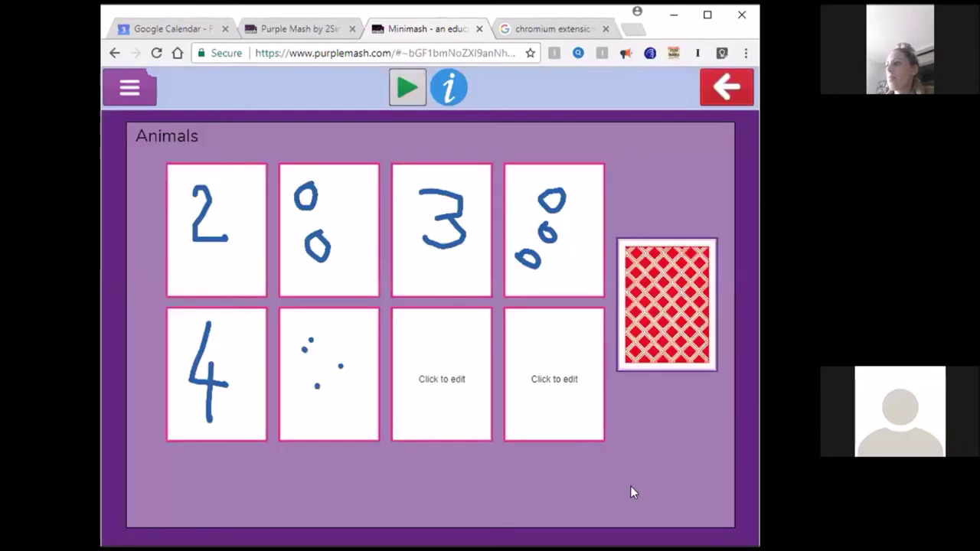
Draw a blue 10 on the third card and two 5s on the fourth card of the second row
click(471, 390)
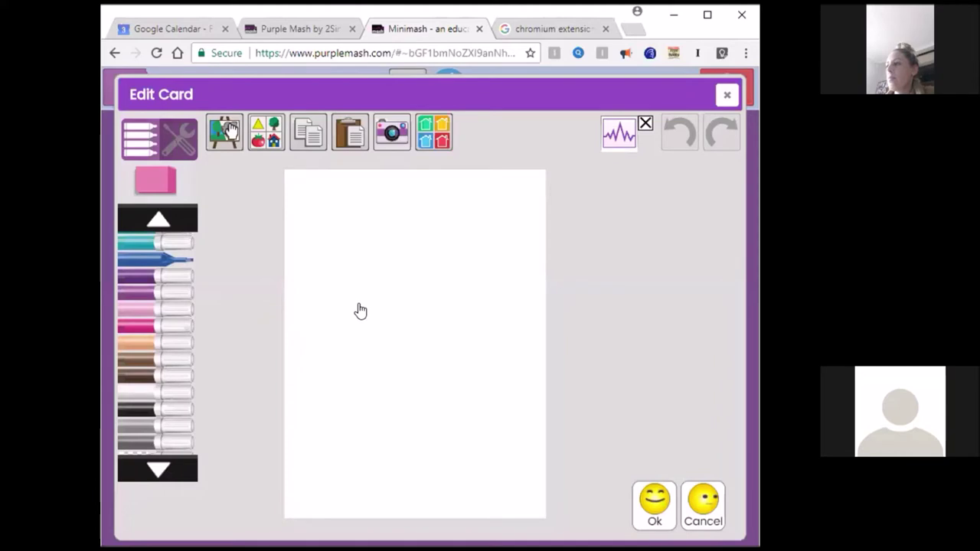
drag(375, 235, 345, 343)
mouse_move(431, 278)
mouse_down()
mouse_move(442, 372)
mouse_move(427, 285)
mouse_up()
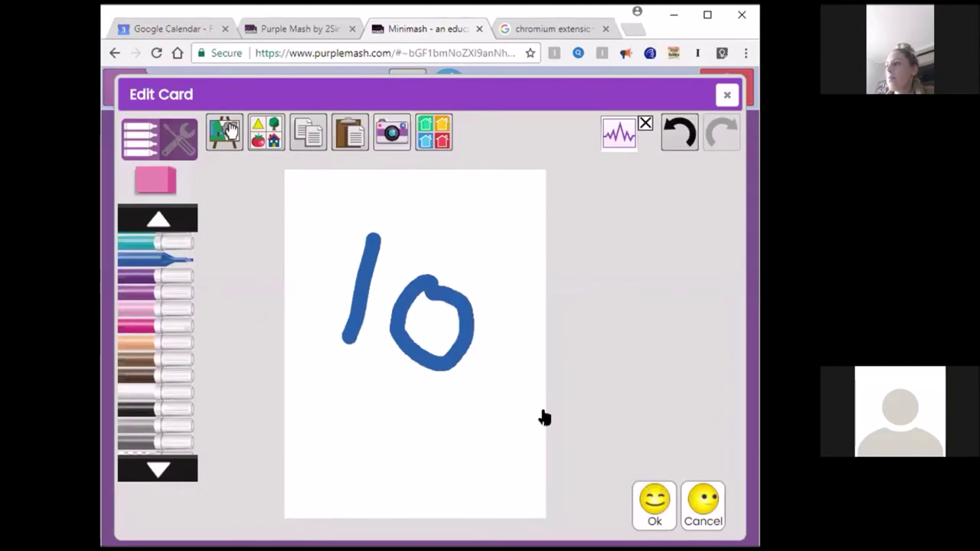
click(655, 504)
click(570, 400)
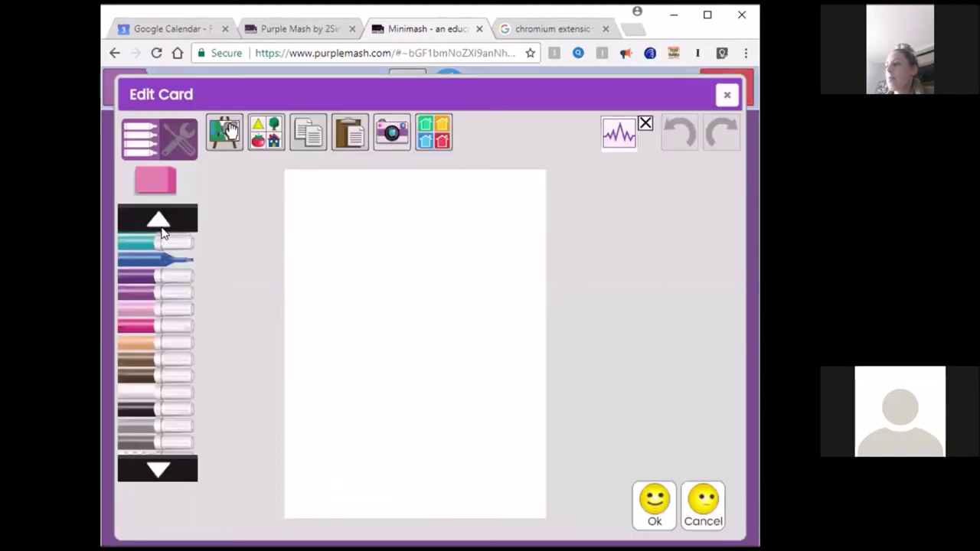
mouse_move(402, 239)
mouse_down()
mouse_move(401, 289)
mouse_move(364, 328)
mouse_up()
mouse_move(423, 359)
mouse_down()
mouse_move(379, 396)
mouse_move(440, 446)
mouse_move(393, 456)
mouse_up()
click(652, 509)
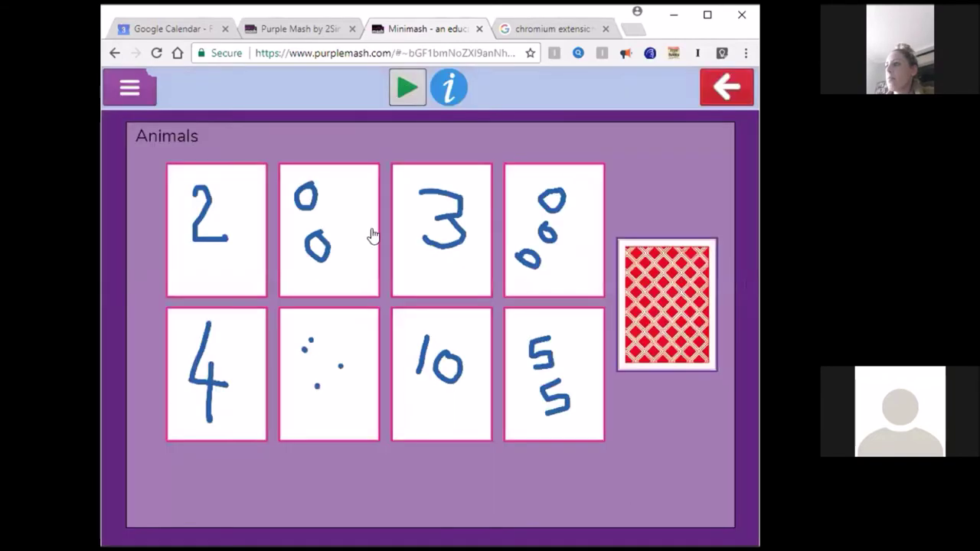
Play the Animals pairs game and turn over cards to match the 2 with the two circles
click(406, 89)
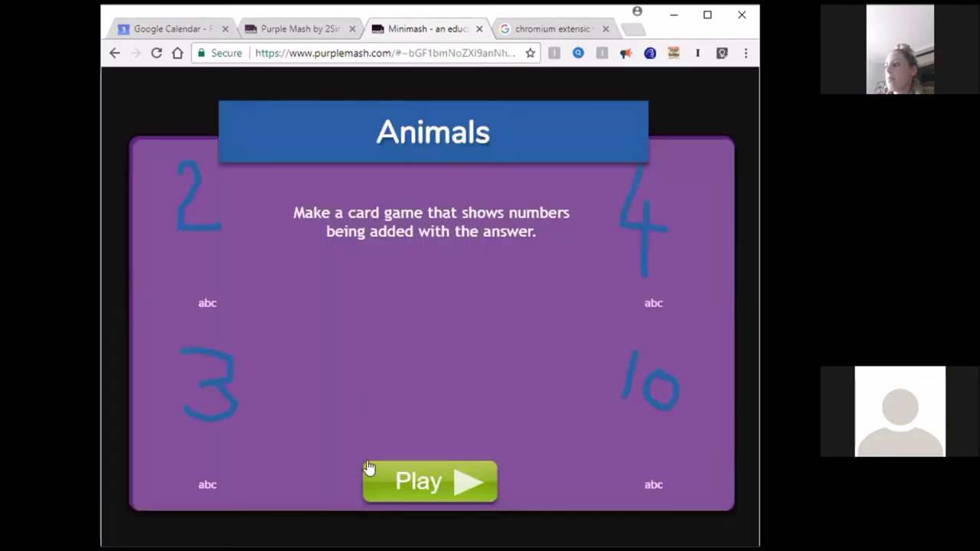
click(435, 489)
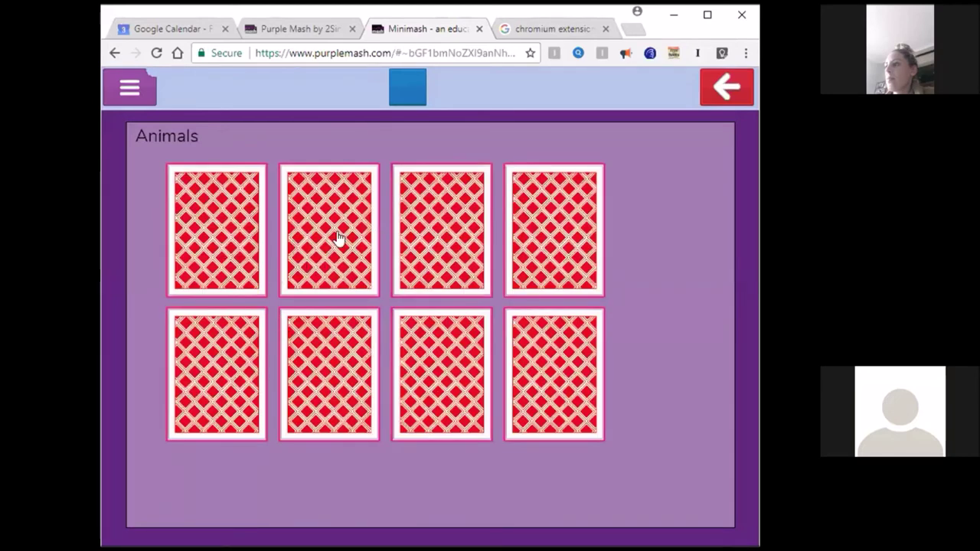
click(451, 271)
click(549, 272)
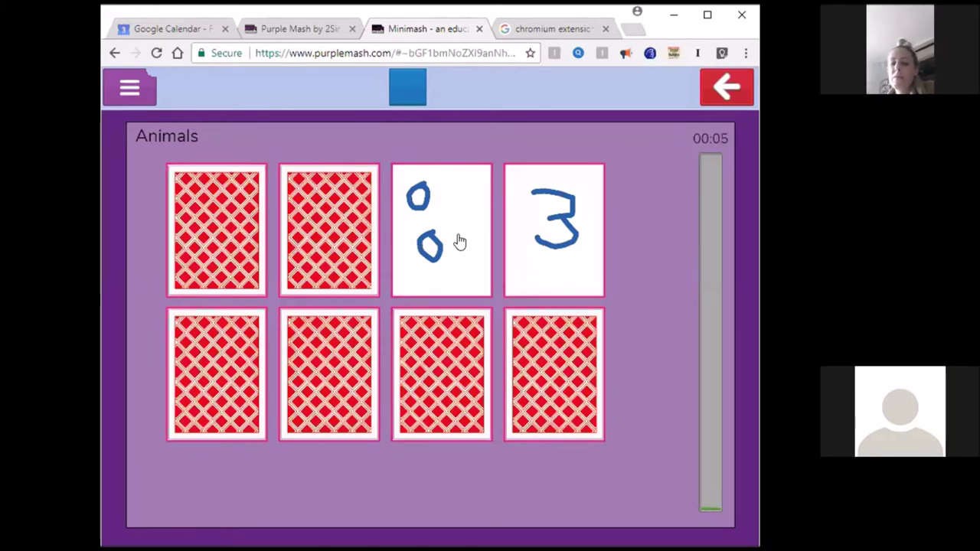
click(529, 368)
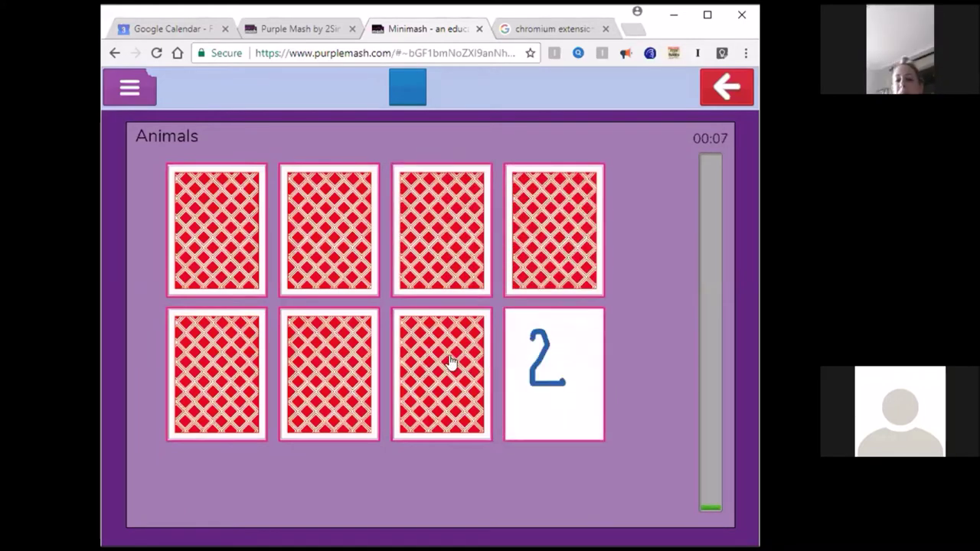
click(426, 246)
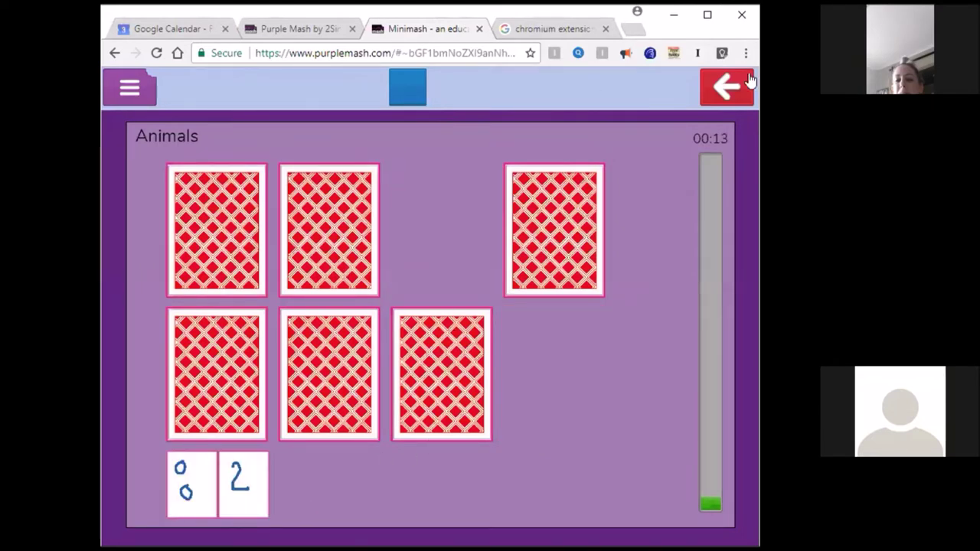
Exit the Animals pairs game without saving and open the card-game story from the Penguins tray for editing
click(737, 88)
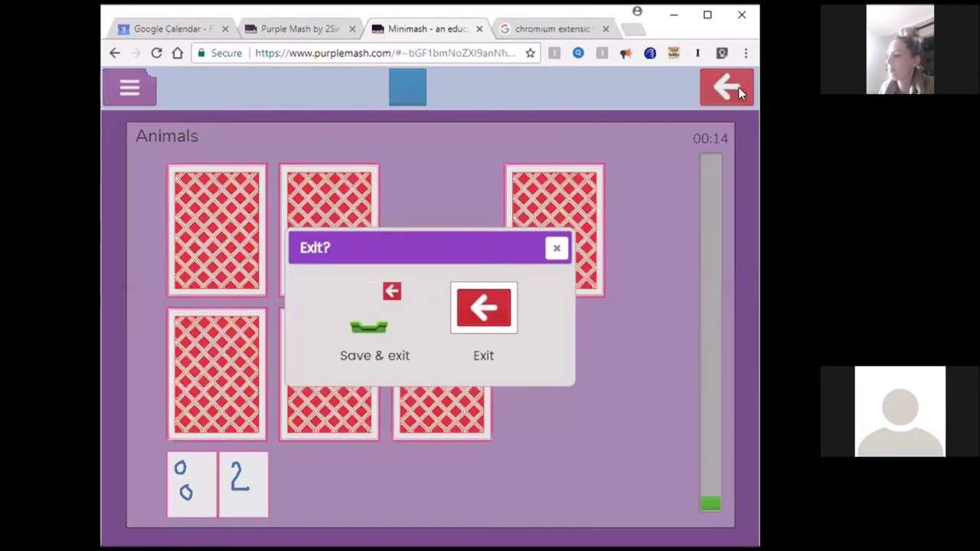
click(484, 309)
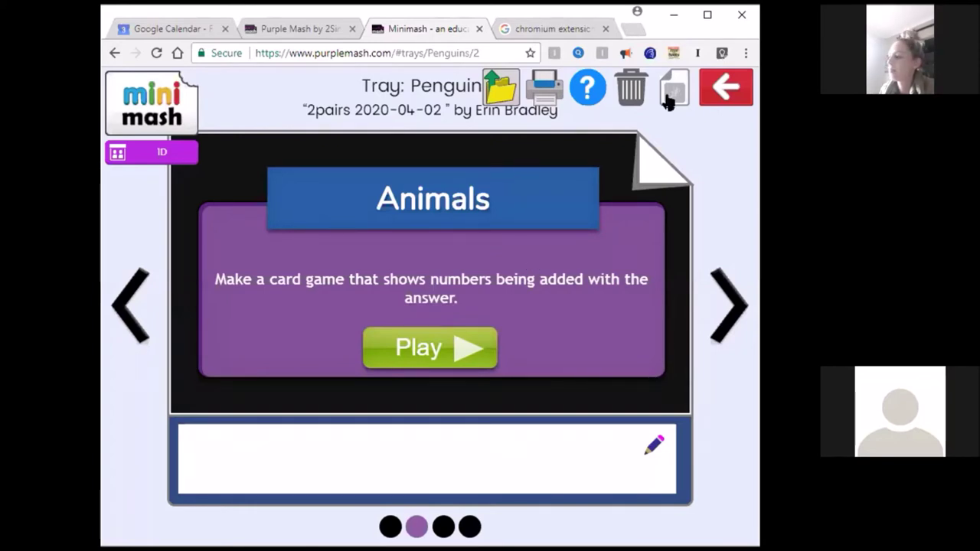
click(729, 89)
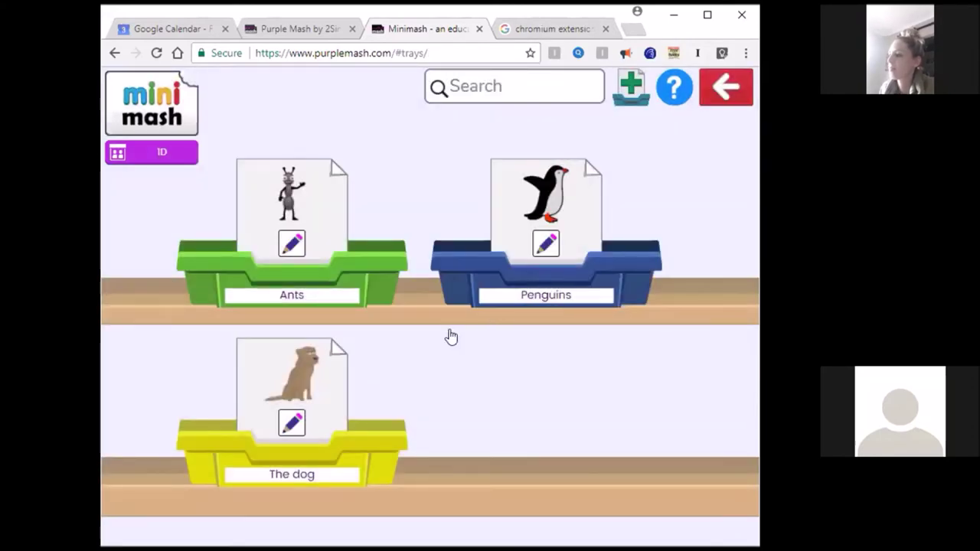
click(441, 322)
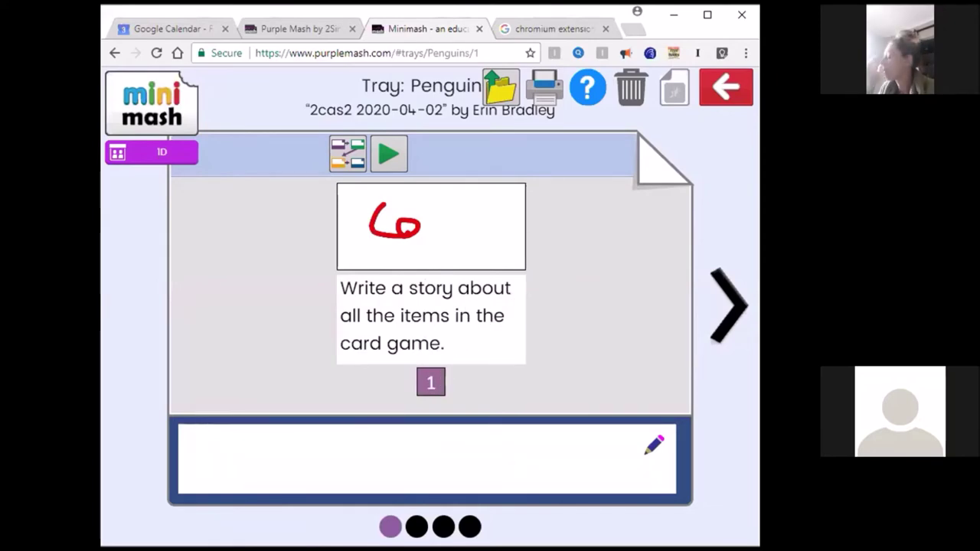
click(503, 90)
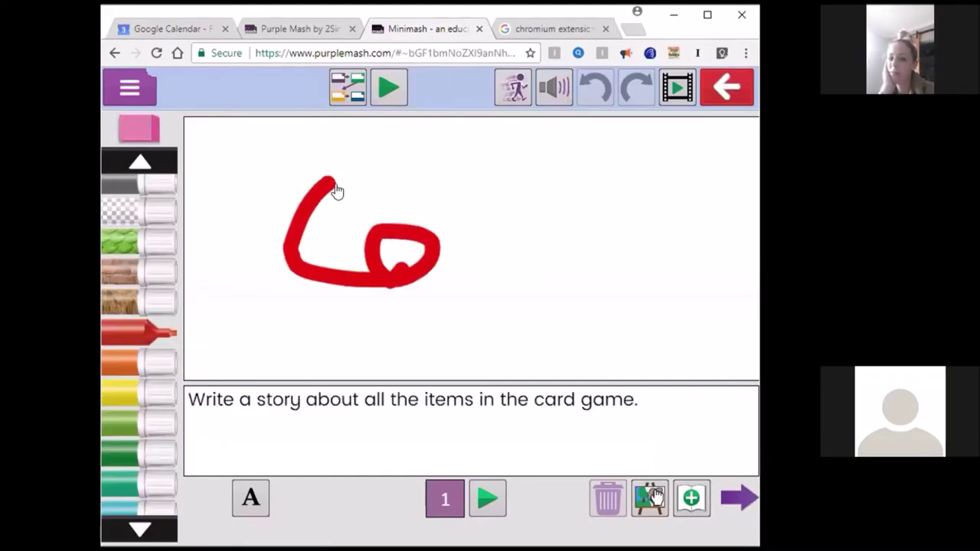
Extend the red drawing on the story's first page into a large closed body with legs underneath
drag(334, 185, 479, 184)
mouse_move(568, 242)
mouse_down()
mouse_move(324, 299)
mouse_move(317, 291)
mouse_move(513, 340)
mouse_up()
drag(494, 289, 495, 373)
drag(357, 303, 352, 354)
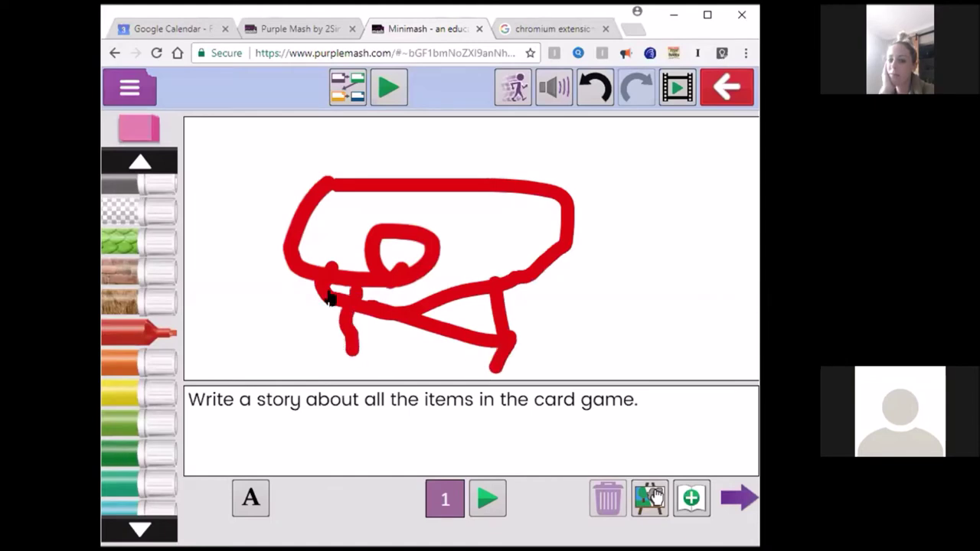
drag(329, 291, 329, 354)
drag(392, 329, 401, 370)
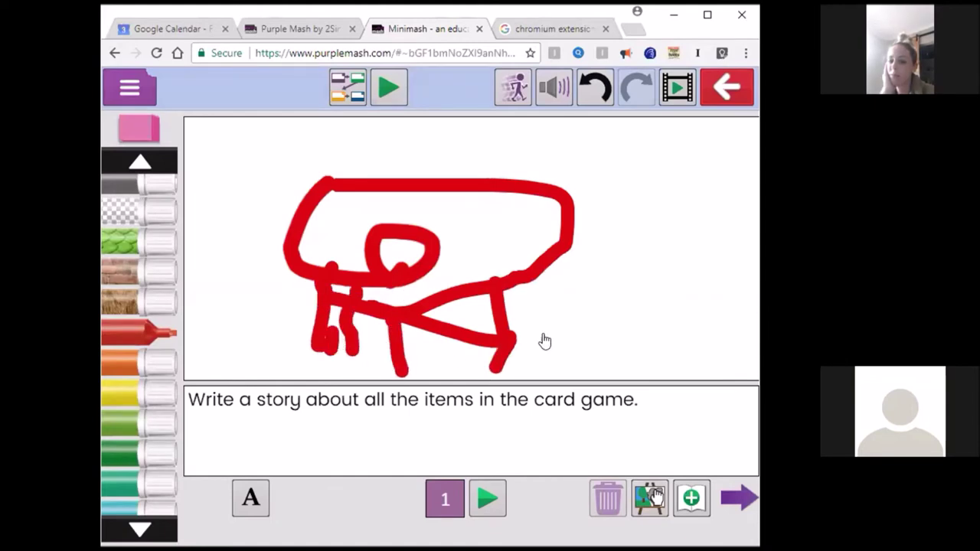
Draw a second, smaller red creature with four legs beside the large one on the story's first page
drag(682, 220, 759, 290)
drag(714, 222, 757, 285)
mouse_move(644, 289)
mouse_down()
mouse_move(636, 335)
mouse_move(662, 349)
mouse_up()
drag(708, 308, 708, 349)
drag(733, 303, 733, 352)
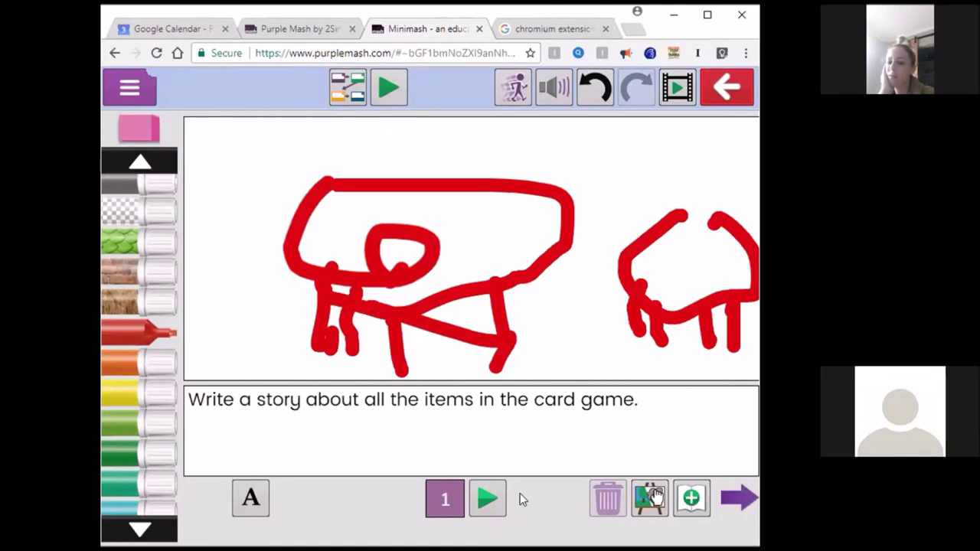
Go to the story's second page, bring up the tray choices for saving, and cancel without choosing a tray
click(740, 500)
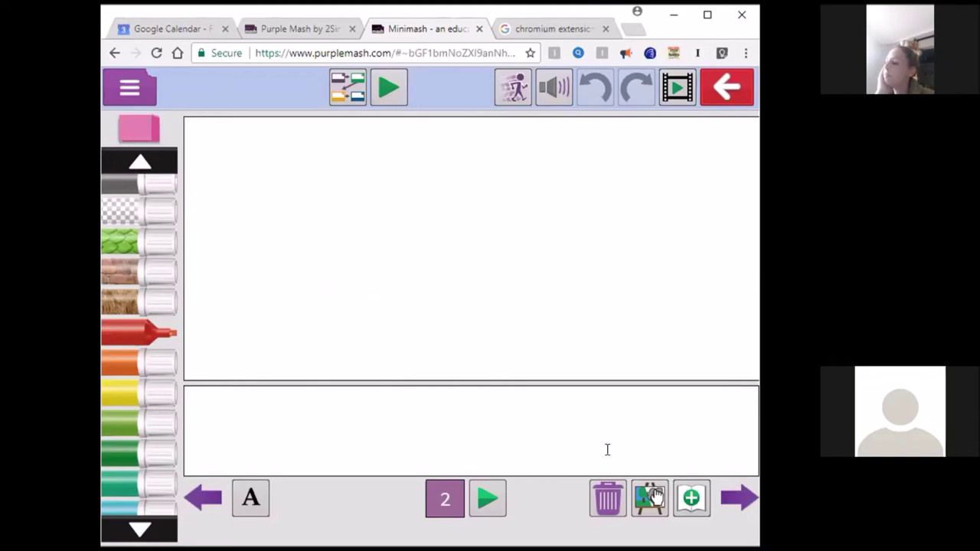
click(723, 89)
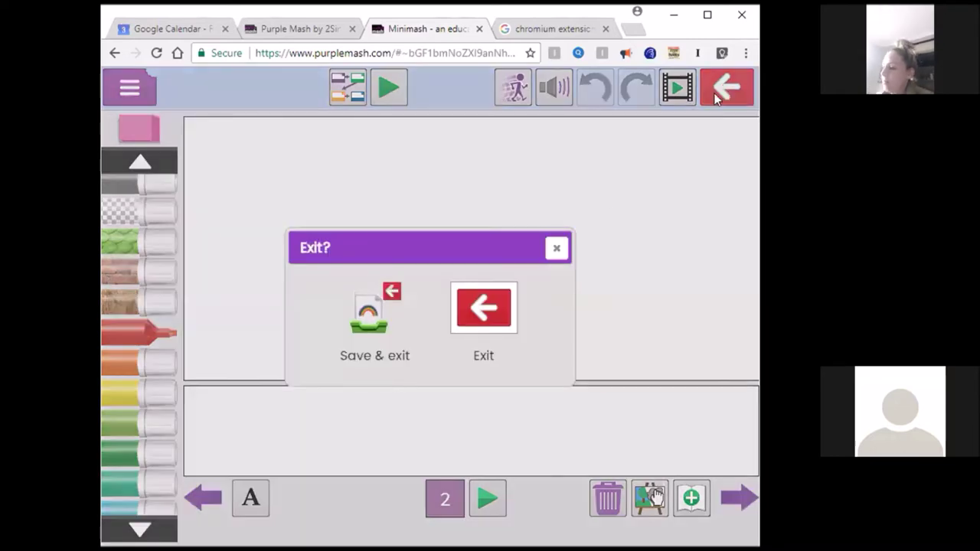
click(369, 321)
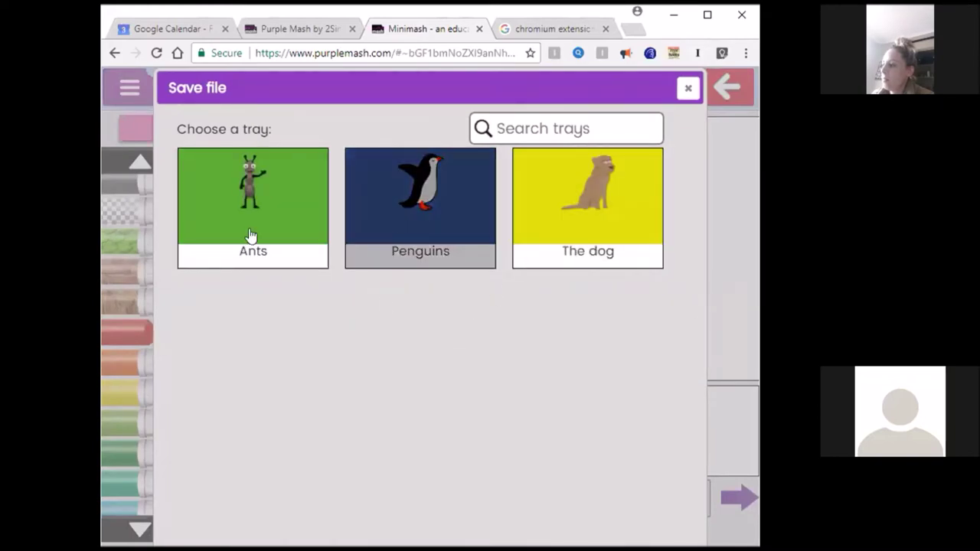
click(688, 90)
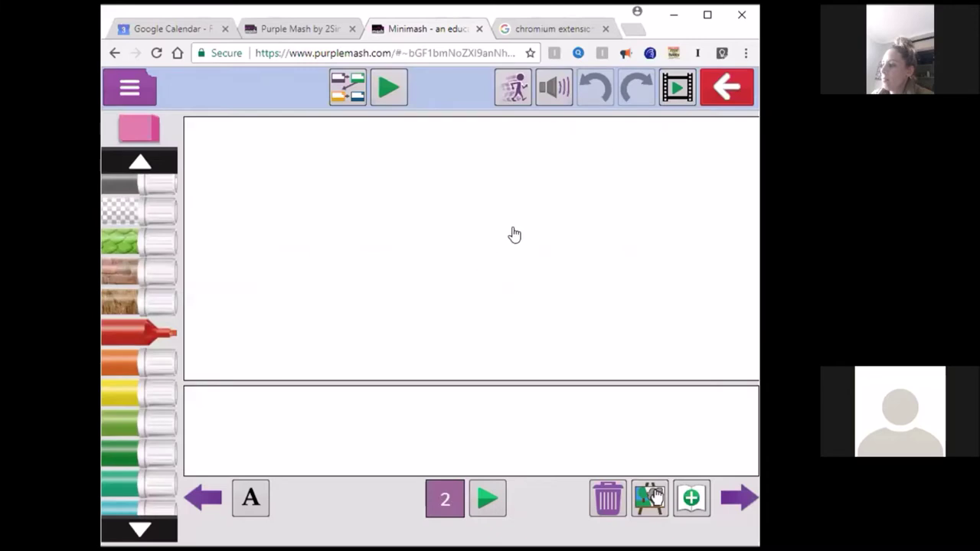
Exit the story without saving its changes and return from the Penguins tray to the classroom scene
click(726, 89)
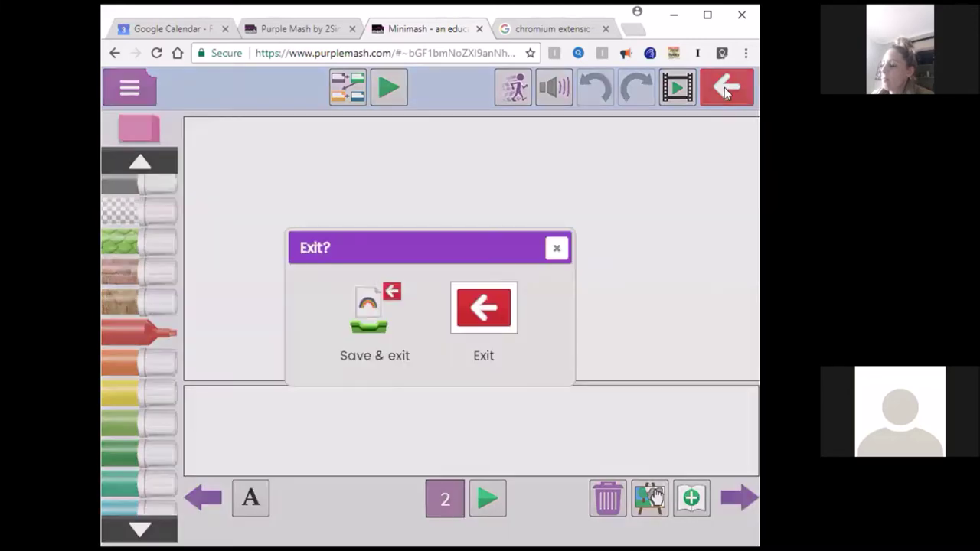
click(477, 314)
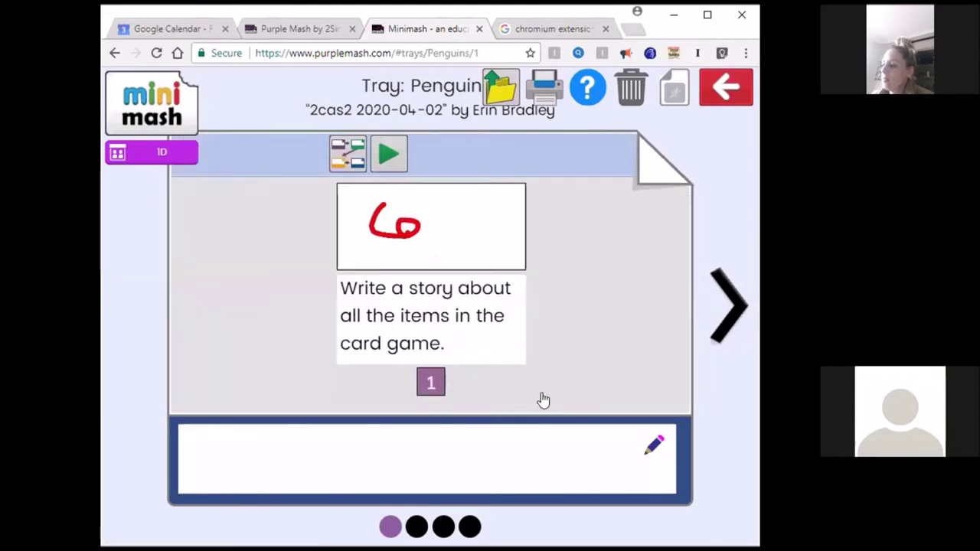
click(719, 94)
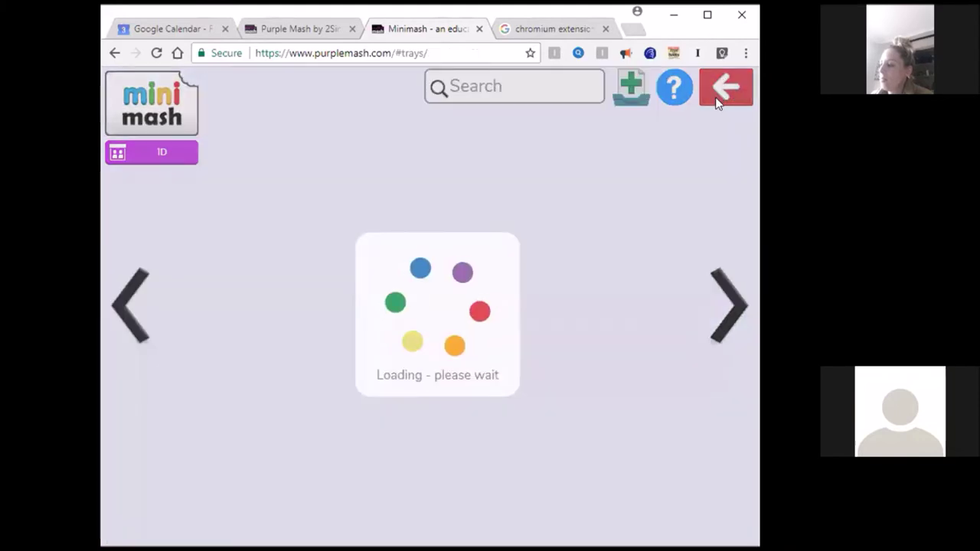
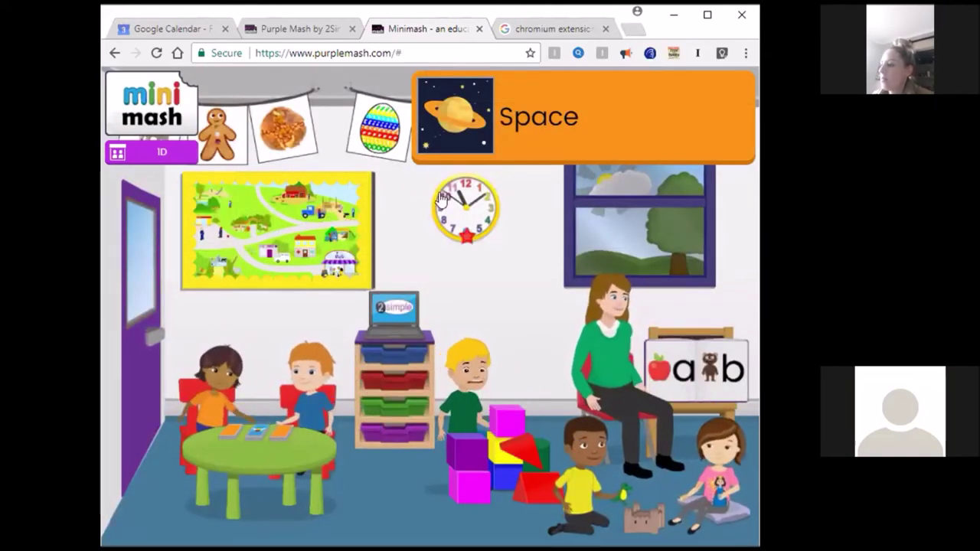
View the Easter egg painting activity hanging on the classroom line and exit it without saving
click(373, 135)
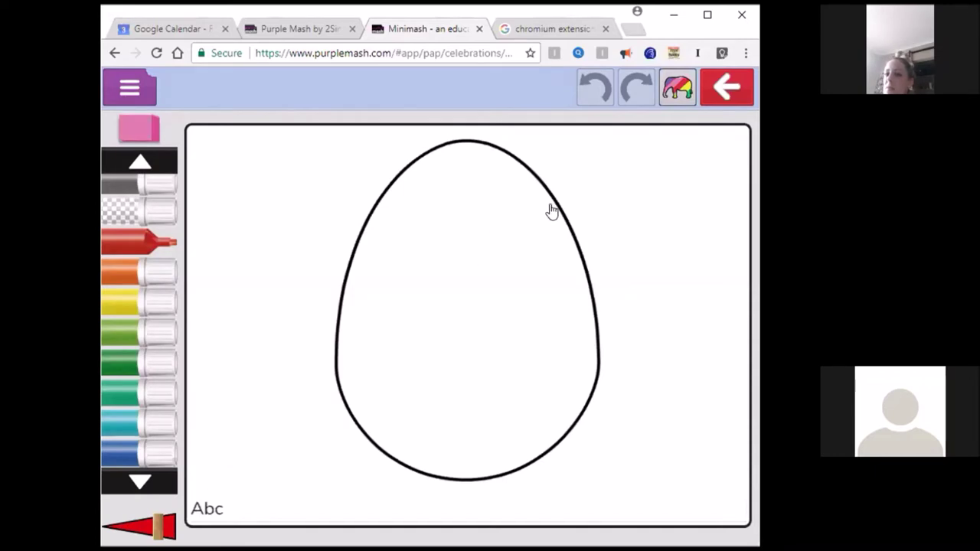
click(720, 89)
click(498, 314)
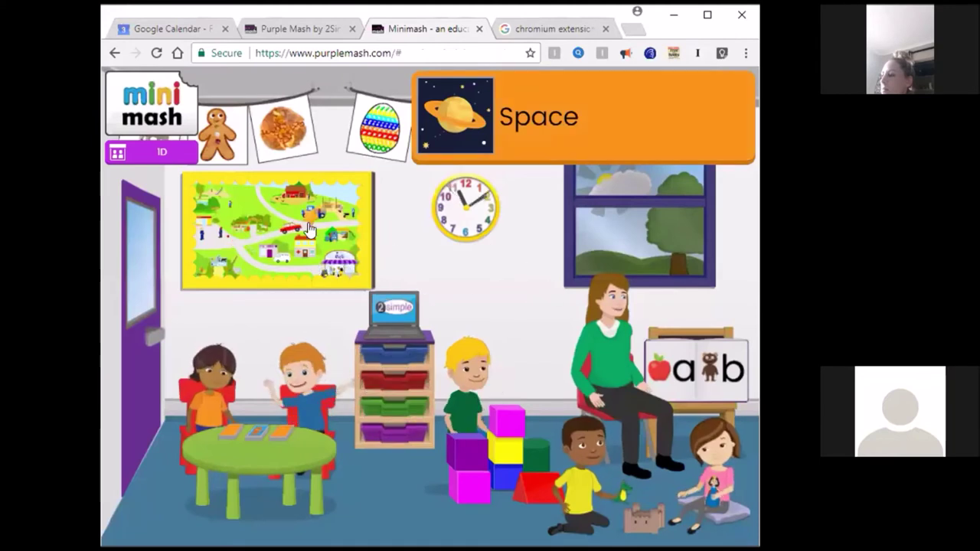
View the Cafe activities in Simple City through the classroom's wall map and return to the classroom
click(311, 228)
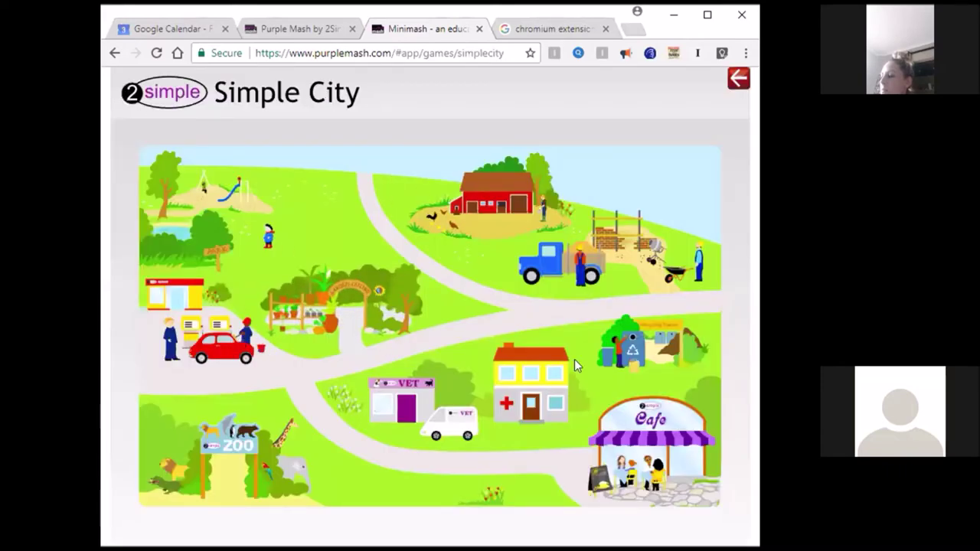
click(650, 448)
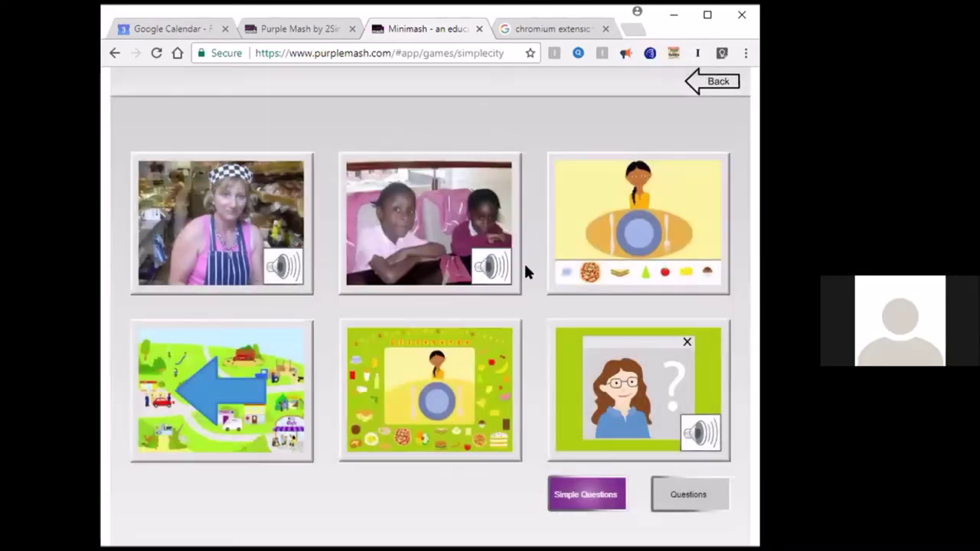
key(alt+Left)
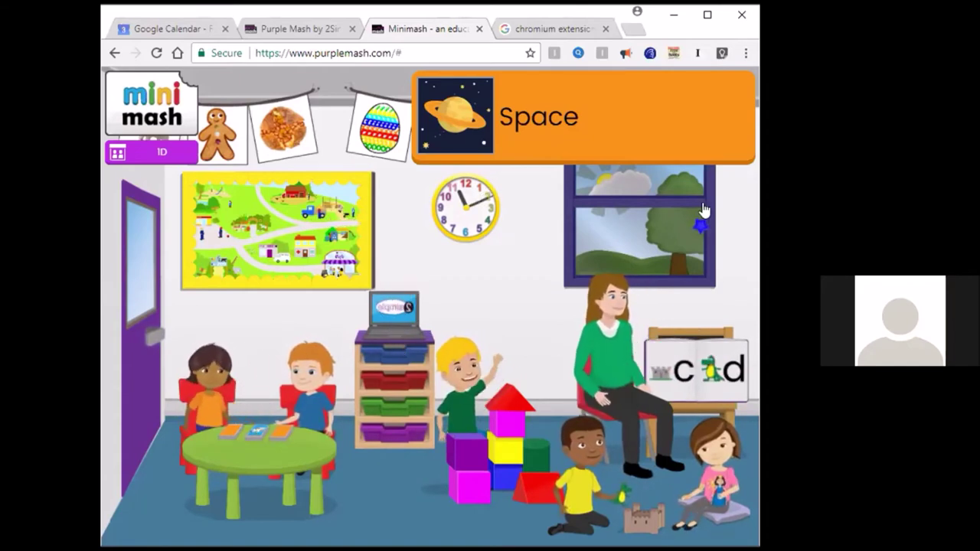
View the list of classes available to choose and close it, keeping class 1D
click(157, 155)
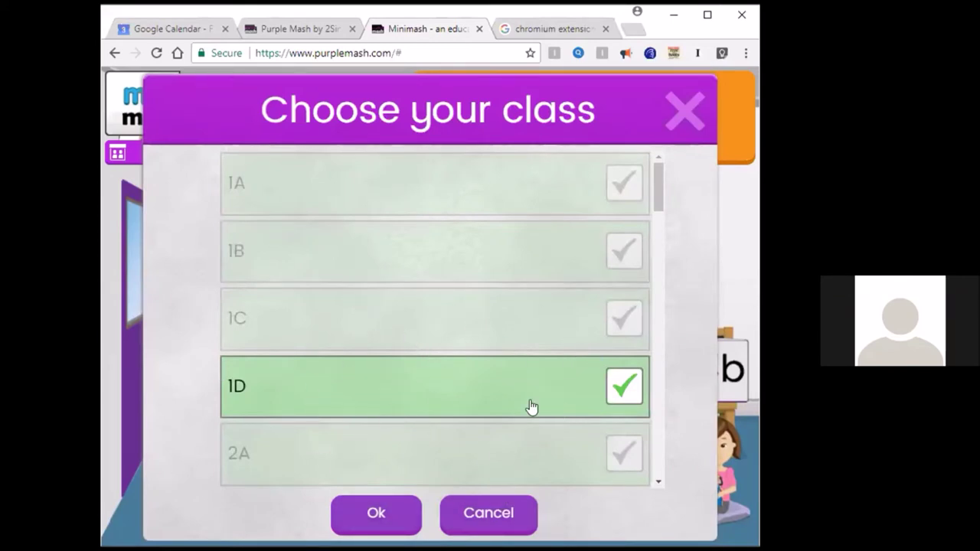
click(685, 110)
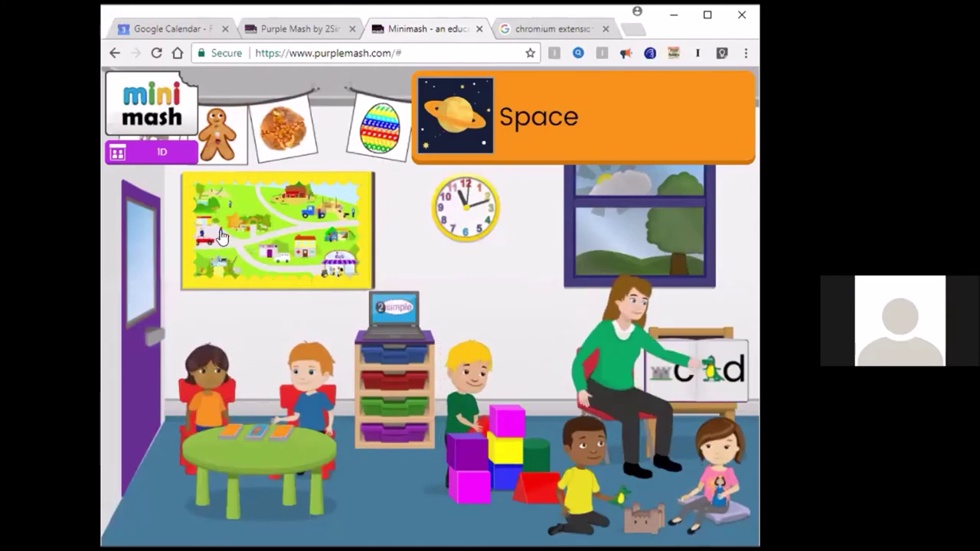
Browse the jigsaws and pairs games offered at the classroom's green table and return to the classroom
click(299, 392)
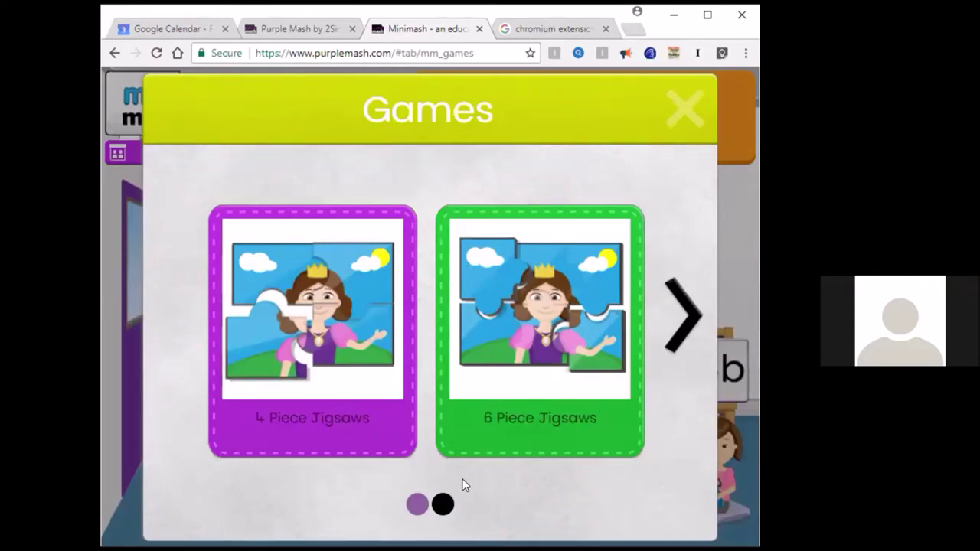
click(444, 505)
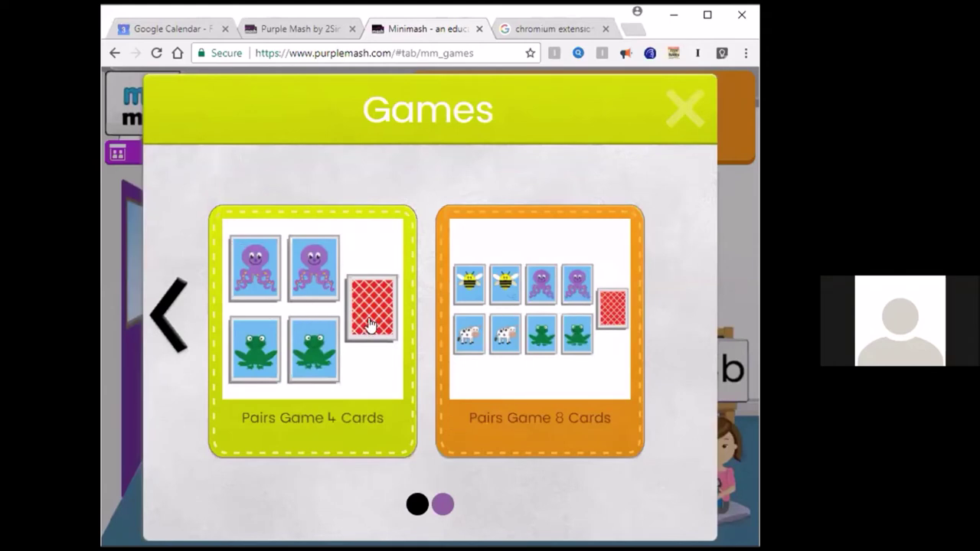
click(166, 317)
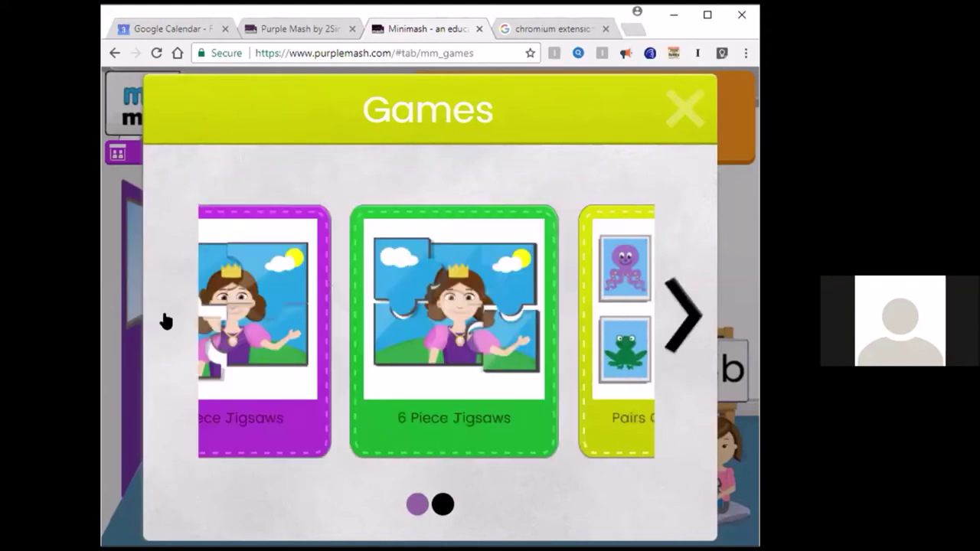
click(740, 117)
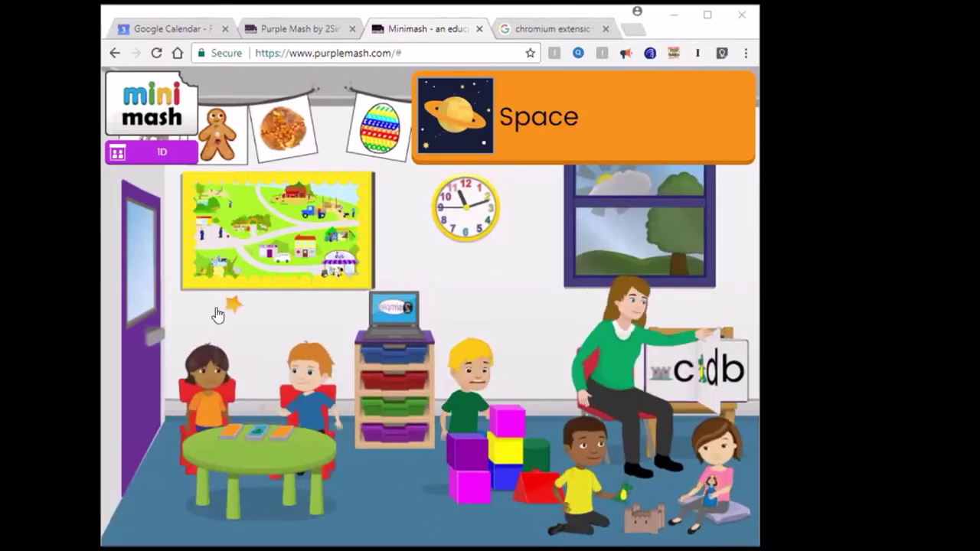
click(280, 431)
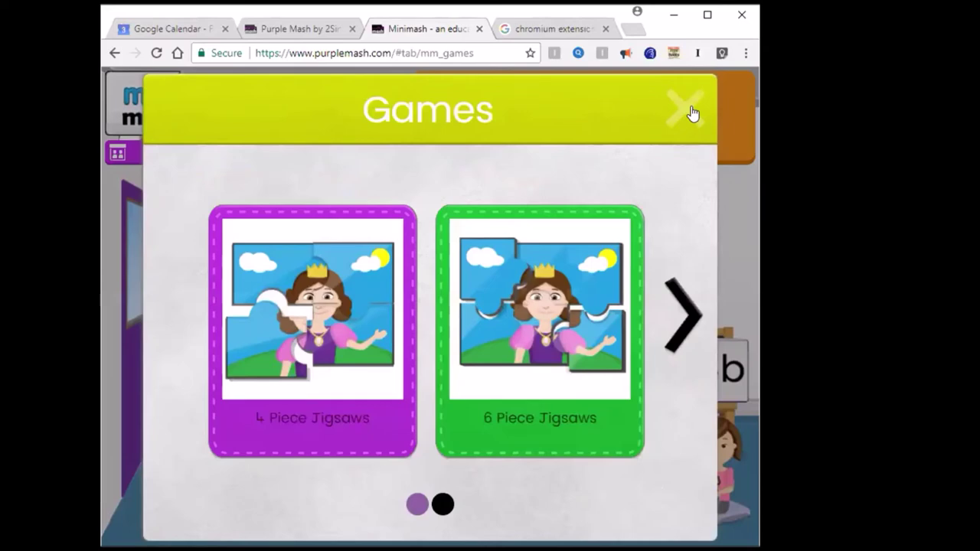
click(691, 112)
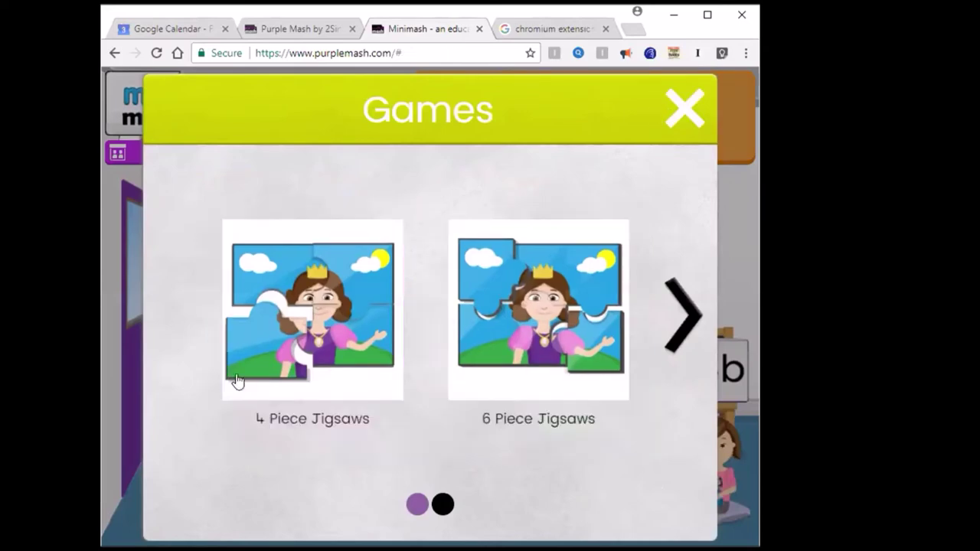
click(142, 147)
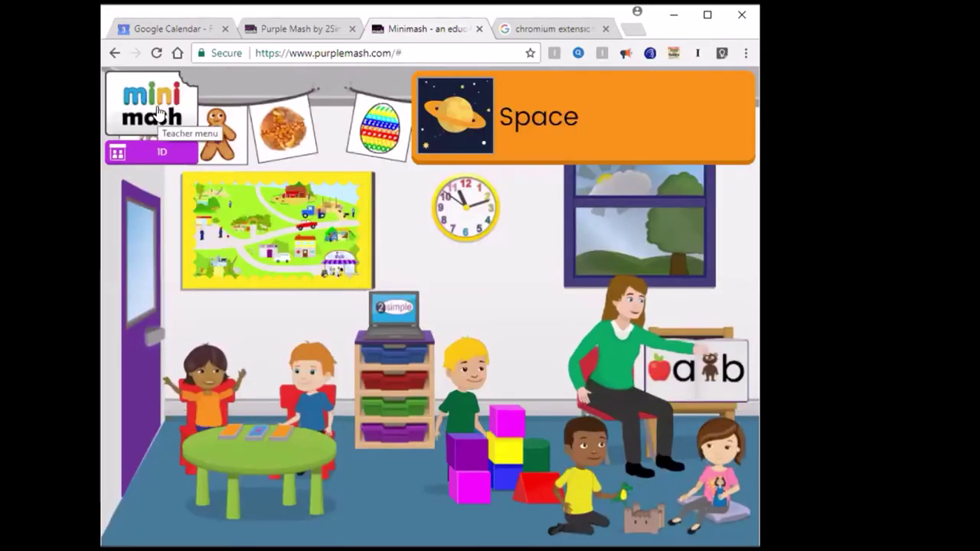
Open the YR scheme of work from the teacher options and download all its units
click(161, 111)
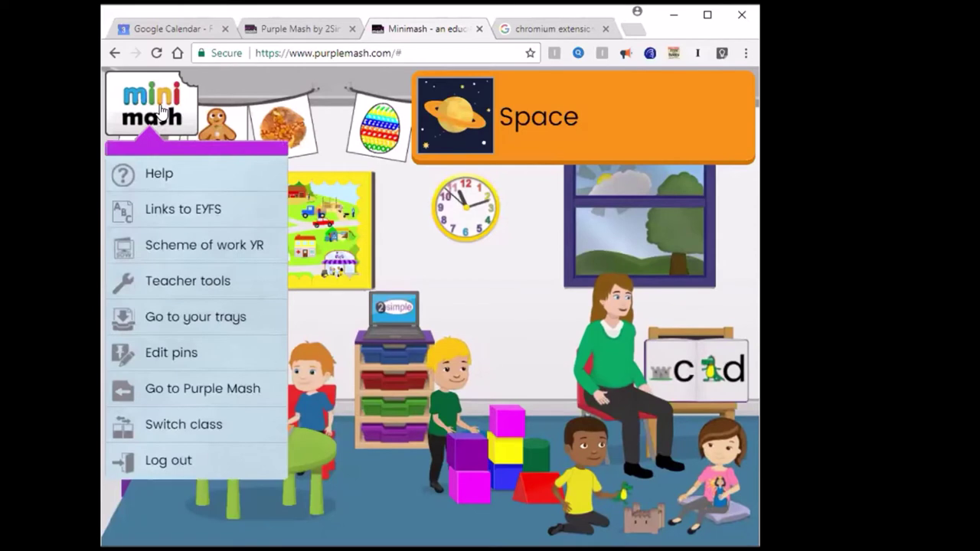
click(159, 125)
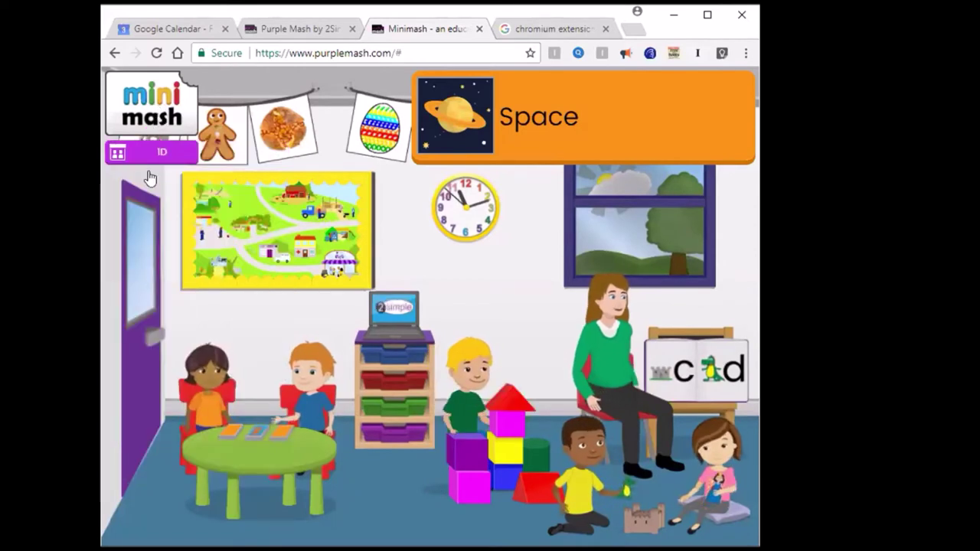
click(159, 125)
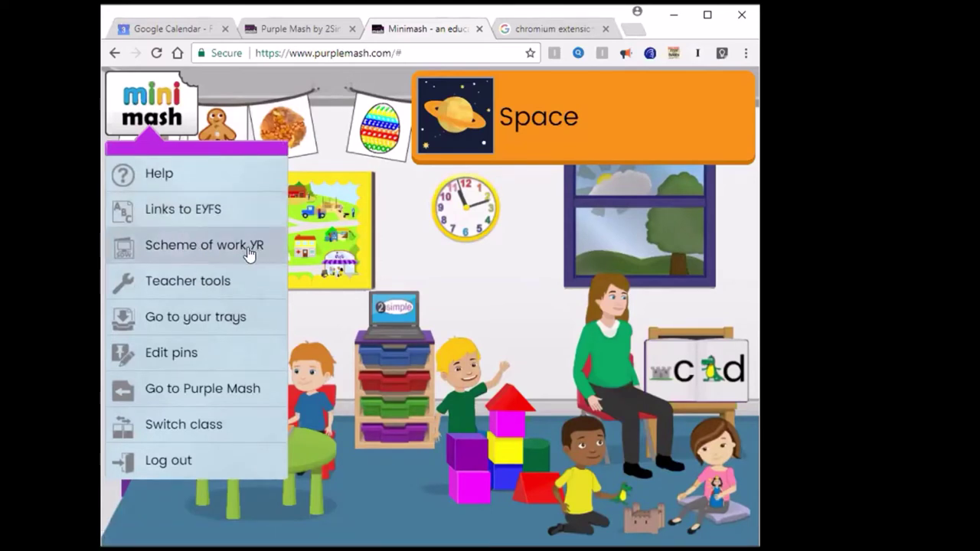
click(203, 254)
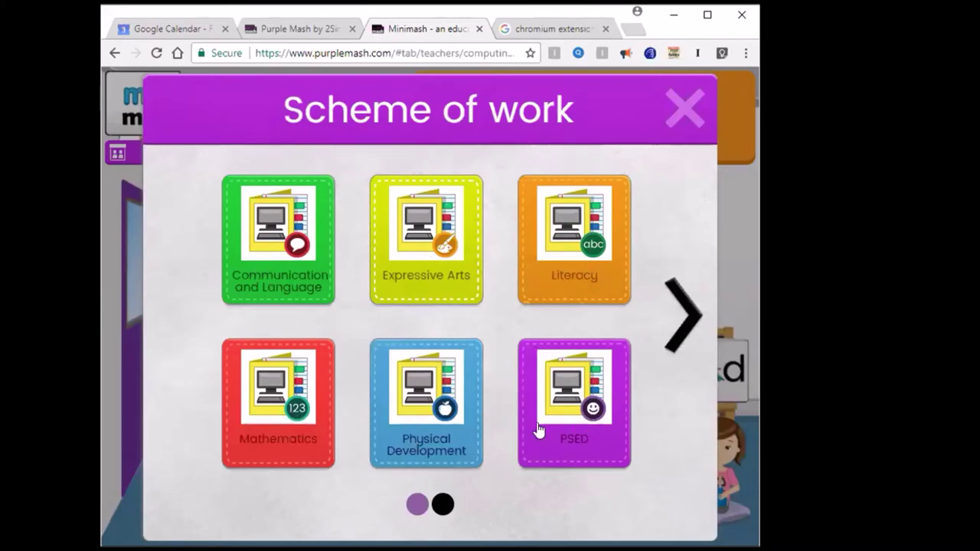
click(704, 320)
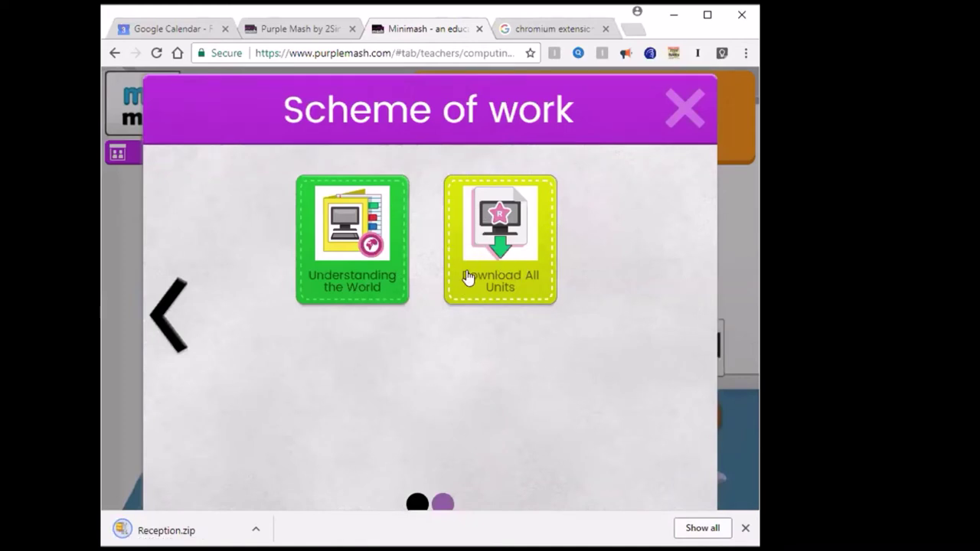
Return to the first page of the YR scheme of work, close it, and open the teacher tools
click(167, 314)
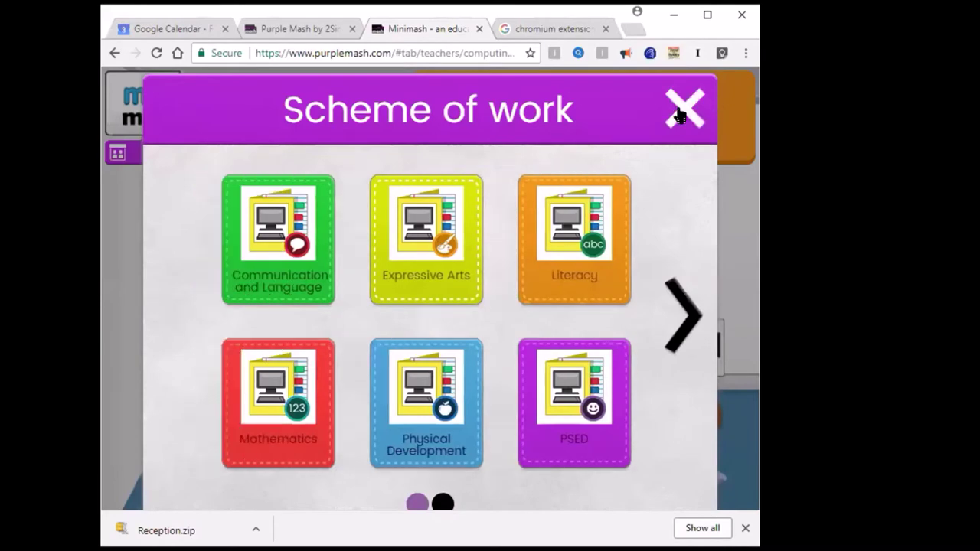
key(Escape)
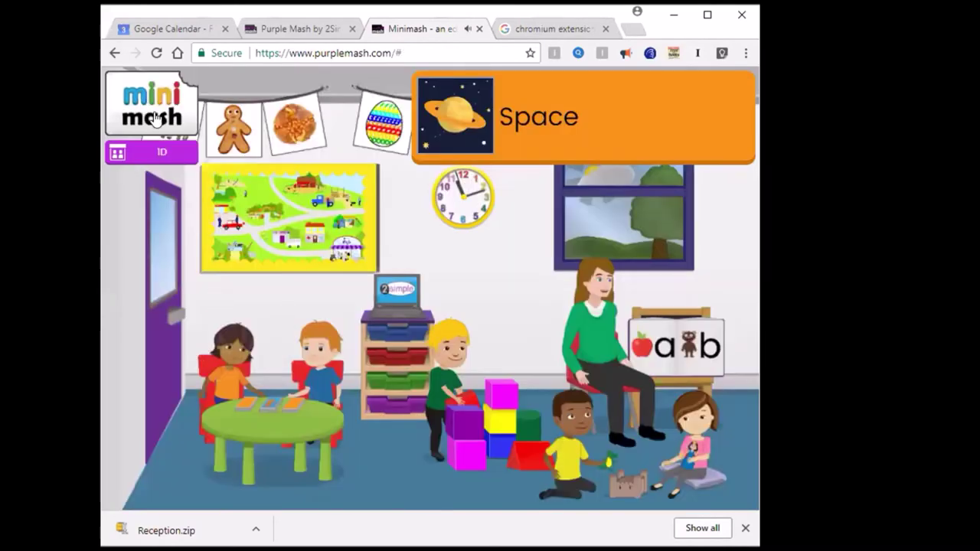
click(178, 288)
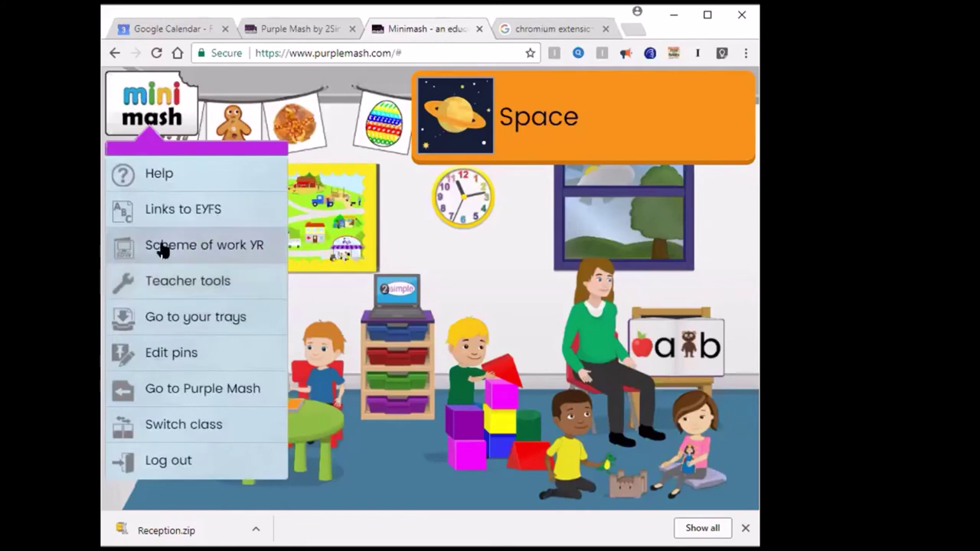
click(218, 280)
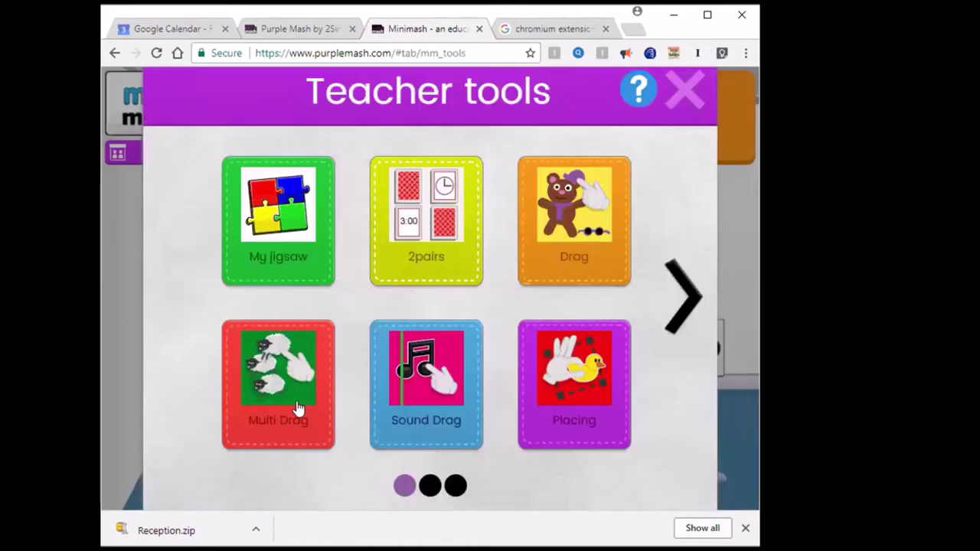
Start a Labelling Quiz from the second page of the teacher tools and add a blank question page
click(430, 486)
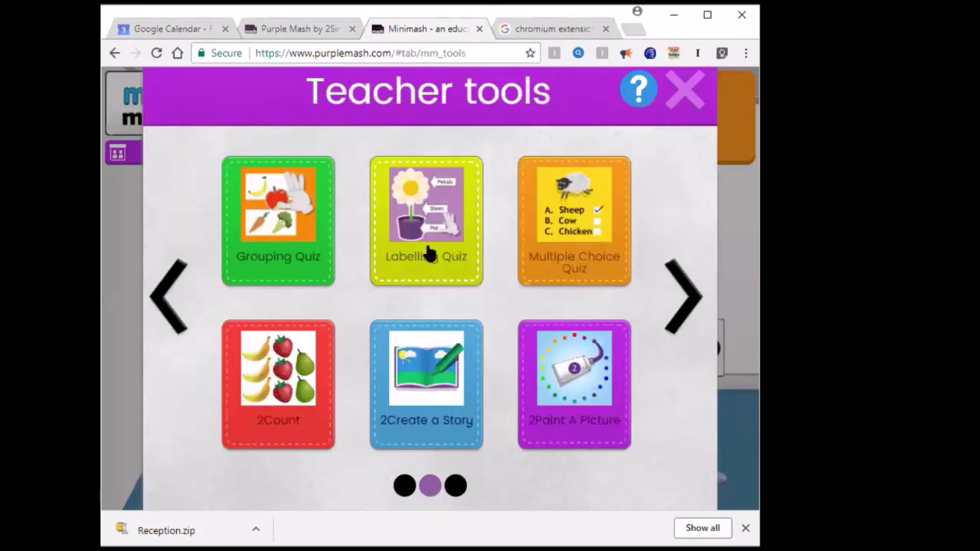
click(427, 245)
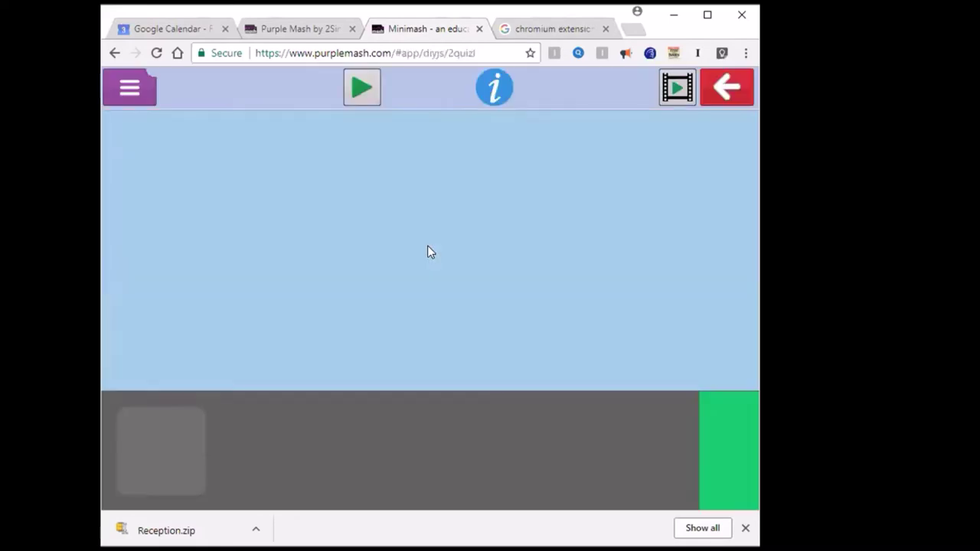
click(728, 414)
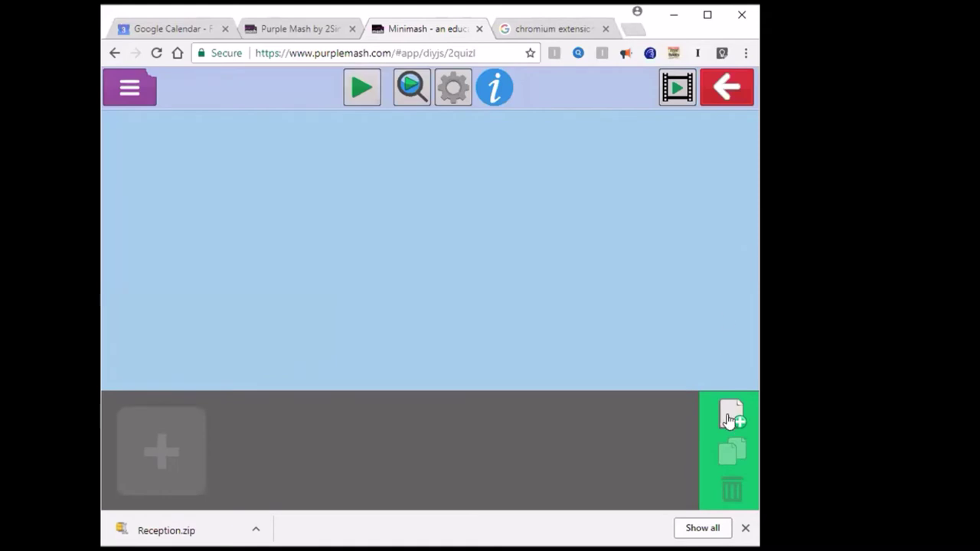
click(730, 418)
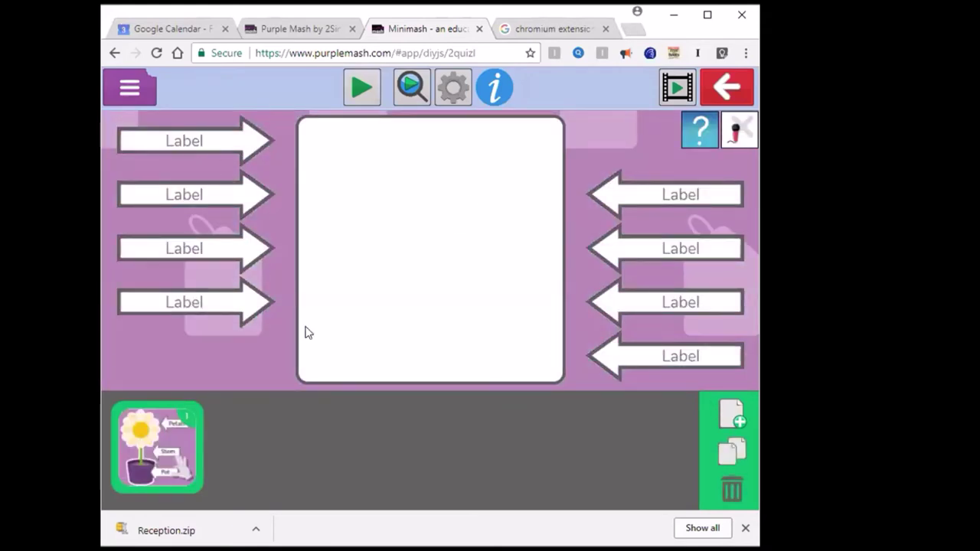
Set the labelling question's picture to the clock from the classroom clipart
click(383, 230)
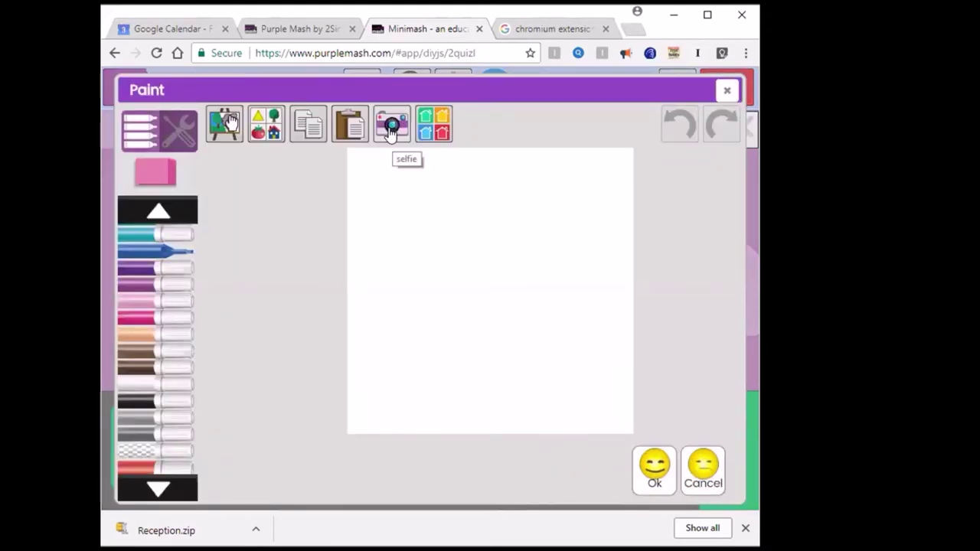
click(268, 132)
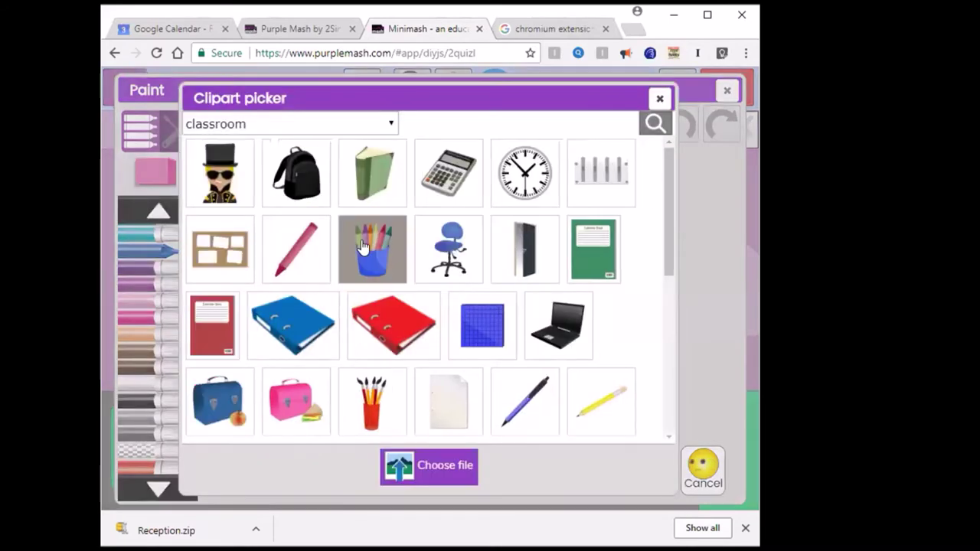
click(525, 184)
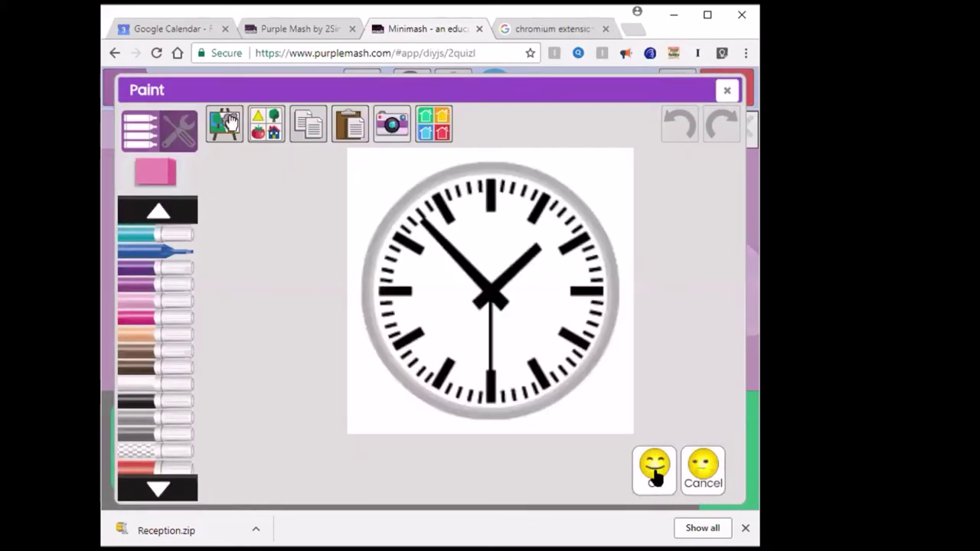
click(655, 468)
Add two more blank question pages to the labelling quiz and exit it without saving
click(213, 141)
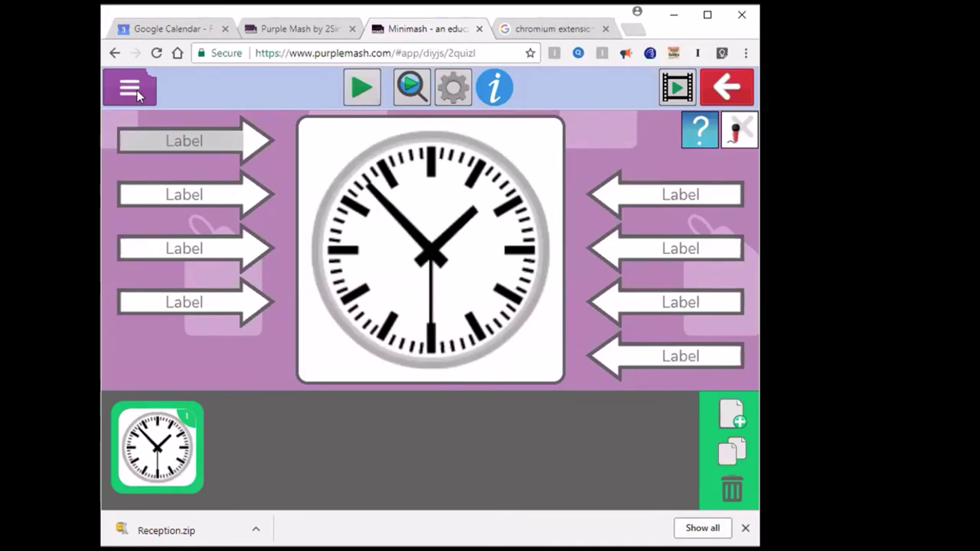
click(185, 140)
click(731, 451)
click(243, 456)
click(312, 450)
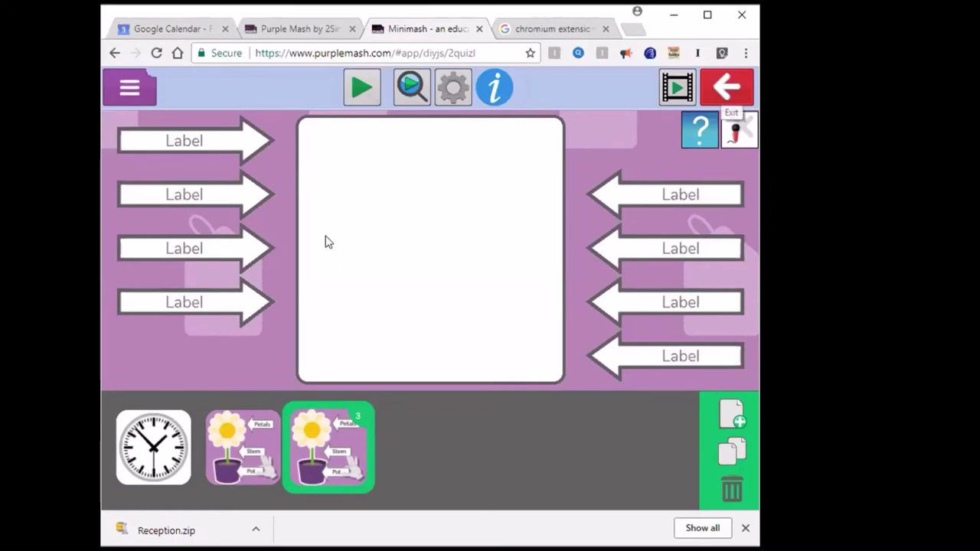
click(717, 90)
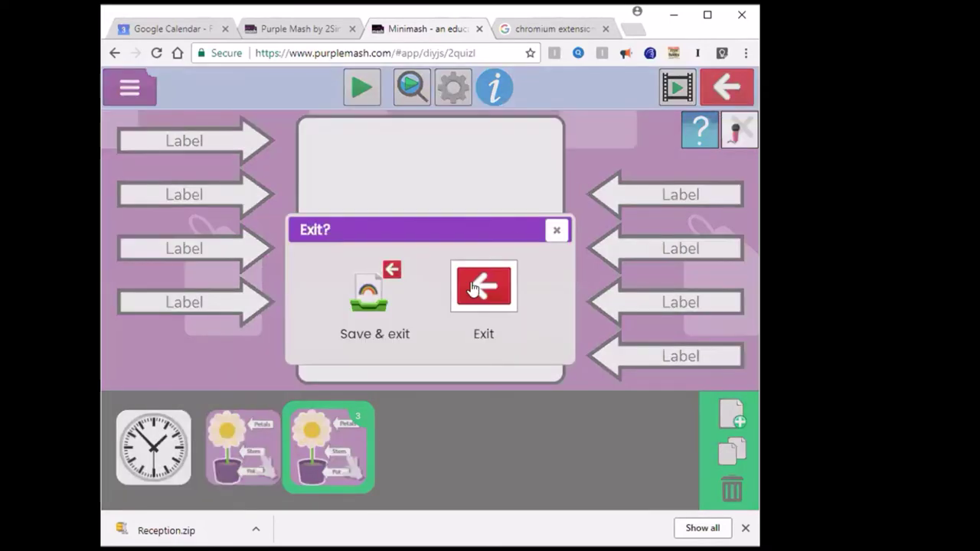
click(475, 288)
click(526, 230)
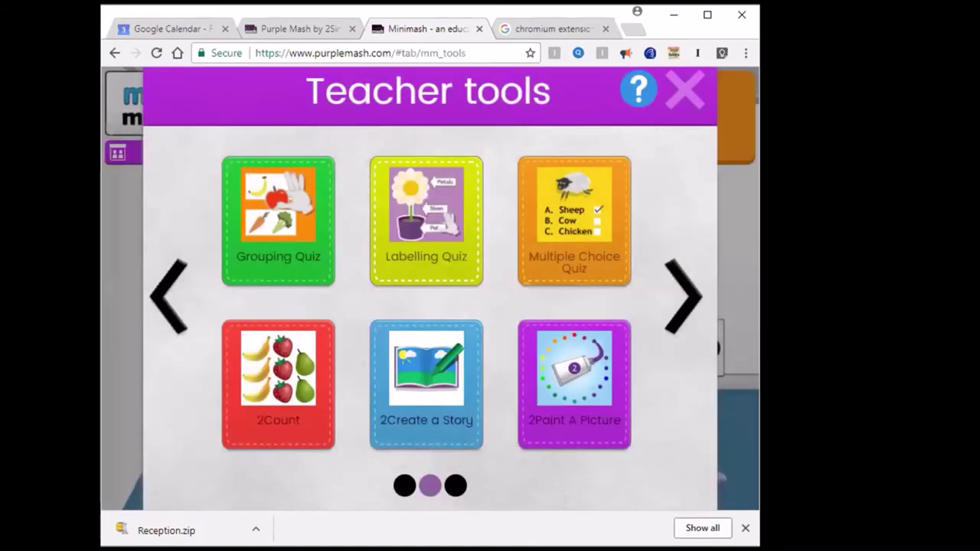
Open 2Explore from the last page of teacher tools, start and stop a sound recording, and exit without saving
click(456, 487)
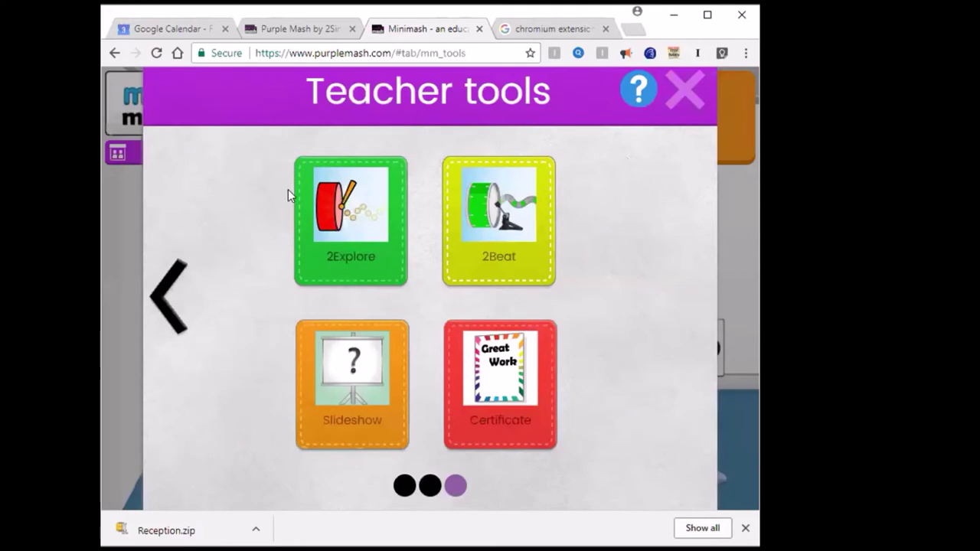
click(351, 230)
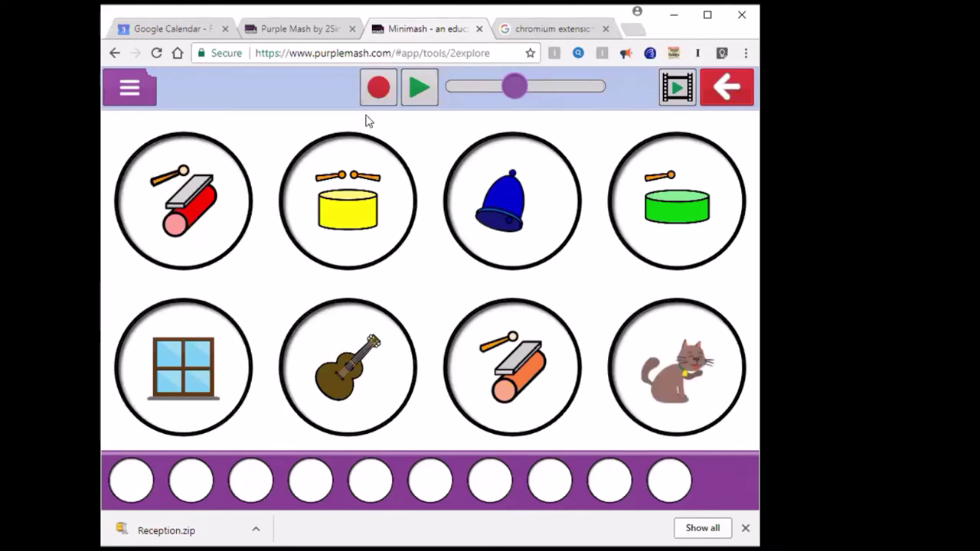
click(377, 89)
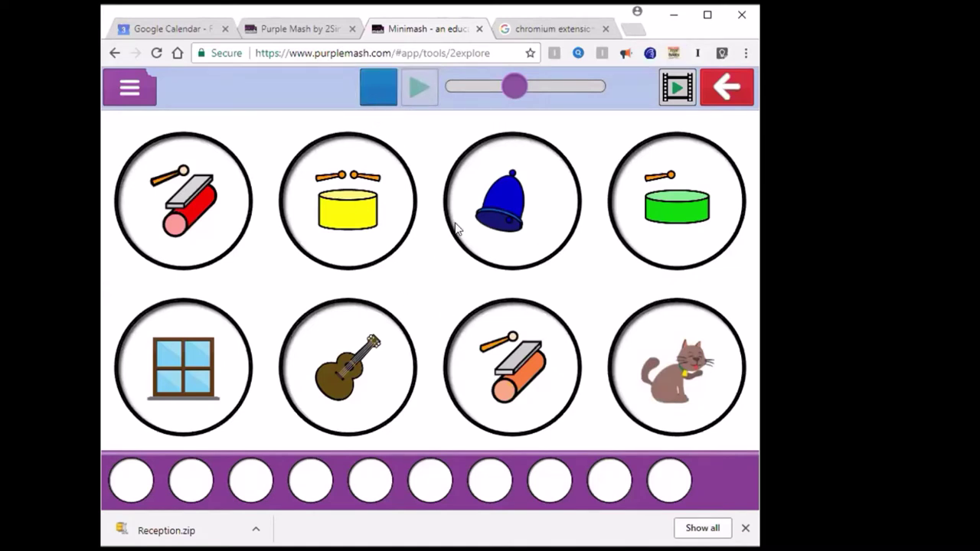
click(379, 87)
key(Escape)
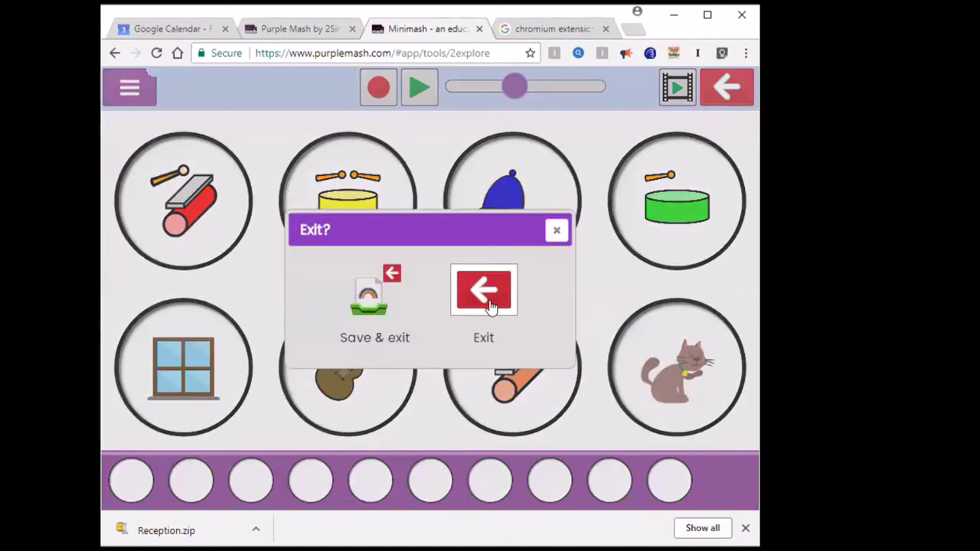
click(490, 299)
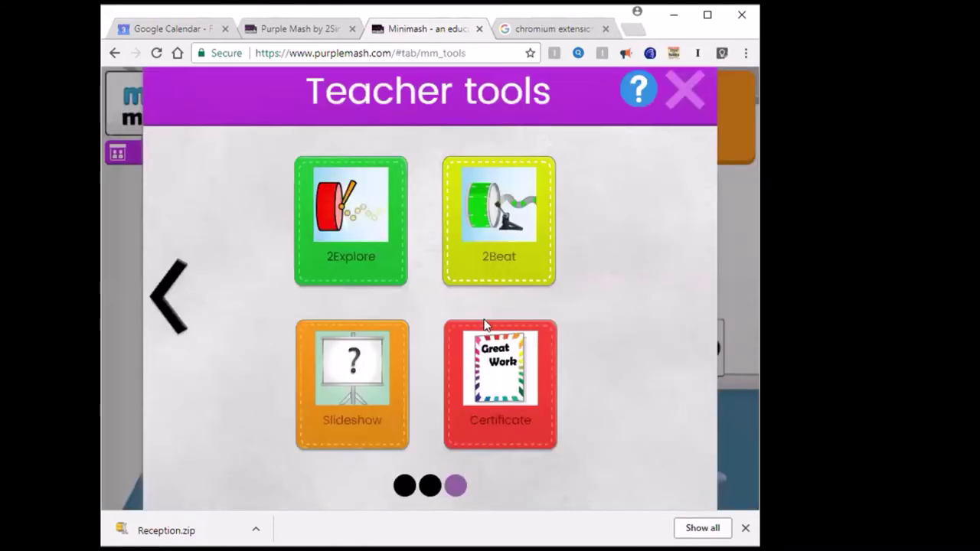
View the blank Great work certificate template and its exit options, and return to the teacher tools
click(510, 379)
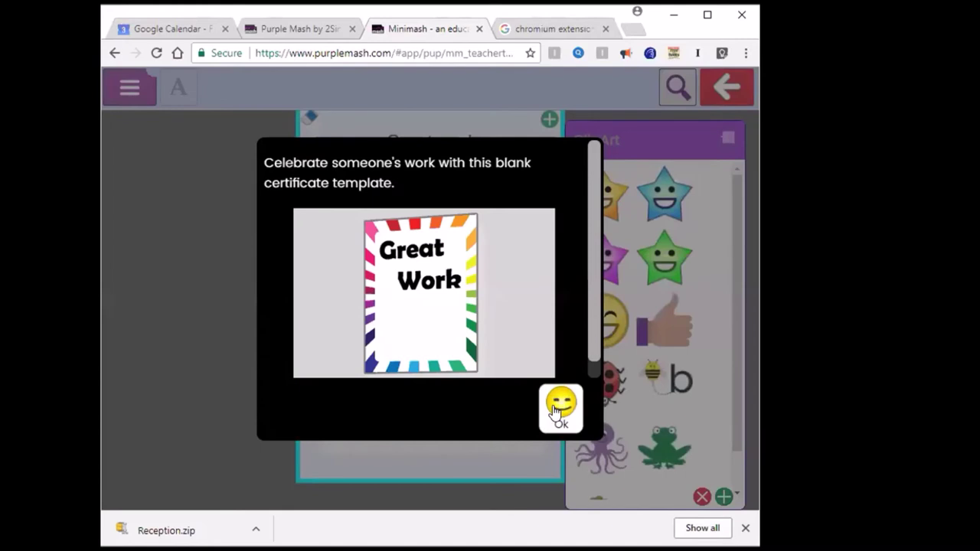
click(560, 407)
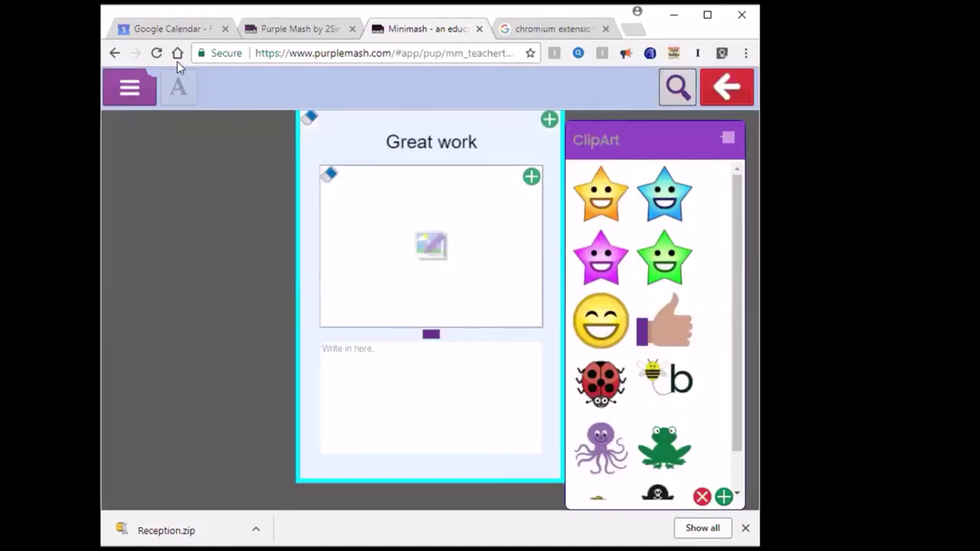
click(734, 95)
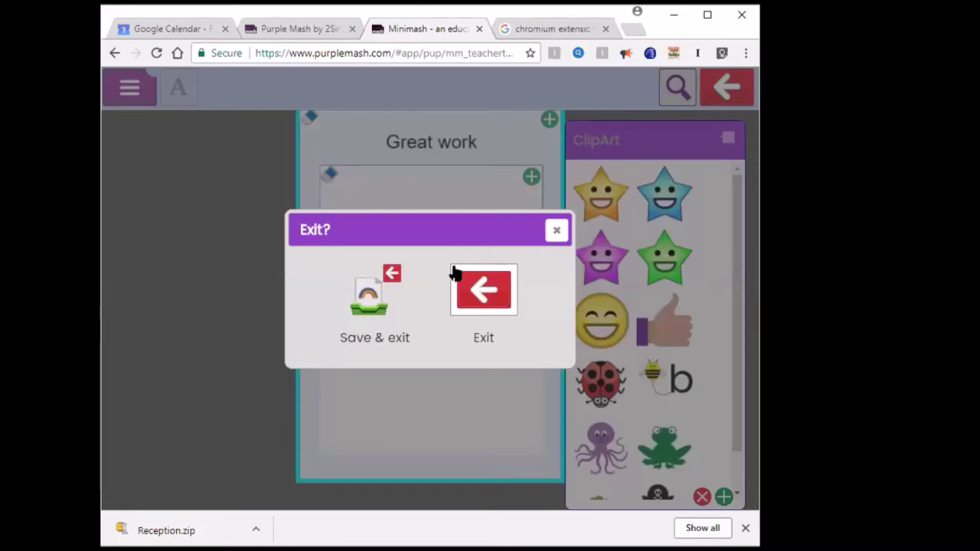
click(557, 230)
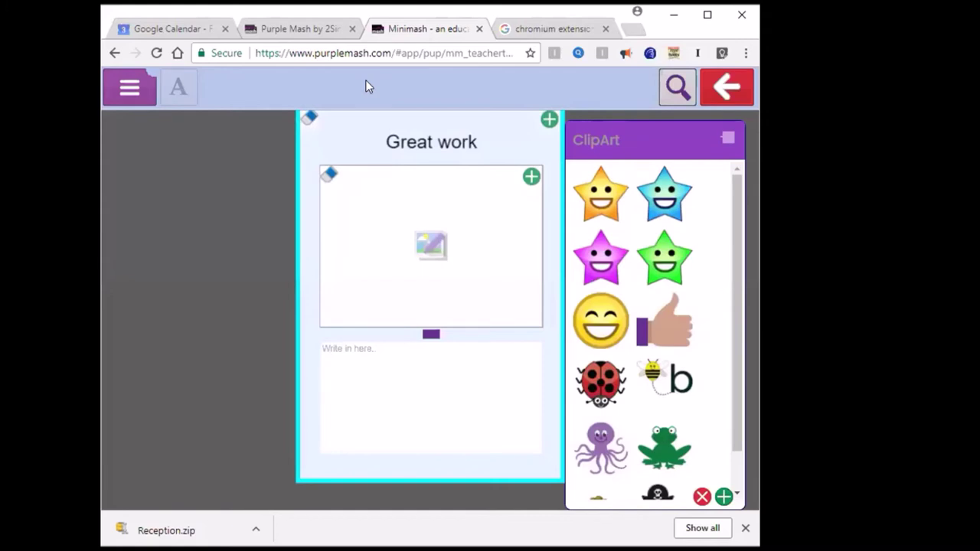
key(Escape)
click(376, 295)
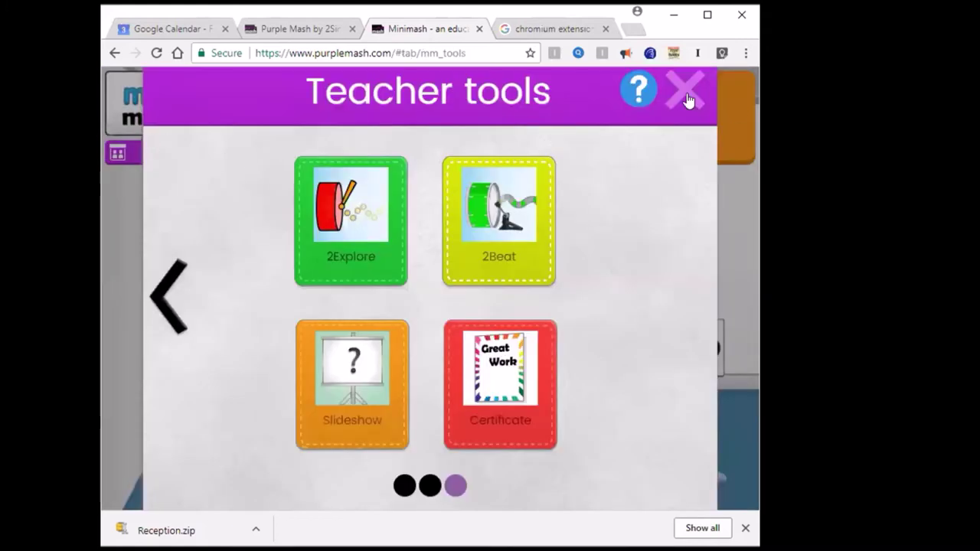
Close the teacher tools and go from the Mini Mash classroom to Purple Mash
click(687, 97)
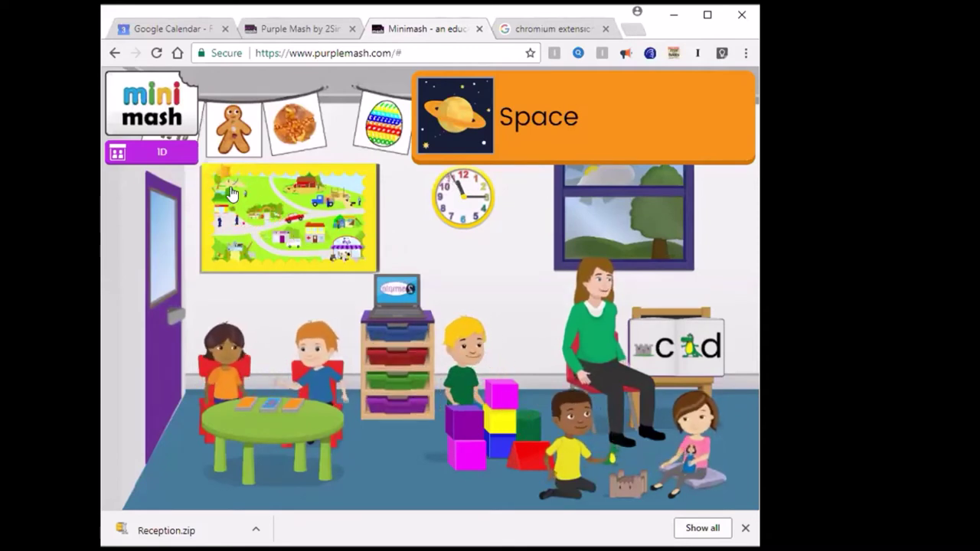
click(169, 117)
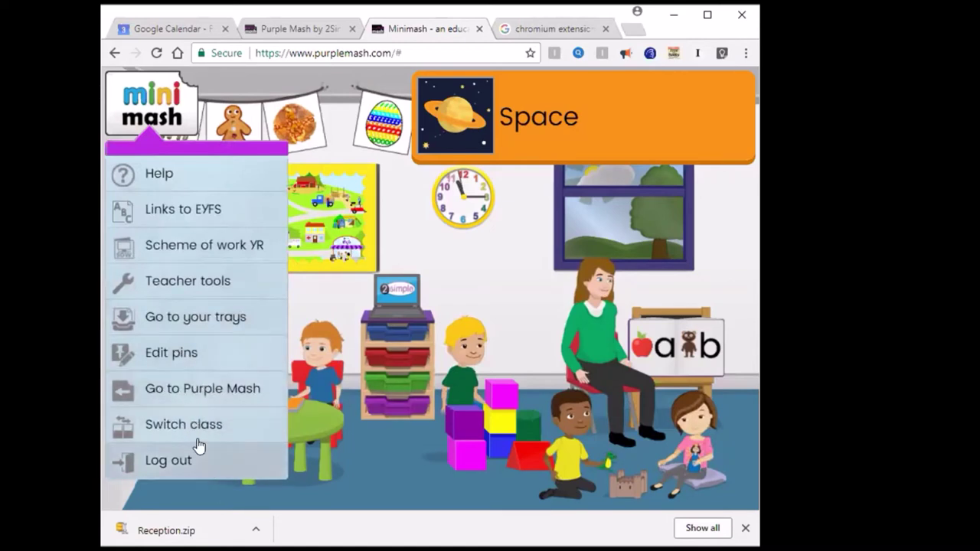
click(202, 396)
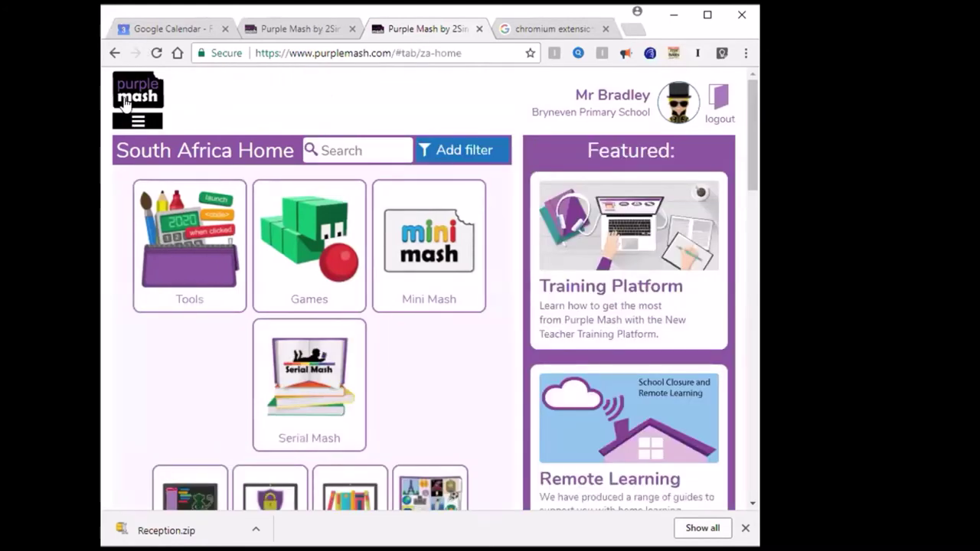
Open the Work area and expand the 2dos folder of class 1D within the class folders
click(155, 112)
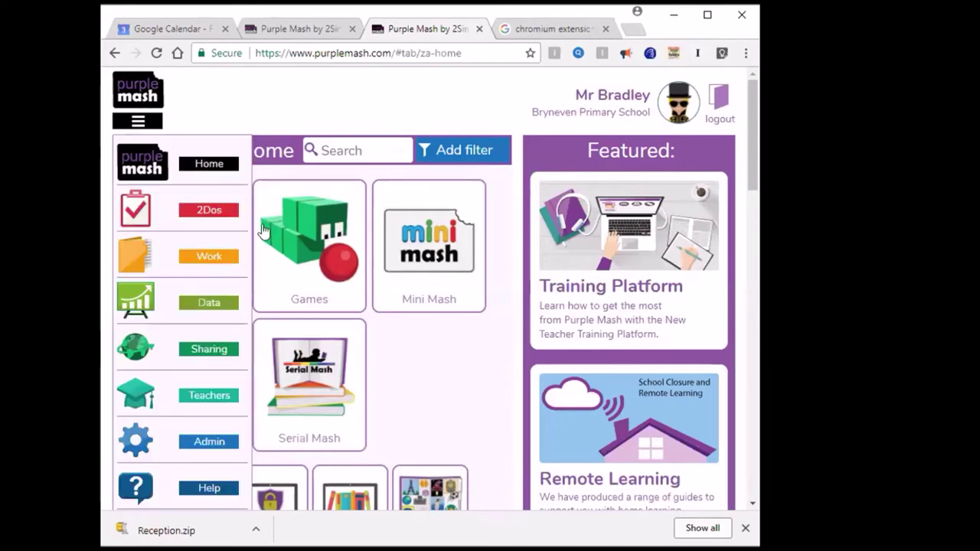
click(208, 259)
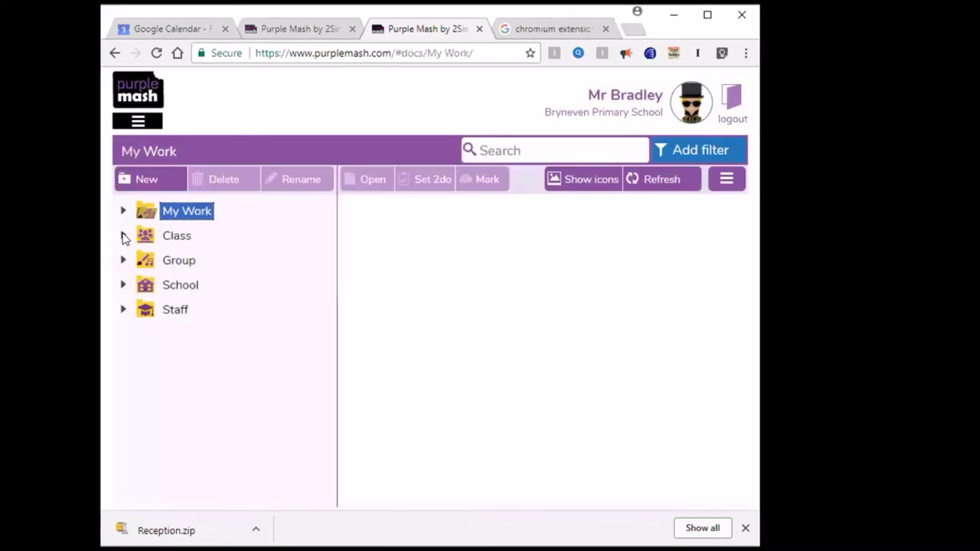
click(123, 238)
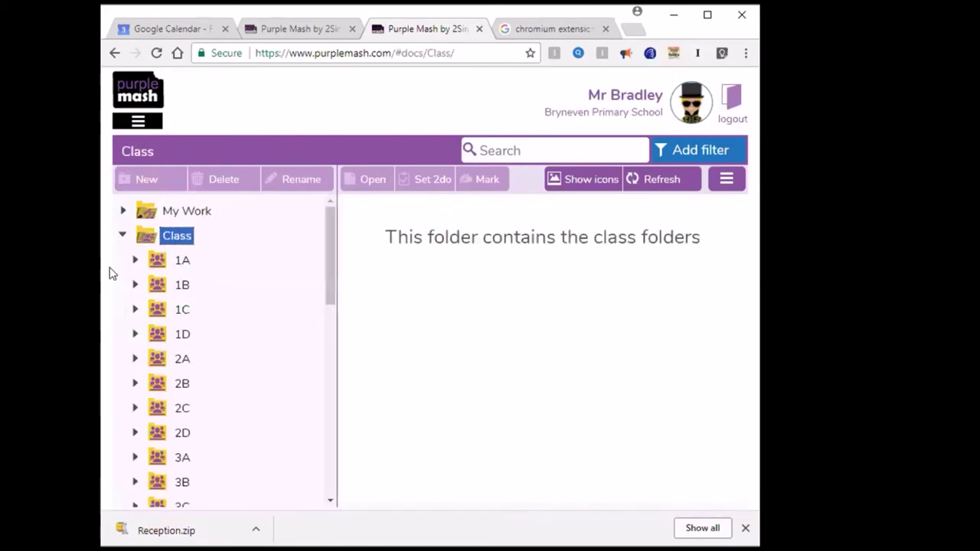
click(166, 334)
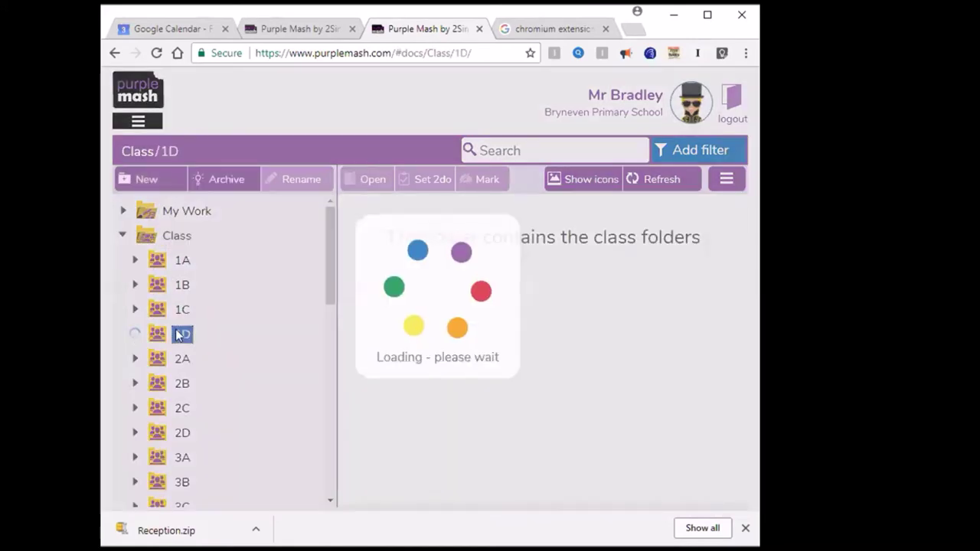
scroll(258, 276, down, 3)
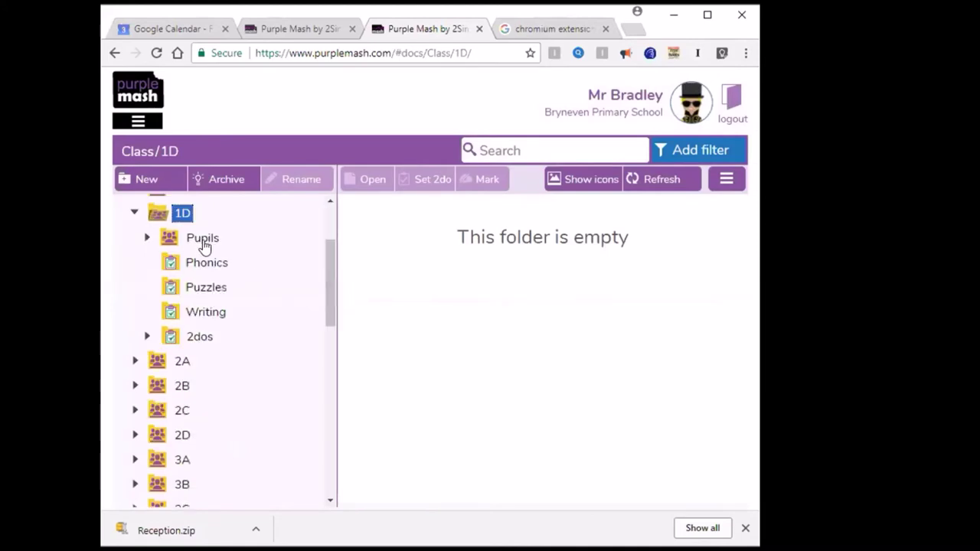
click(196, 338)
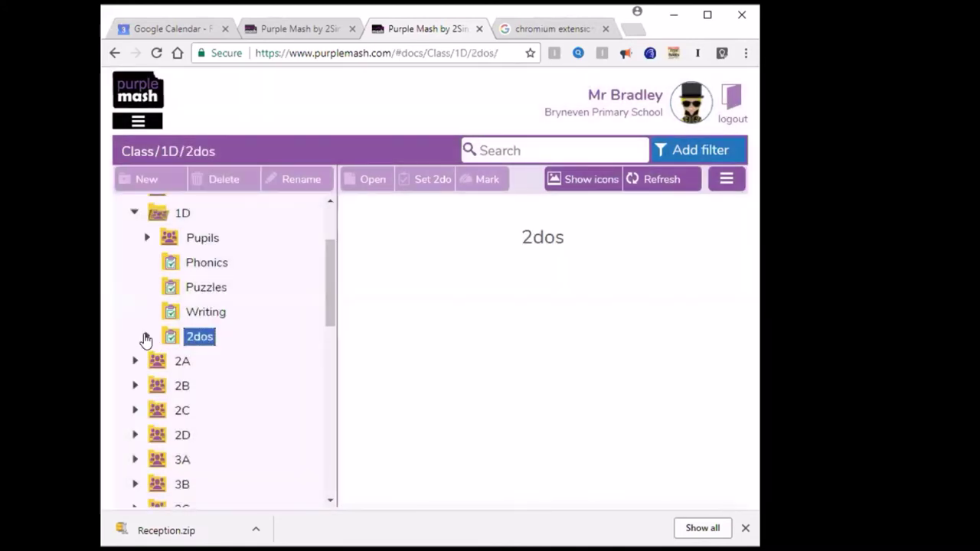
click(146, 337)
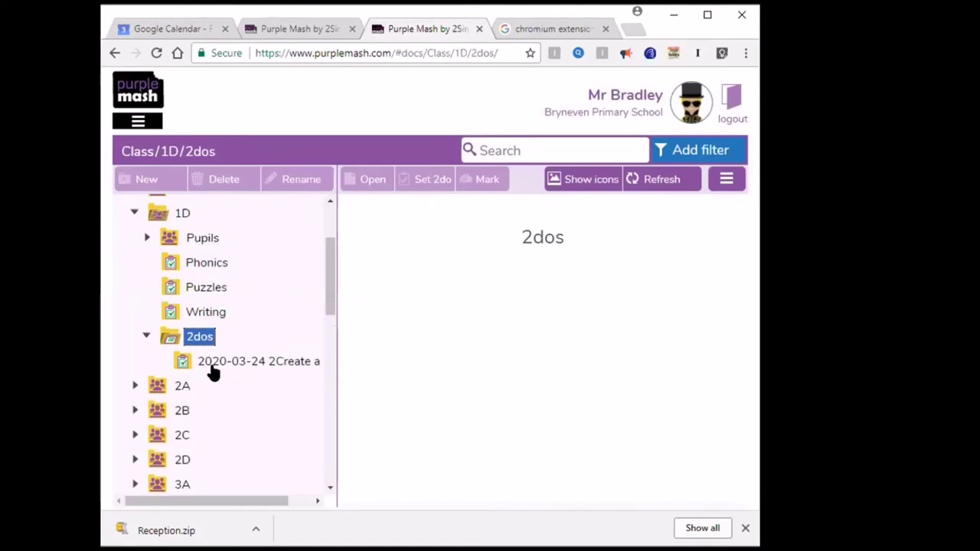
Open class 1D's Writing folder and open its 'Look cover write at' file for marking
mouse_move(331, 284)
mouse_down()
mouse_move(331, 265)
mouse_move(331, 276)
mouse_up()
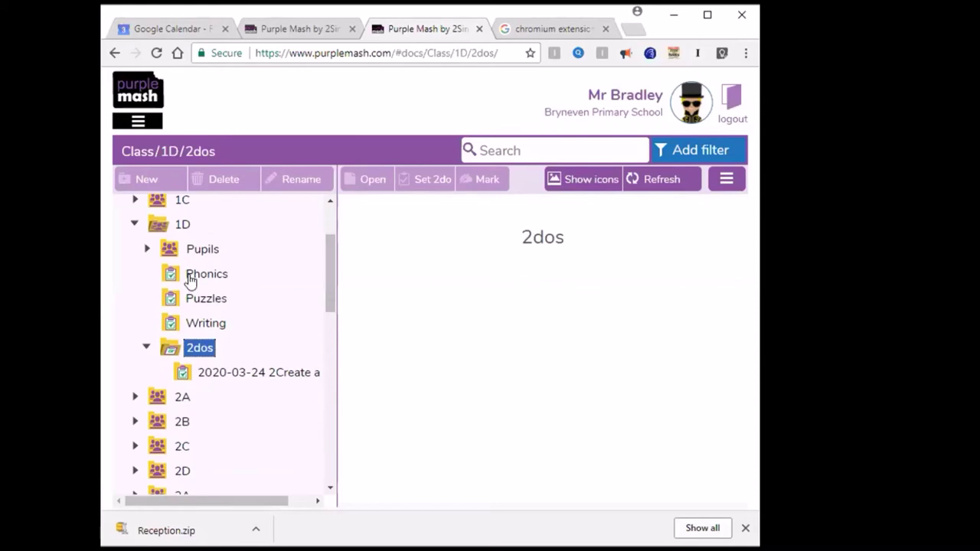
click(205, 323)
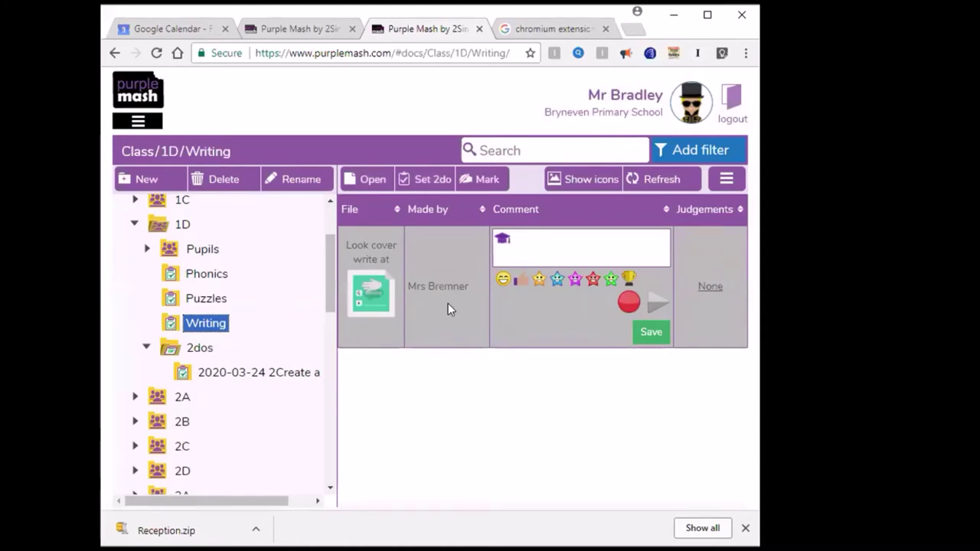
click(481, 181)
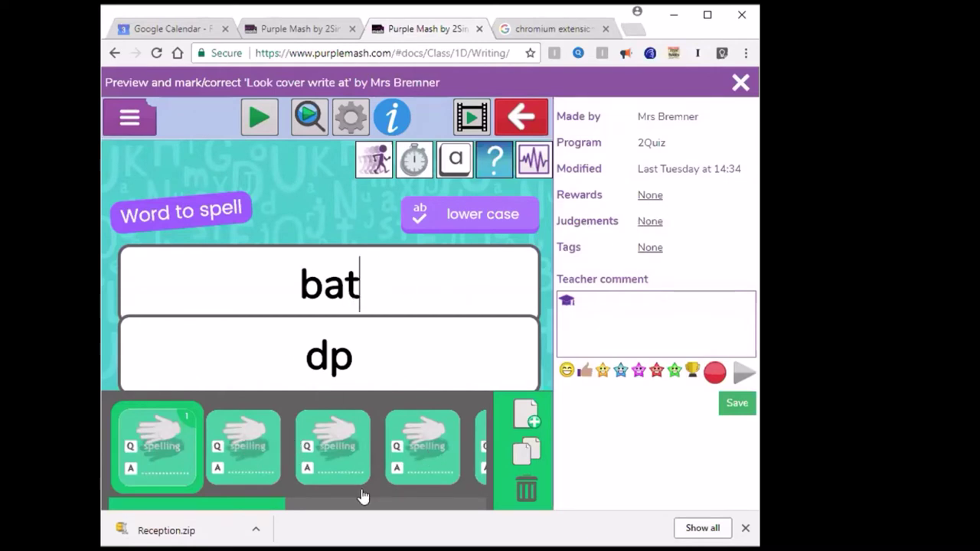
mouse_move(241, 511)
mouse_down()
mouse_move(473, 512)
mouse_move(271, 516)
mouse_move(246, 504)
mouse_up()
Open the reward creator for the spelling quiz, try subjects including Music and Maths, and close it without creating a reward
click(643, 200)
click(587, 218)
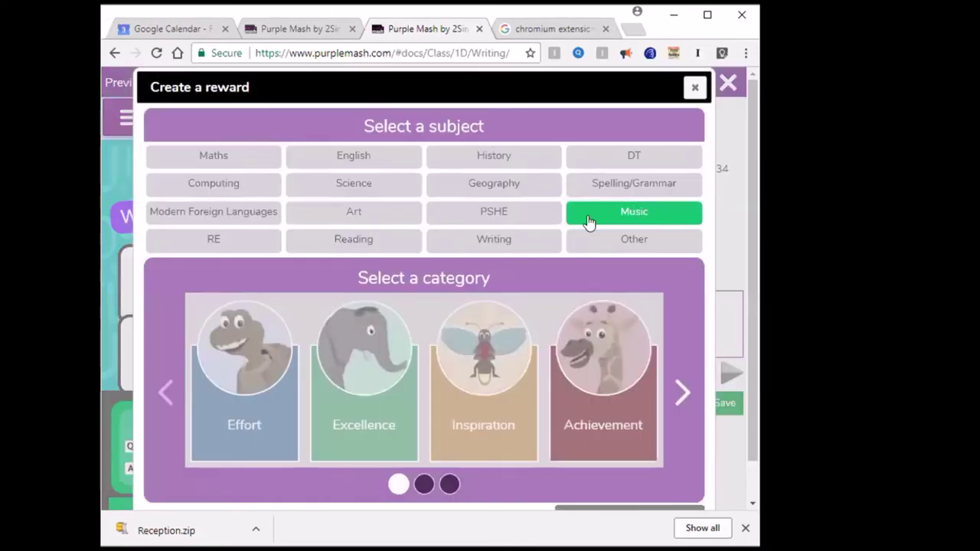
click(195, 216)
click(200, 192)
click(216, 158)
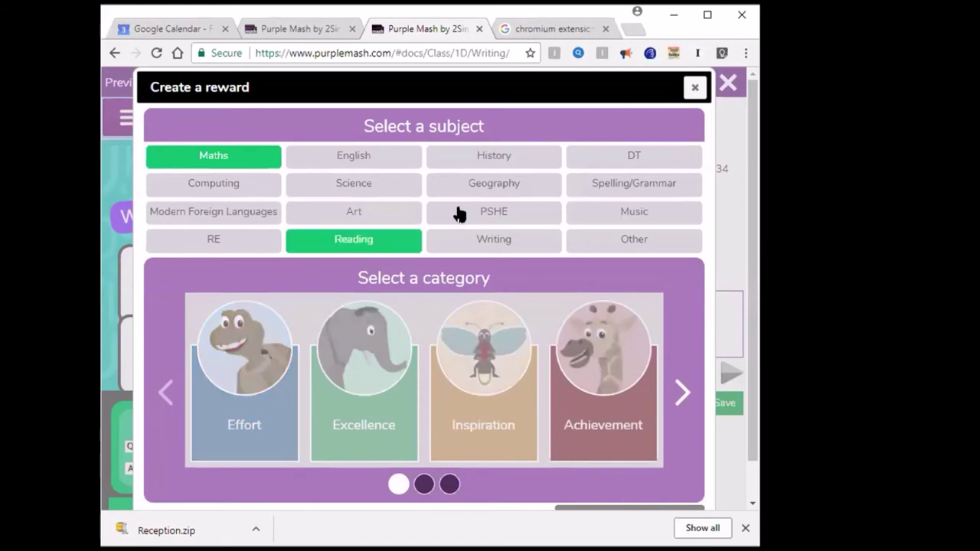
click(695, 87)
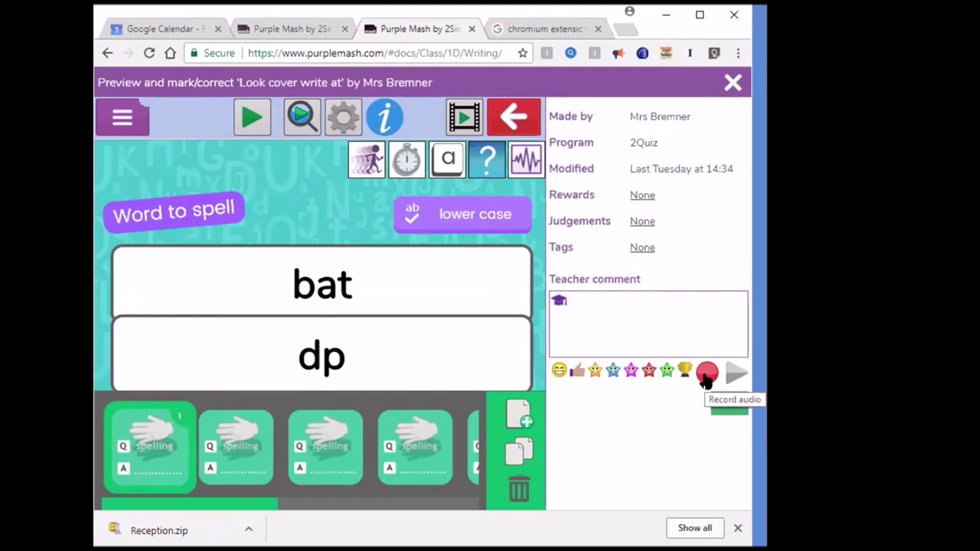
Allow microphone access and record a short audio comment on the spelling quiz
click(706, 375)
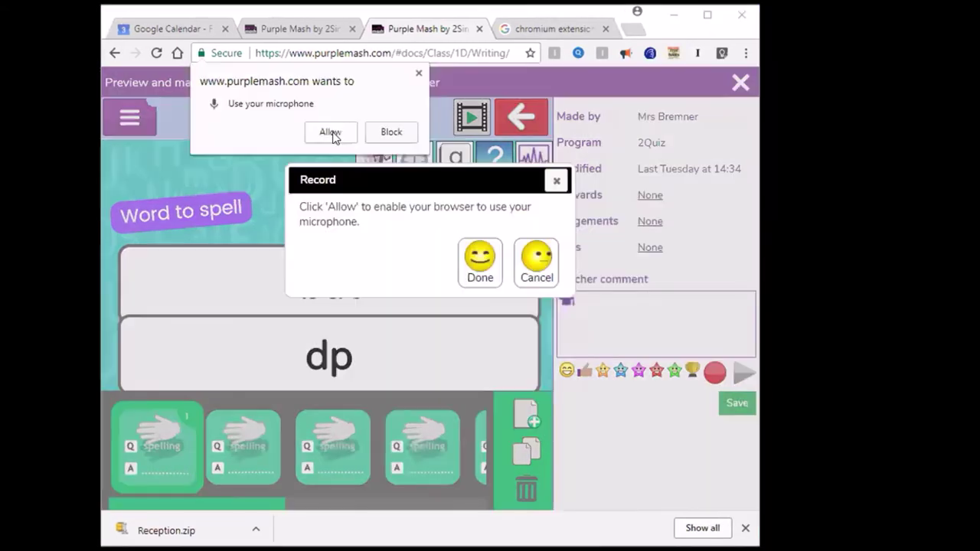
click(357, 285)
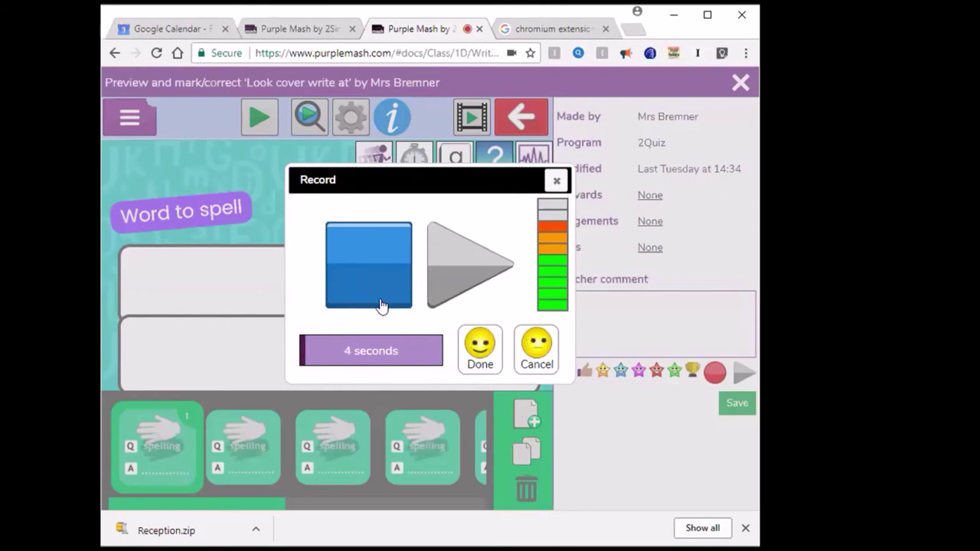
click(479, 360)
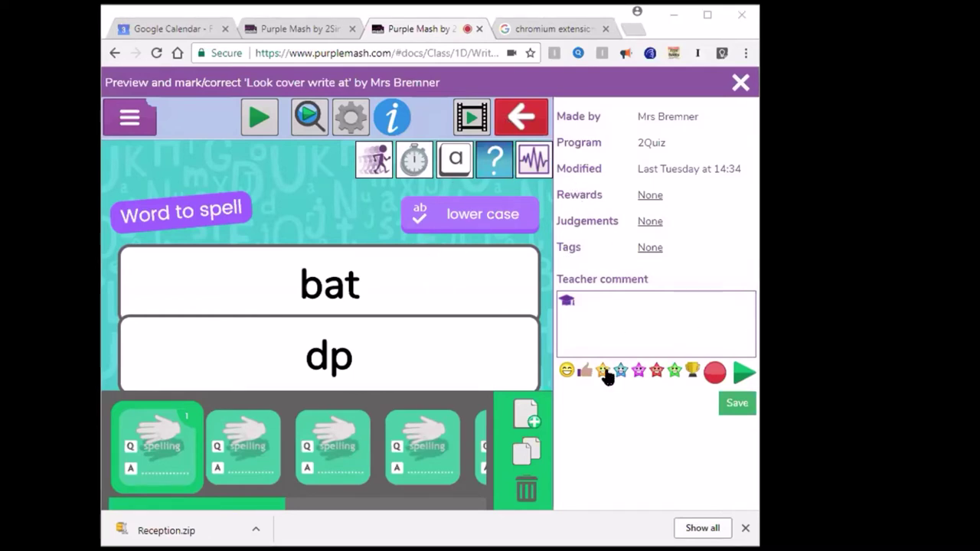
Add both Grade 1 Life Skills objectives from 'Term 1 - The weather' as judgements on the quiz, and close the judgements without saving
click(648, 222)
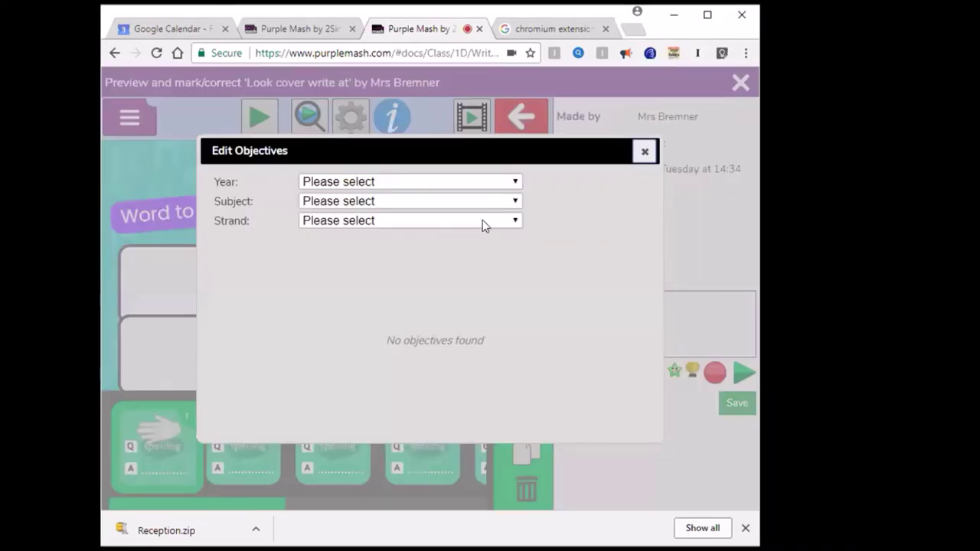
click(502, 181)
click(357, 211)
click(421, 200)
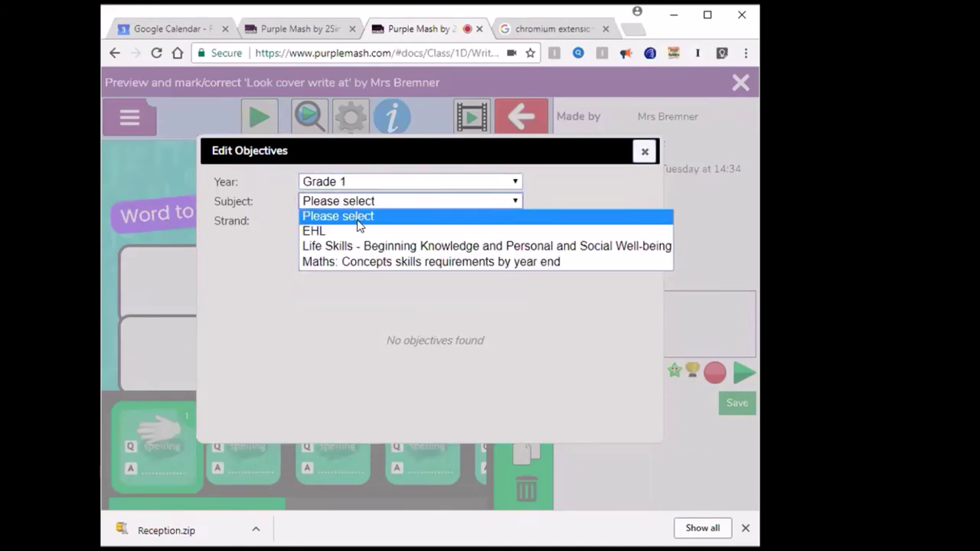
click(490, 245)
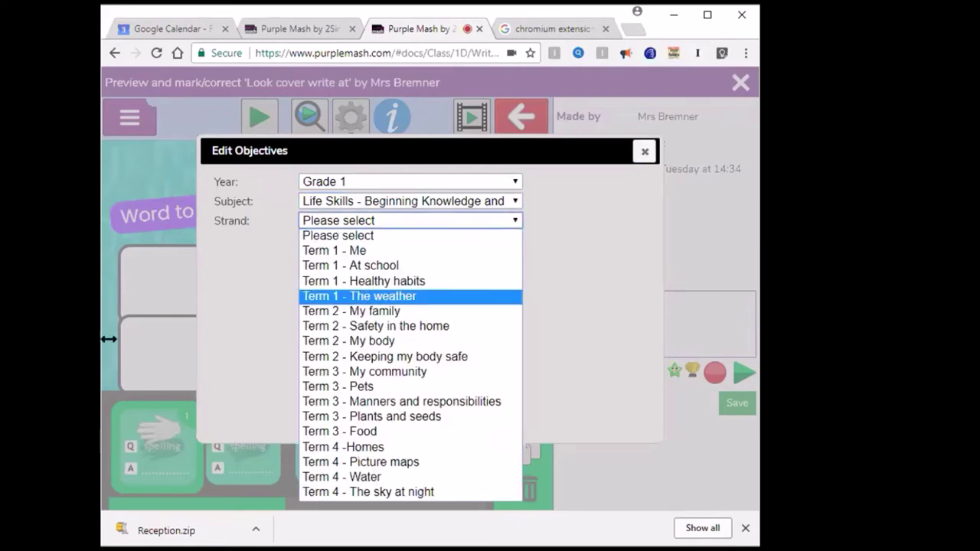
click(329, 291)
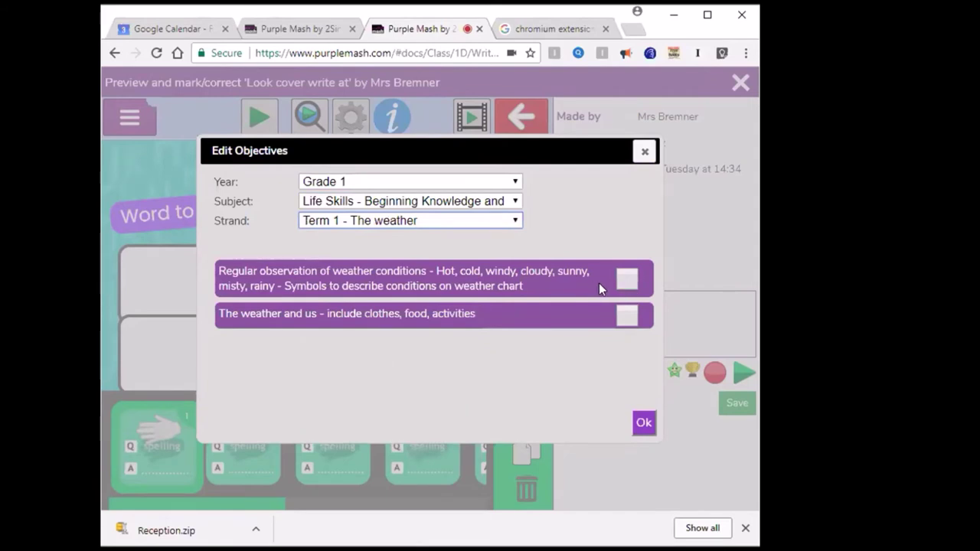
click(624, 281)
click(622, 317)
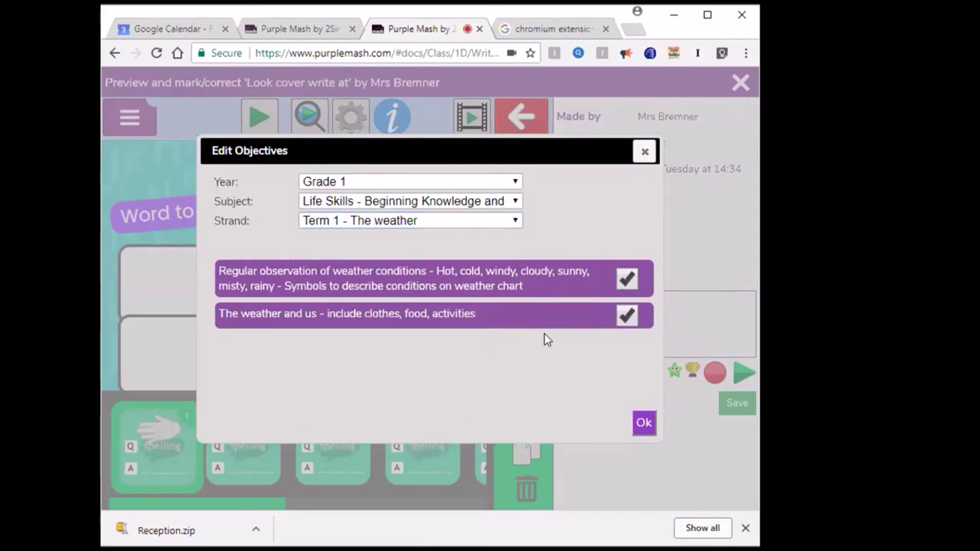
click(642, 424)
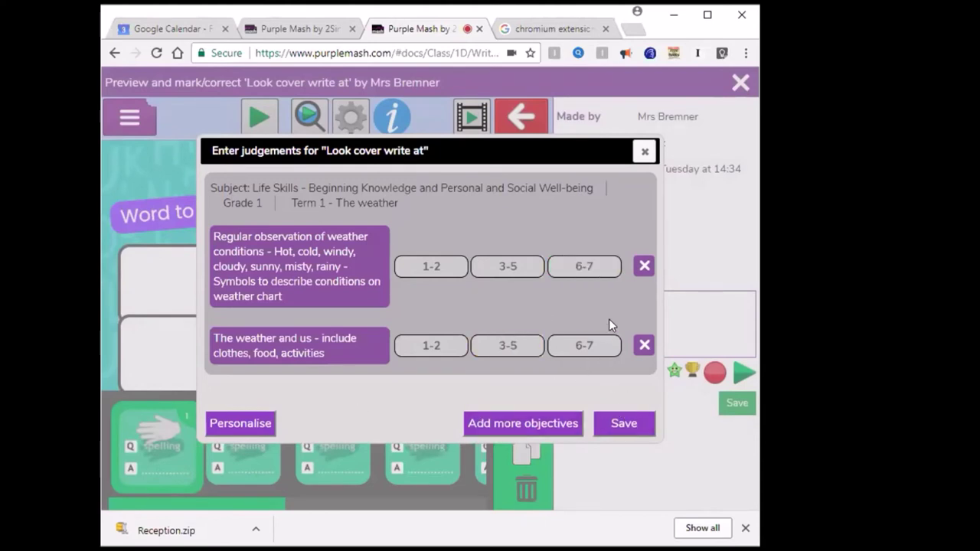
click(644, 152)
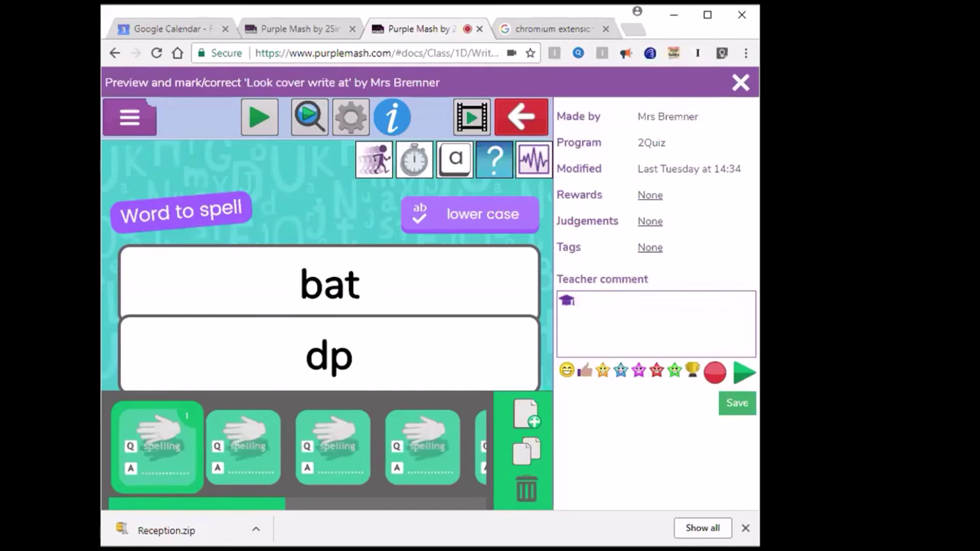
Close the marking preview and go through the Purple Mash home page to the Mini Mash classroom
click(741, 83)
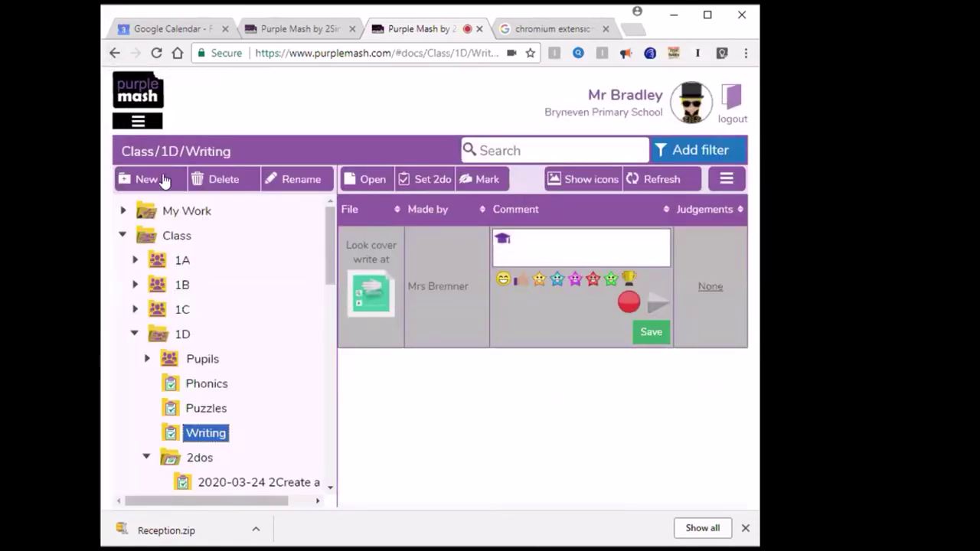
click(153, 120)
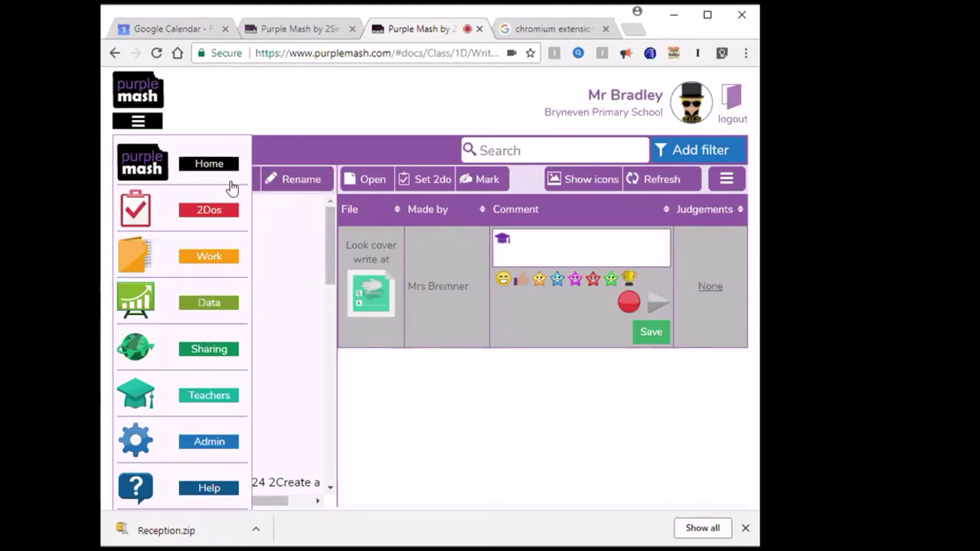
click(192, 164)
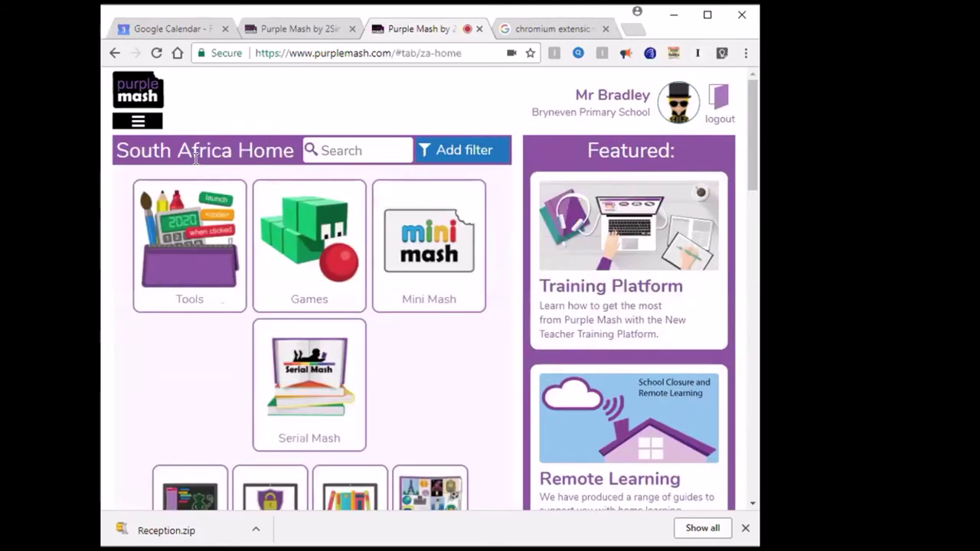
click(450, 262)
click(171, 255)
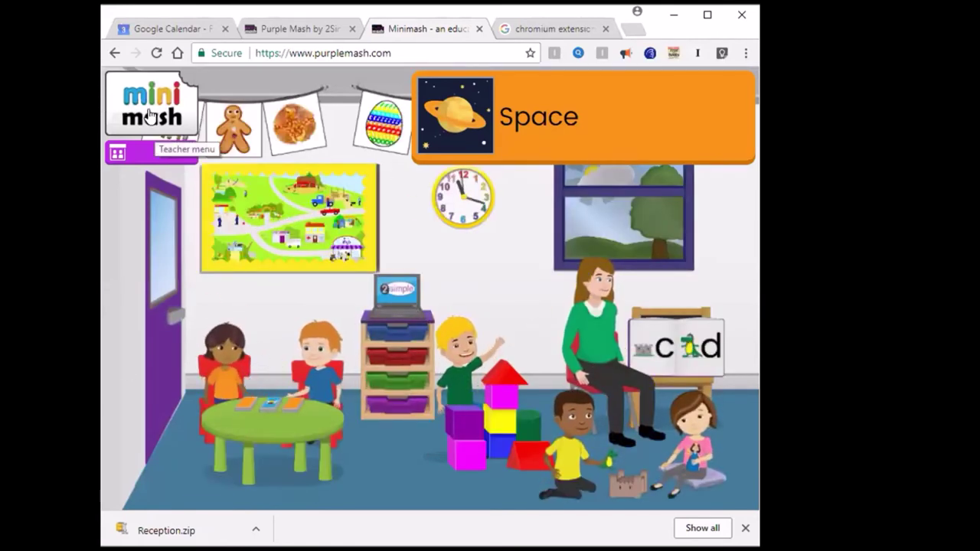
View the Mini Mash class chooser, cancel it without switching class, and show the teacher menu options
click(117, 152)
click(479, 497)
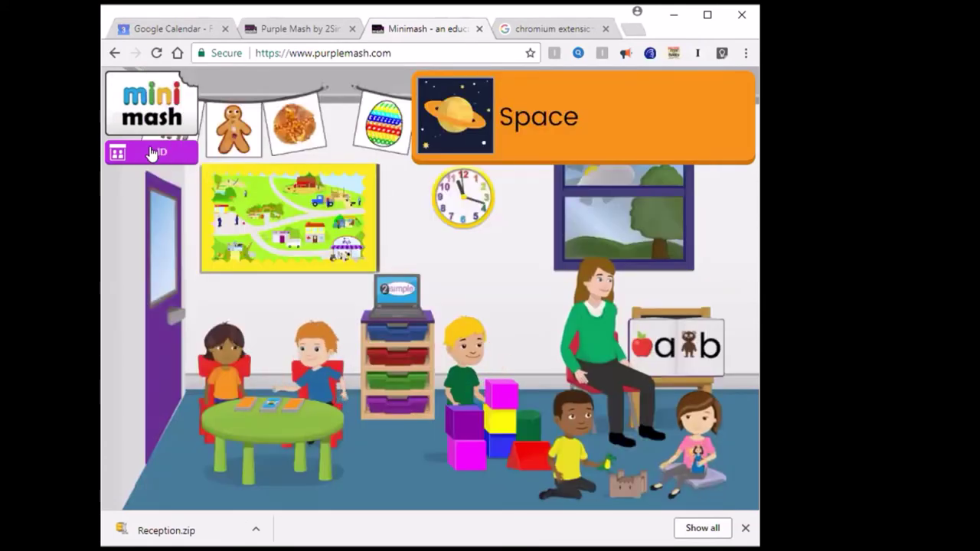
click(157, 153)
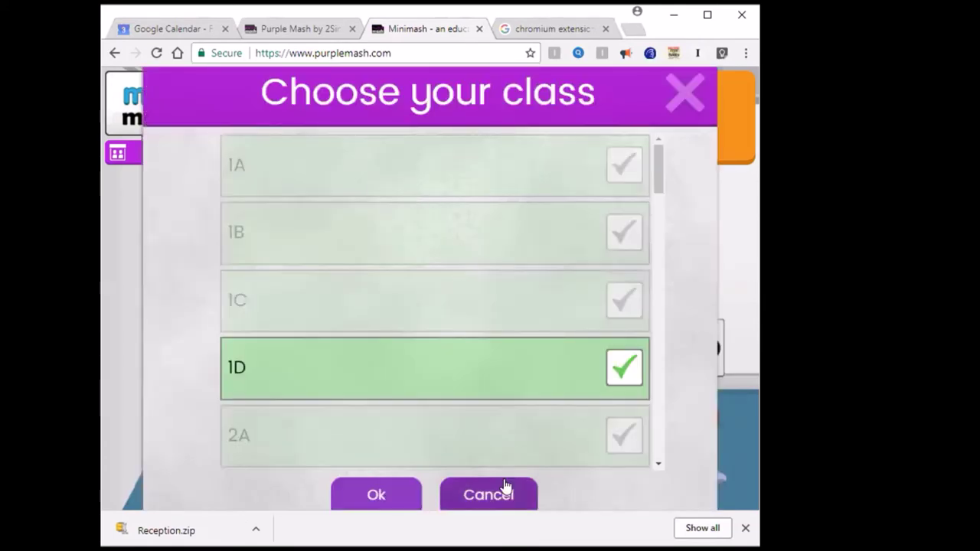
click(505, 491)
click(151, 108)
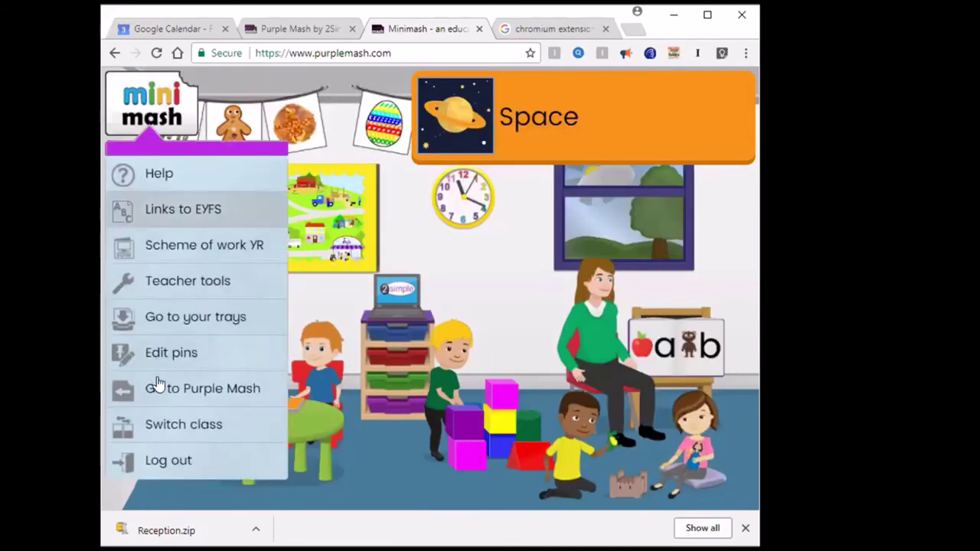
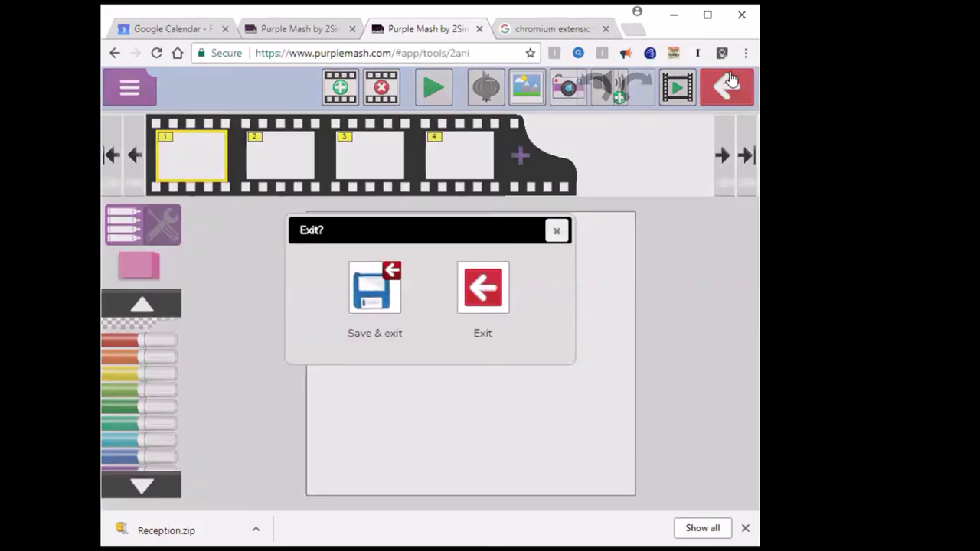
Save the blank animation to My Work as 'Corona' and exit the animation tool
click(374, 300)
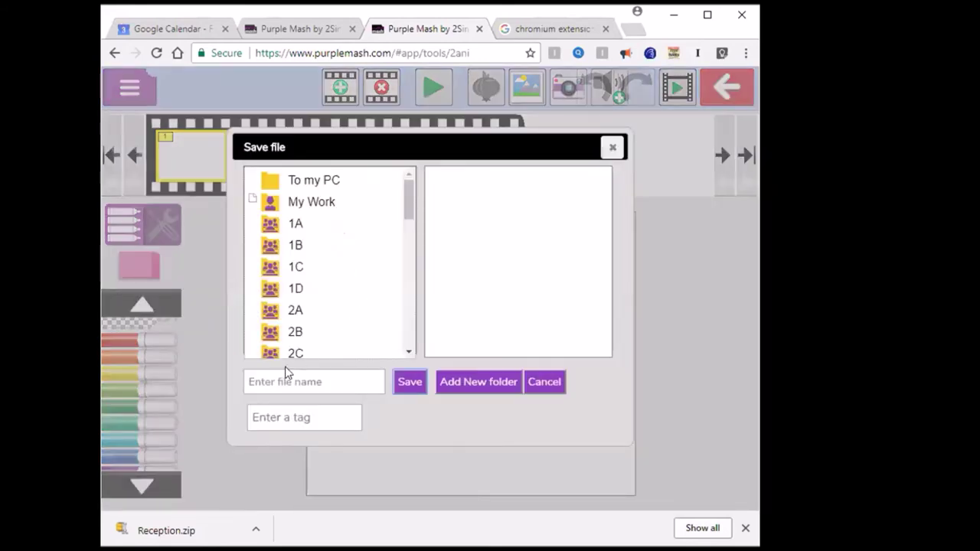
text(Cio)
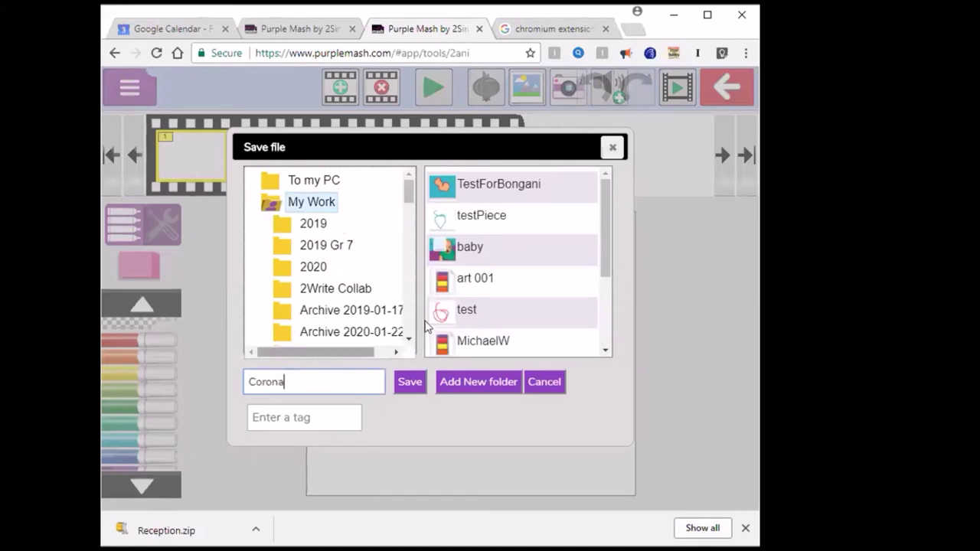
click(409, 382)
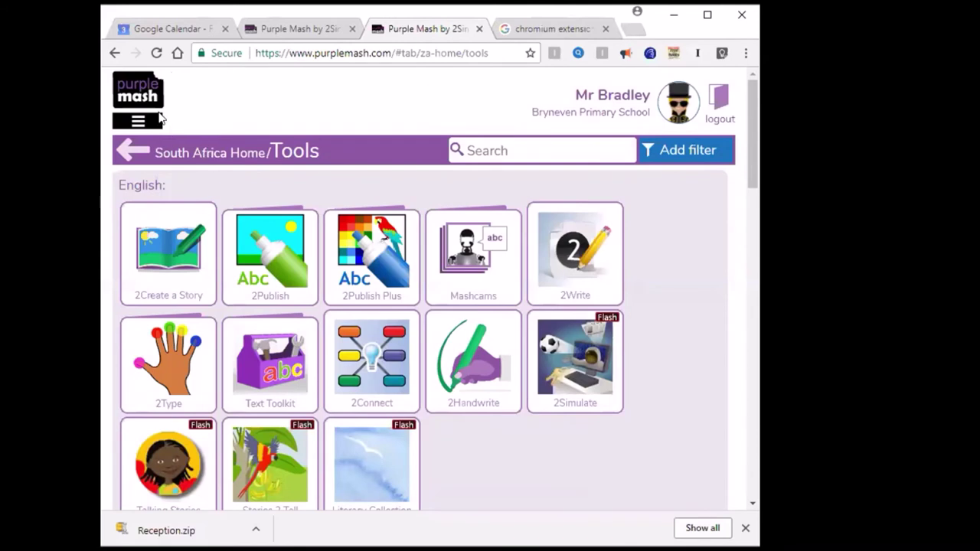
Start setting the Corona file from My Work as a 2do with the description 'tell', and continue to its date settings
click(142, 119)
click(184, 262)
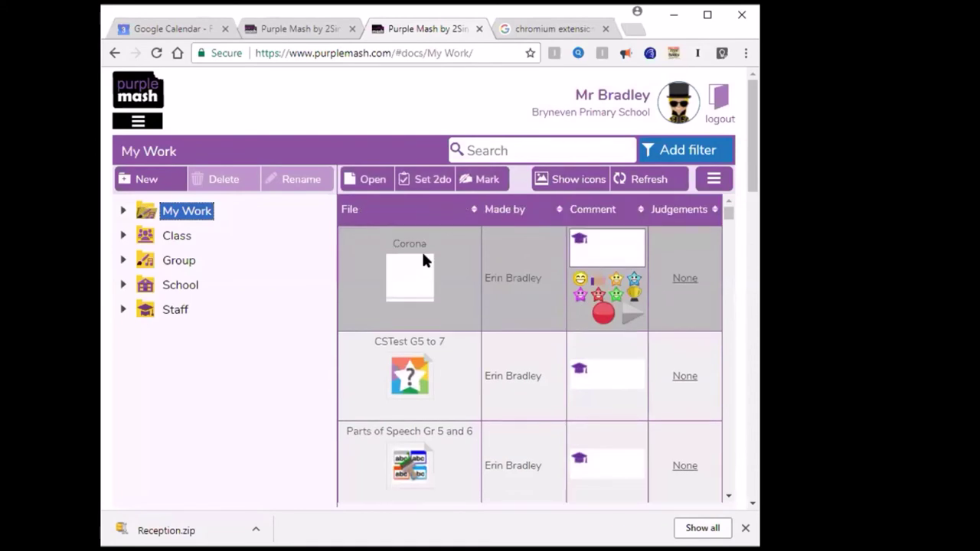
click(431, 182)
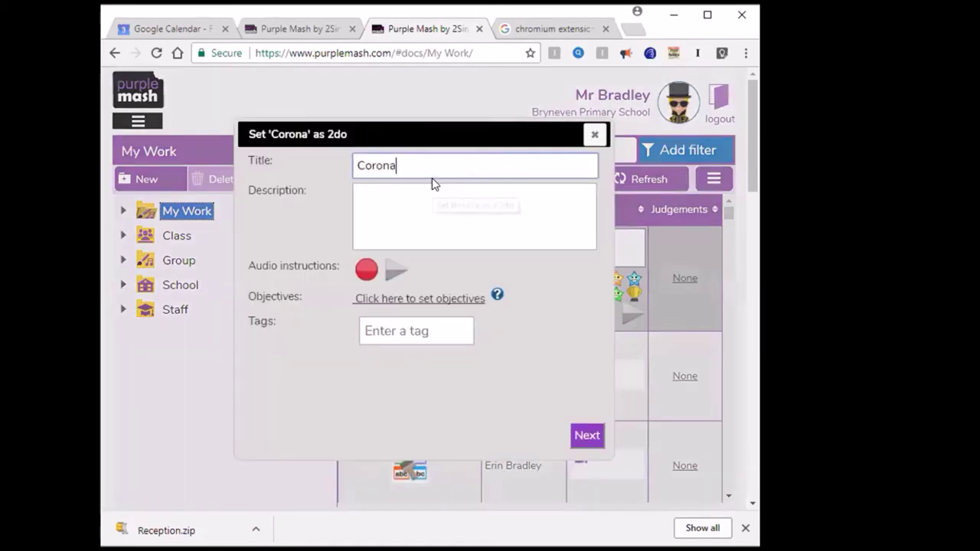
click(379, 191)
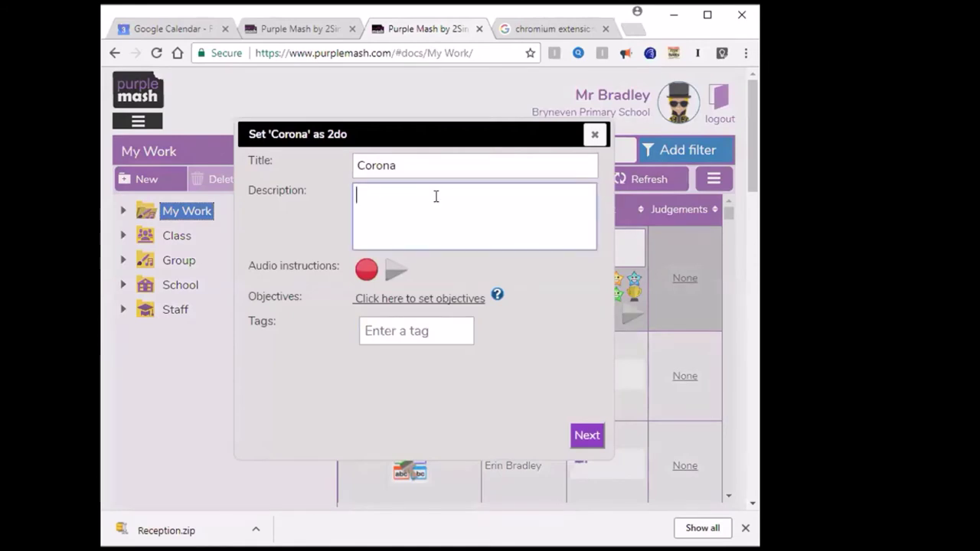
text(w)
key(BackSpace)
text(tell)
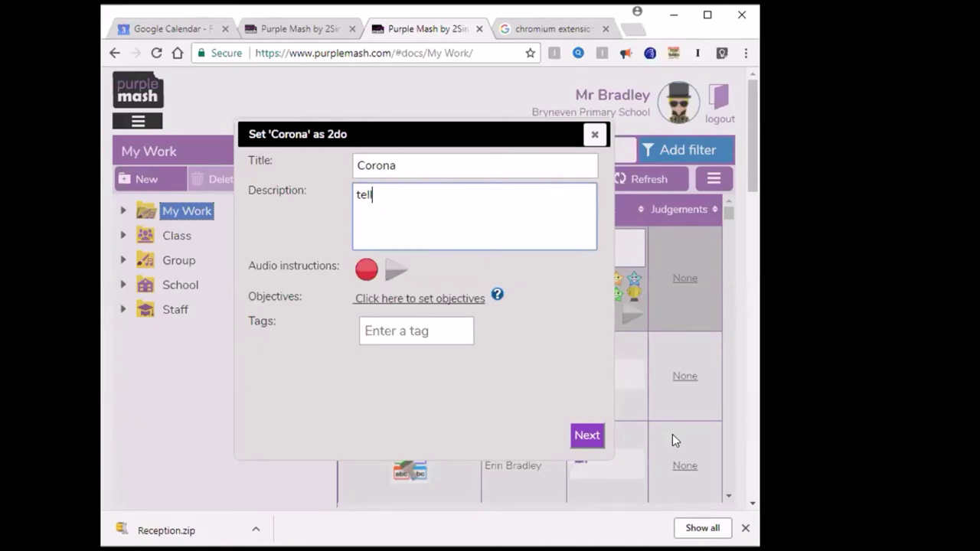
click(584, 434)
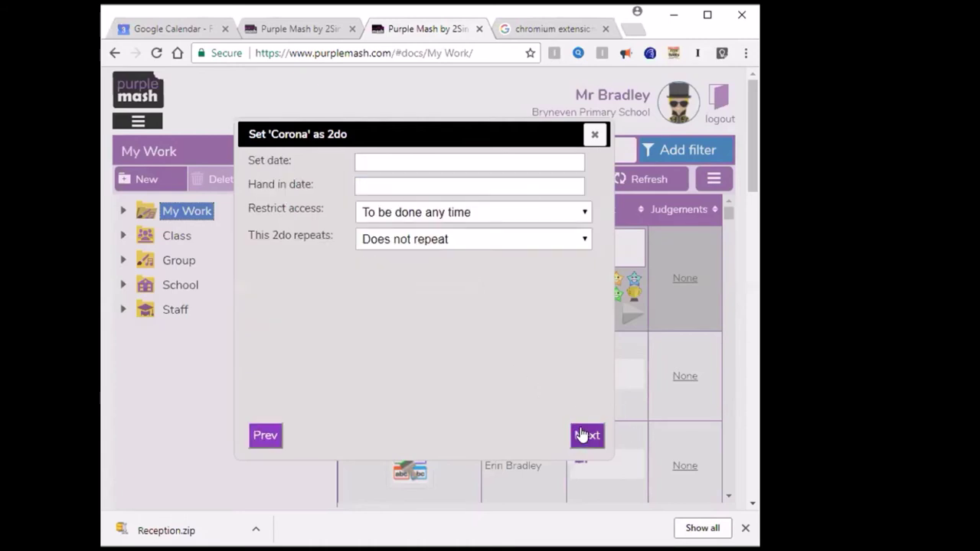
Give the Corona 2do a set date of 2020-04-03 and a hand in date of 2020-04-07
click(393, 159)
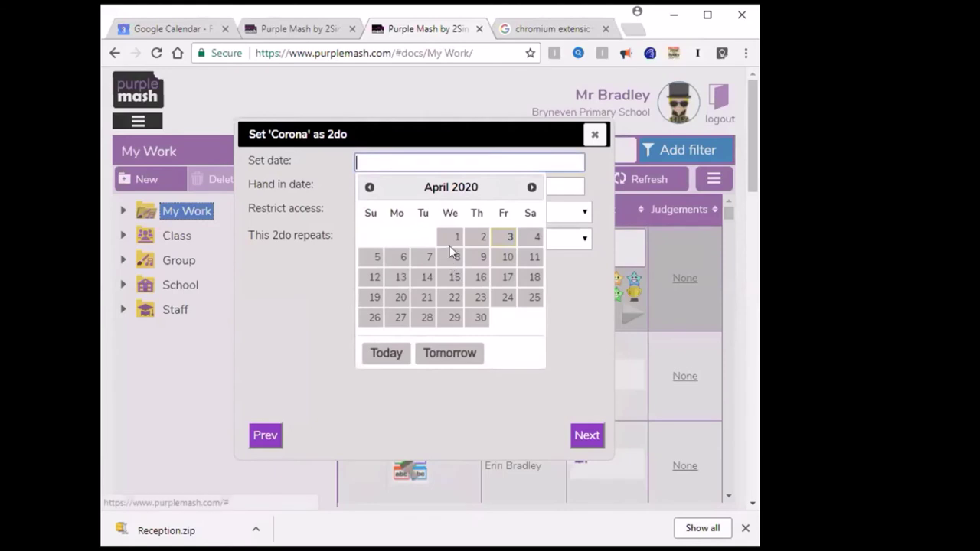
click(510, 239)
click(403, 186)
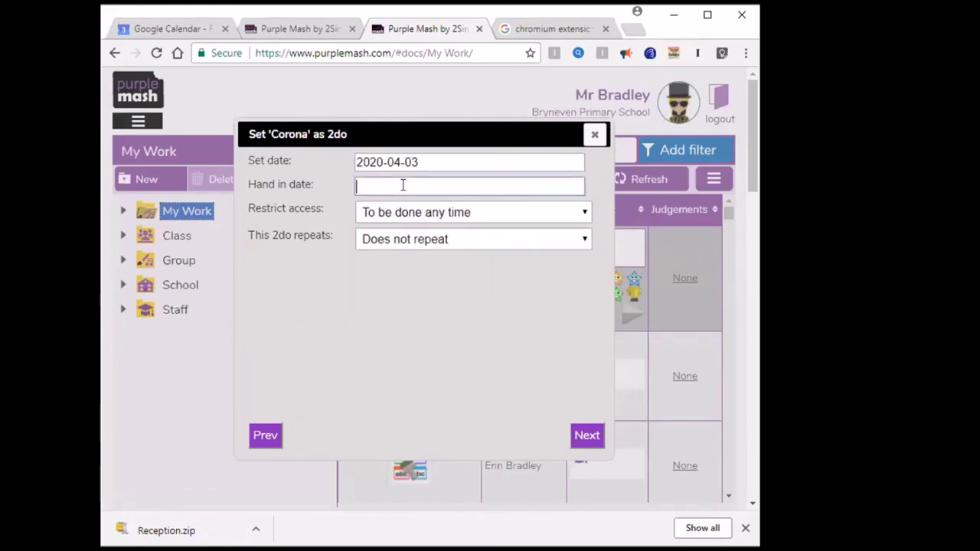
click(427, 282)
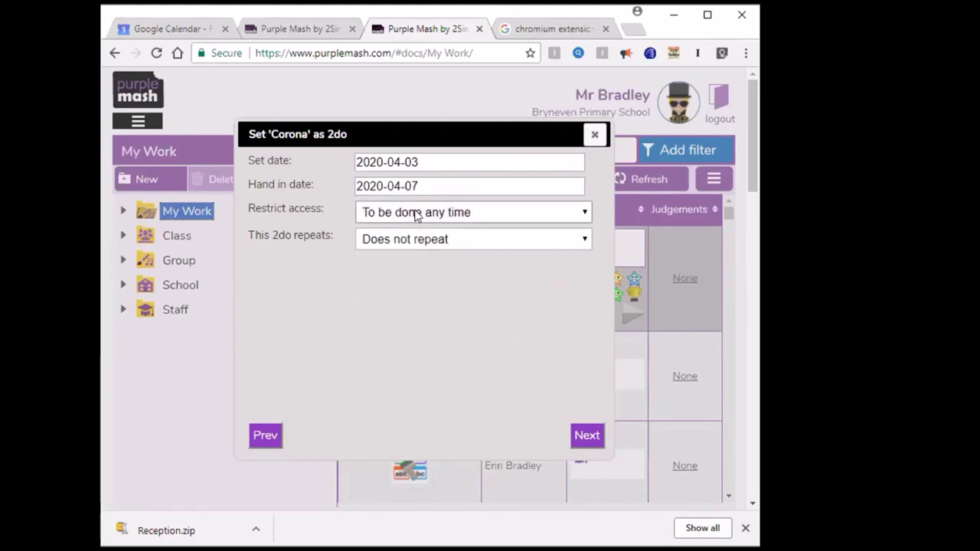
Allow the Corona 2do to be done any time, make it repeat weekly, and continue to class assignment
click(417, 216)
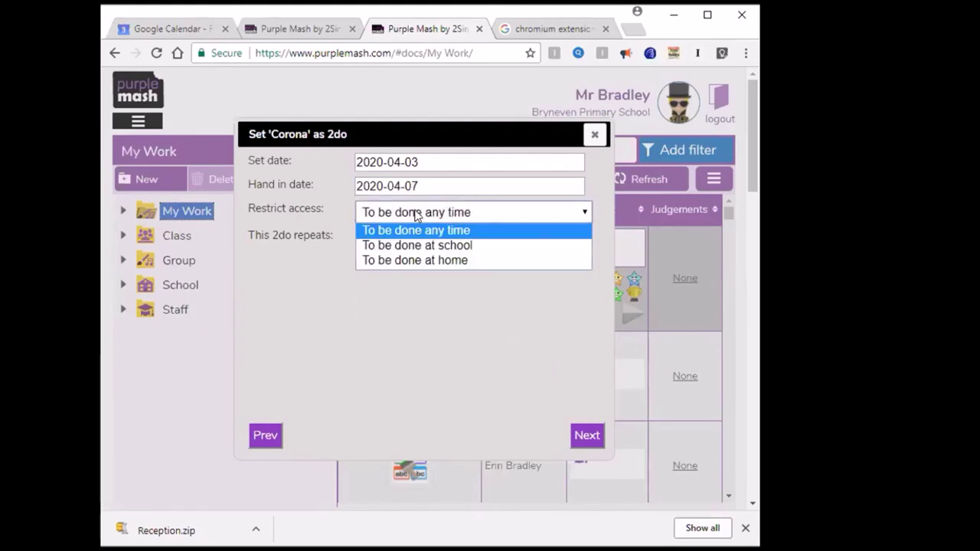
click(450, 230)
click(449, 240)
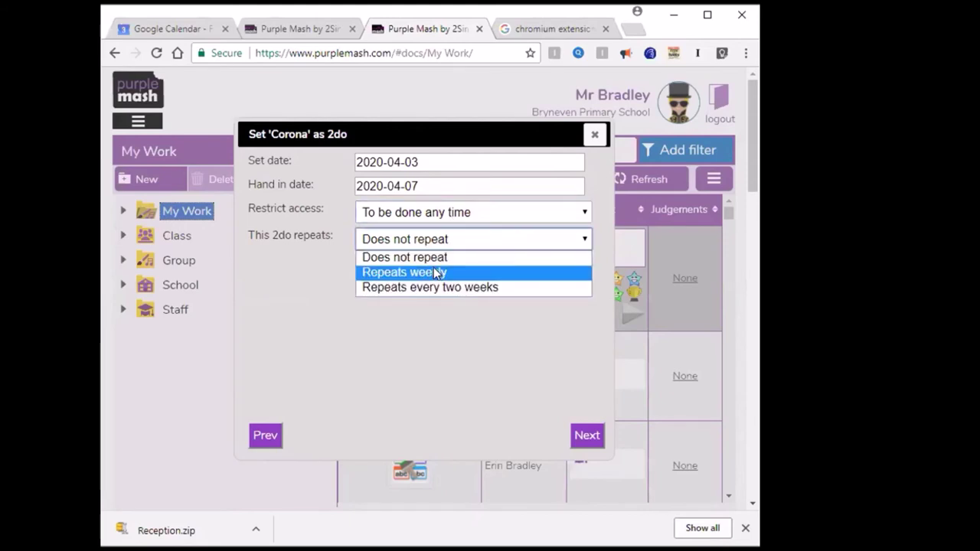
click(436, 273)
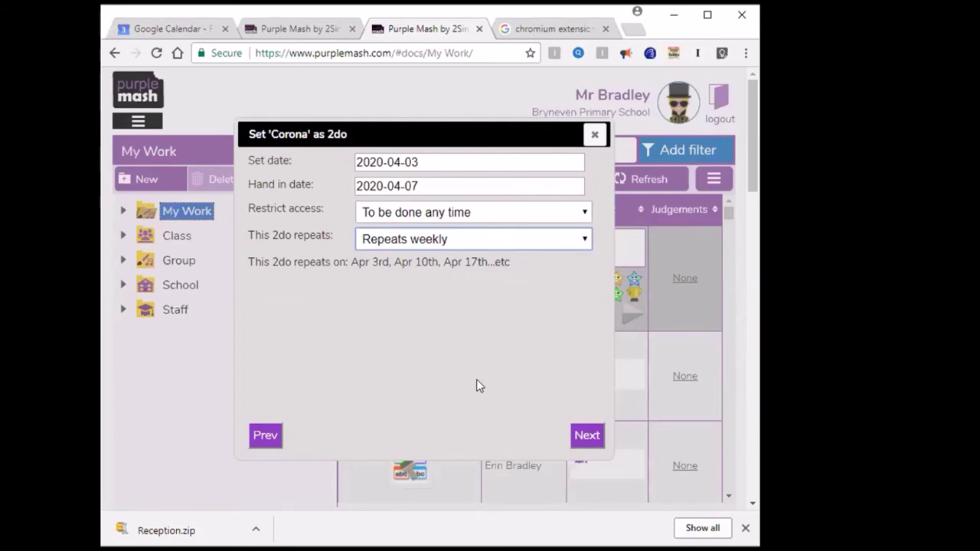
click(588, 435)
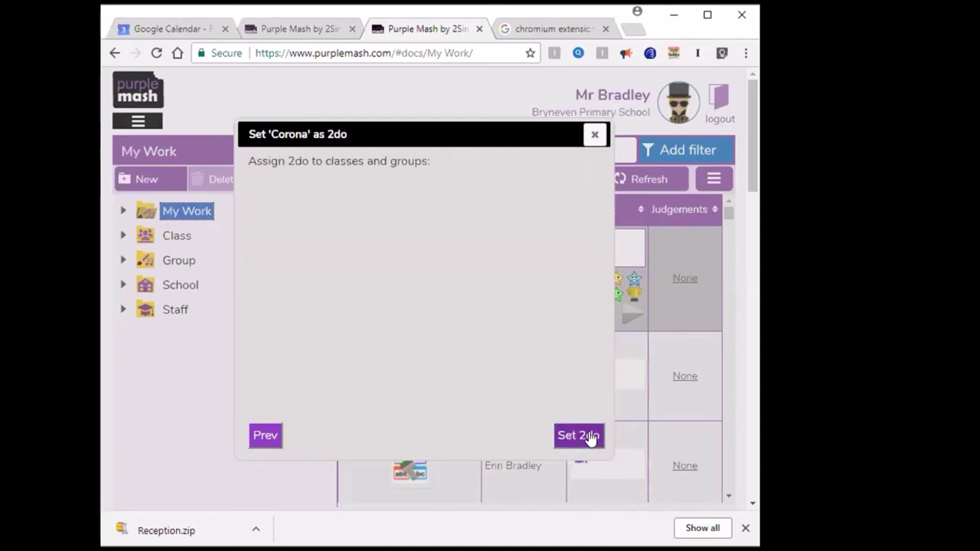
Show class 1D's pupils, select and deselect the first pupil, and close the Corona 2do without setting it
click(261, 192)
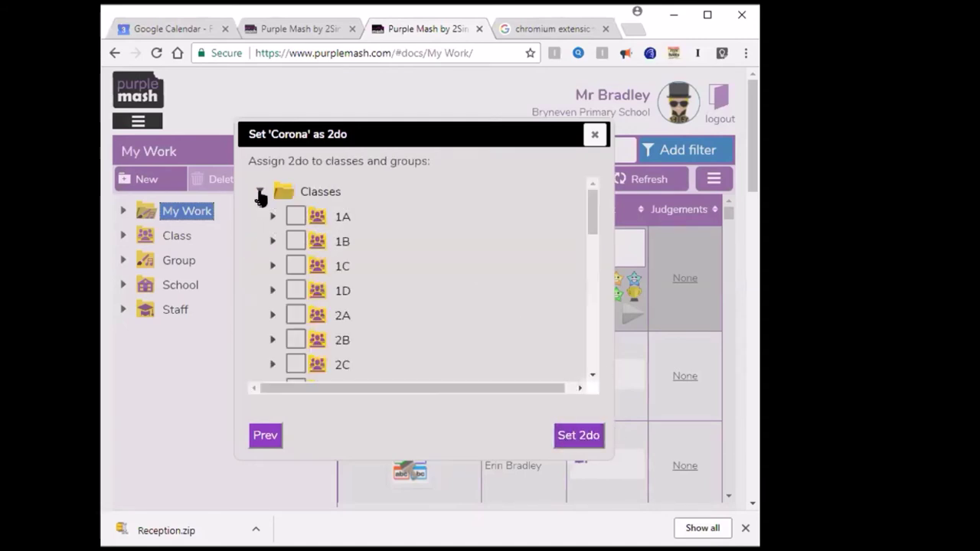
mouse_move(595, 215)
mouse_down()
mouse_move(596, 242)
mouse_move(596, 226)
mouse_up()
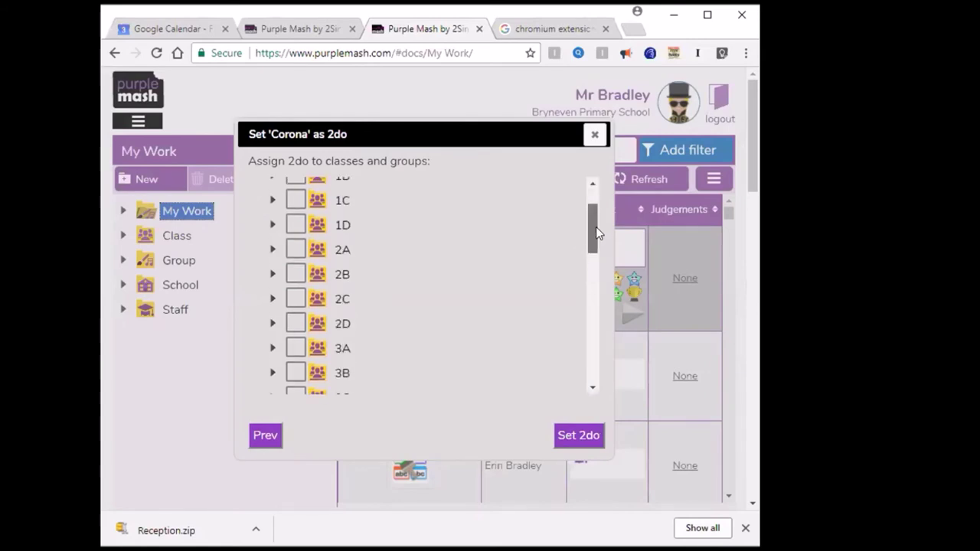
click(272, 232)
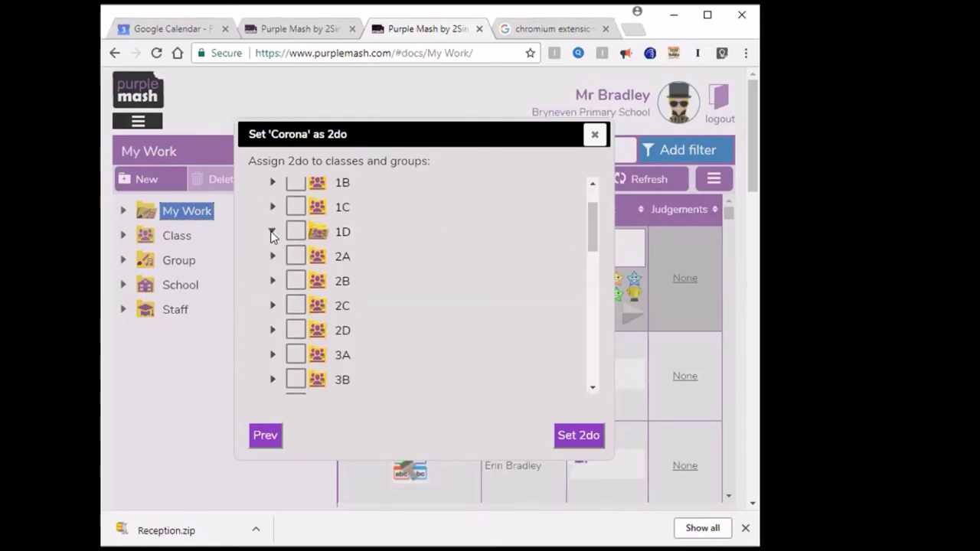
click(272, 232)
click(272, 232)
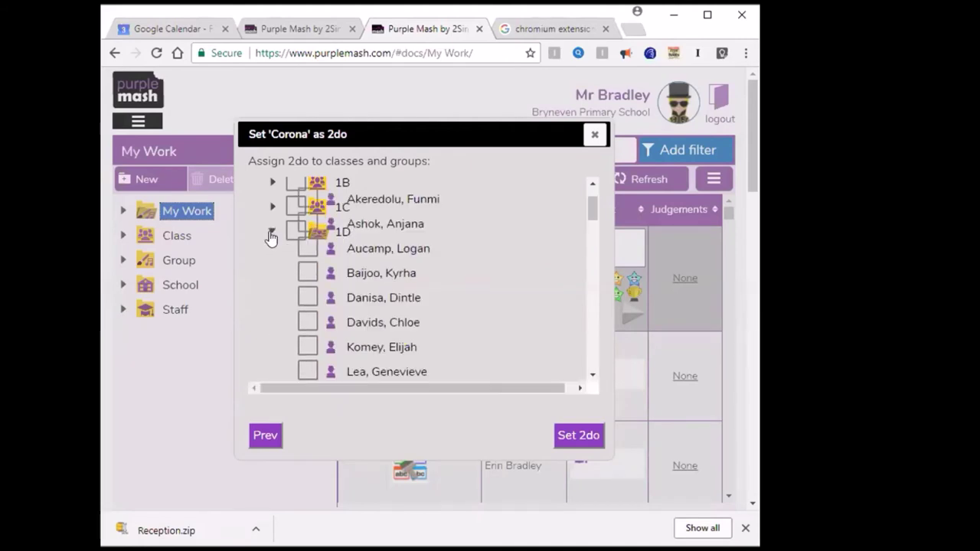
click(309, 259)
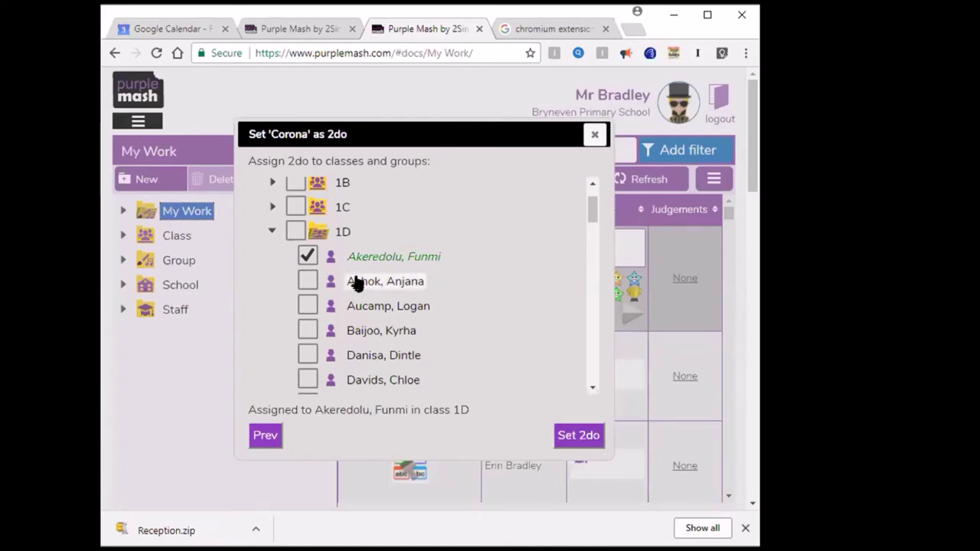
click(308, 256)
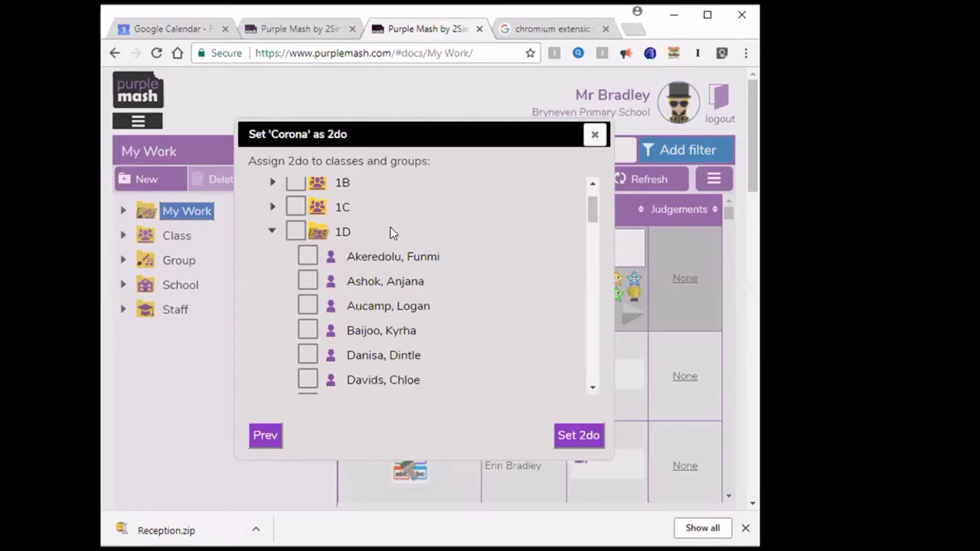
click(594, 137)
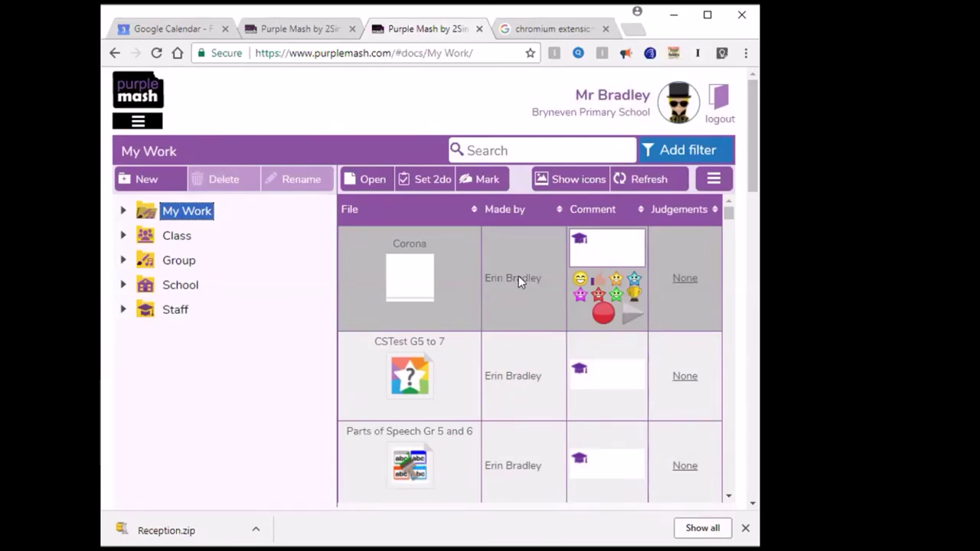
Go to the Teachers area's Purple Mash & CAPS resources and open the EHL - Grade 1 PDF
click(139, 121)
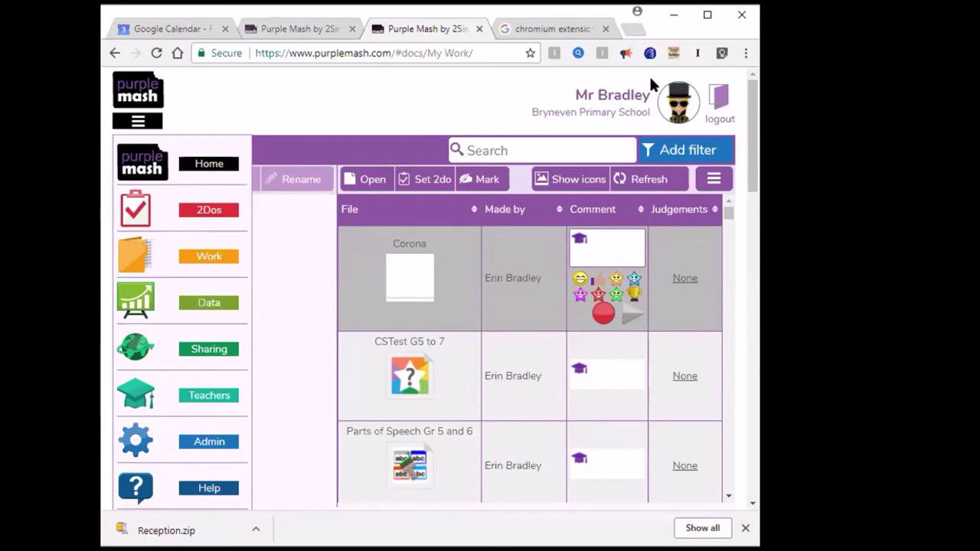
click(200, 396)
mouse_move(356, 262)
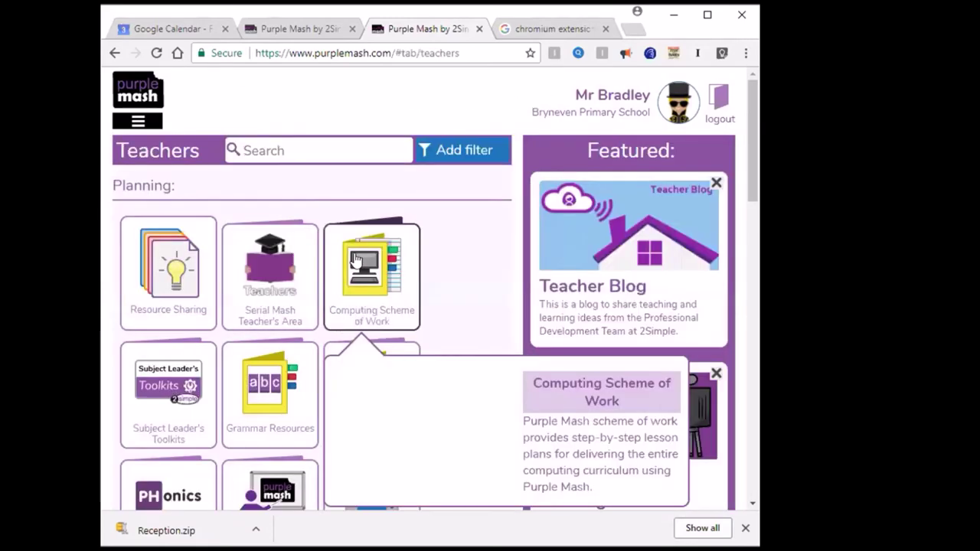
scroll(394, 262, down, 5)
mouse_move(153, 462)
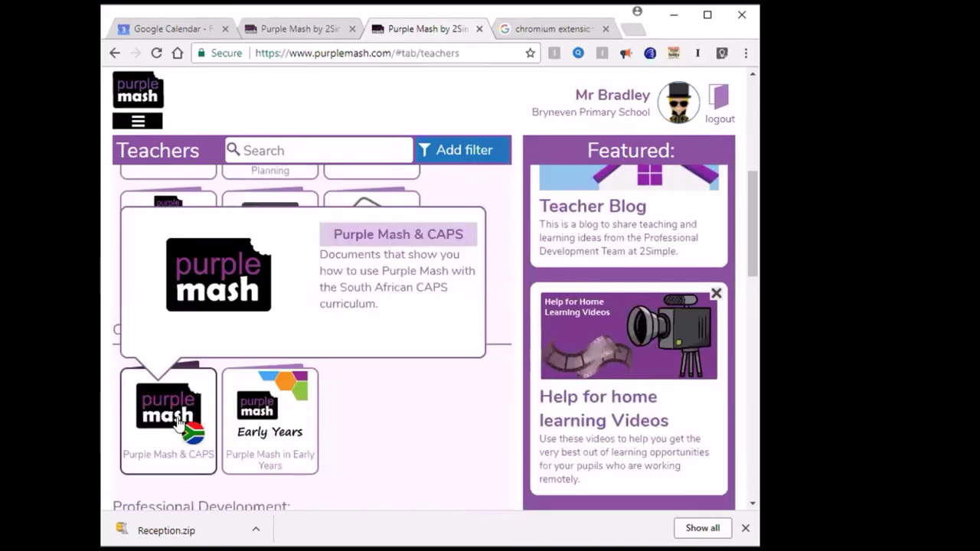
click(157, 445)
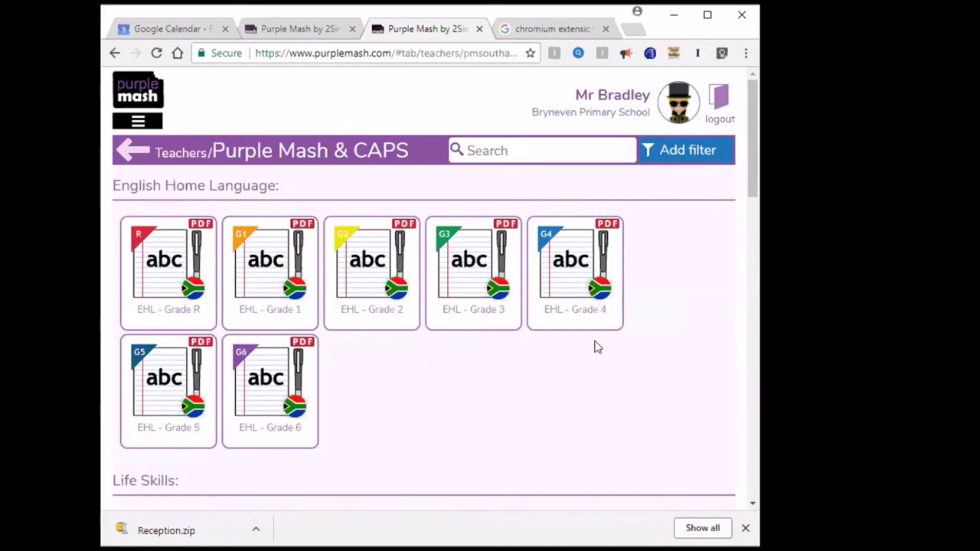
click(274, 264)
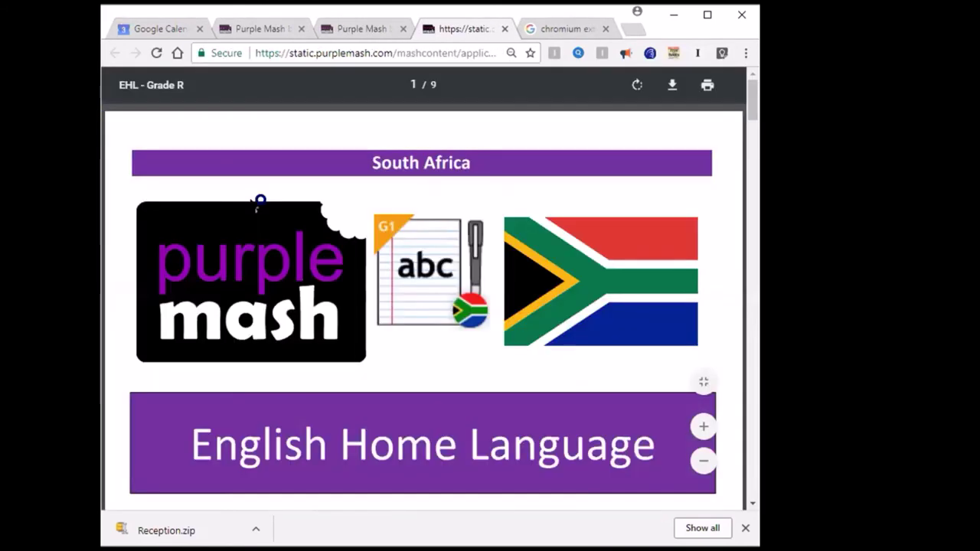
Examine the Listening and Speaking and Phonics sections of the Grade 1 English Home Language curriculum map
scroll(495, 315, down, 10)
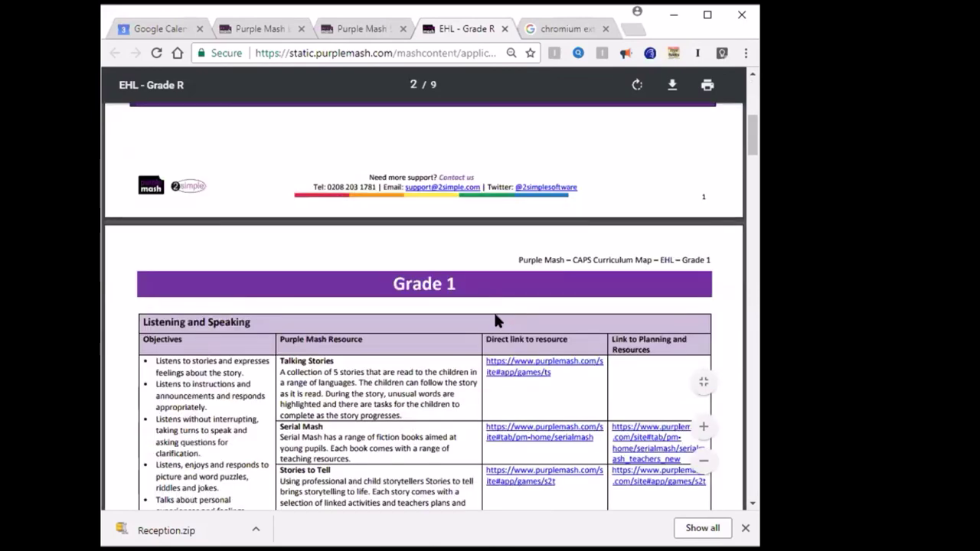
scroll(495, 317, down, 5)
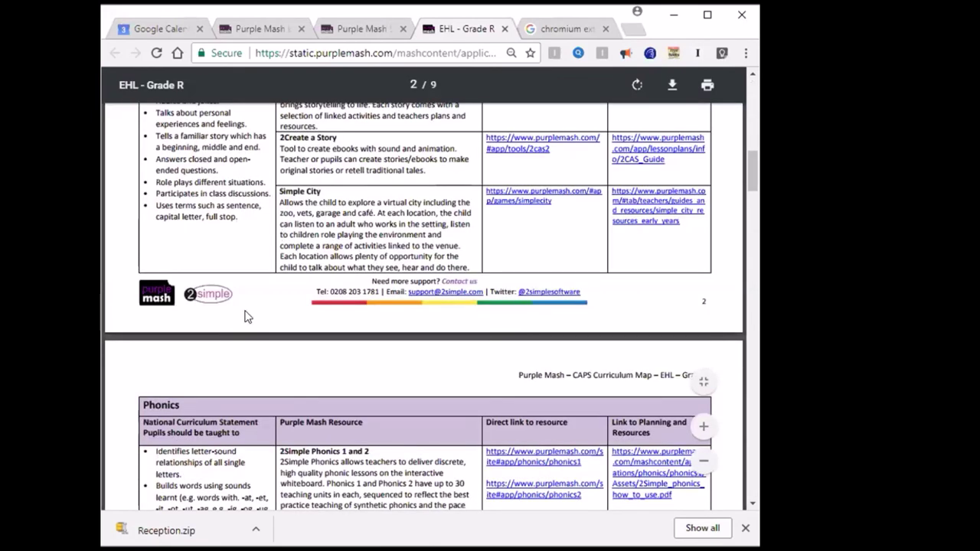
scroll(289, 376, down, 2)
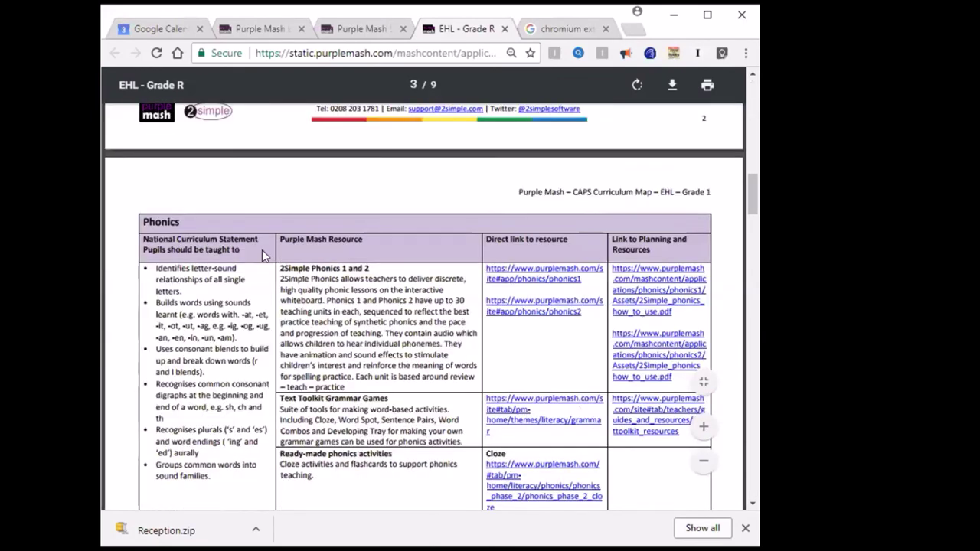
scroll(253, 238, down, 2)
scroll(270, 180, up, 5)
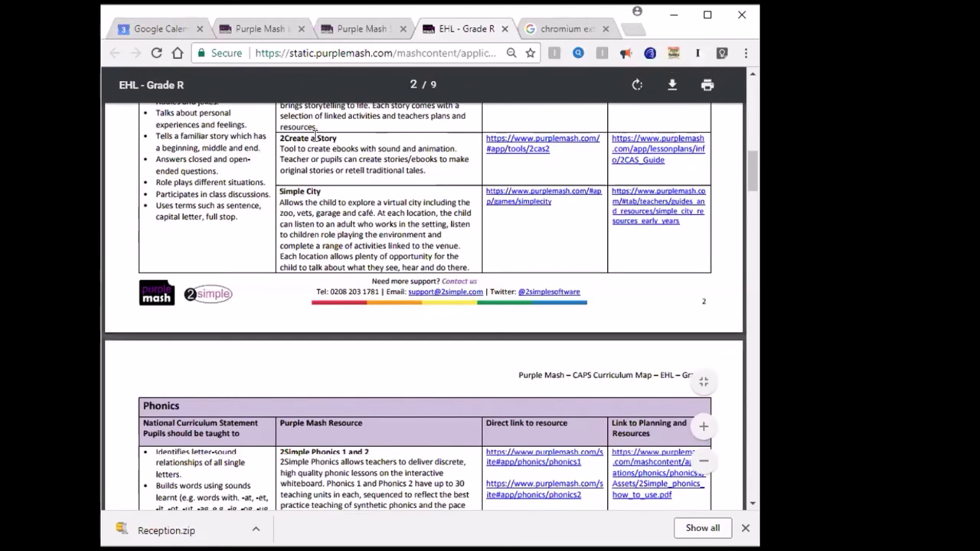
drag(206, 177, 208, 185)
click(212, 192)
scroll(293, 230, up, 5)
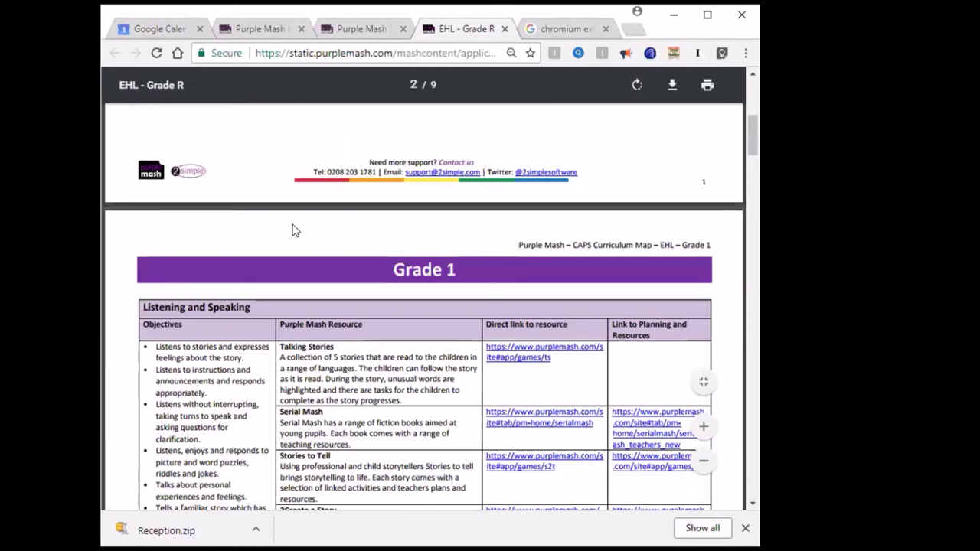
scroll(311, 261, up, 1)
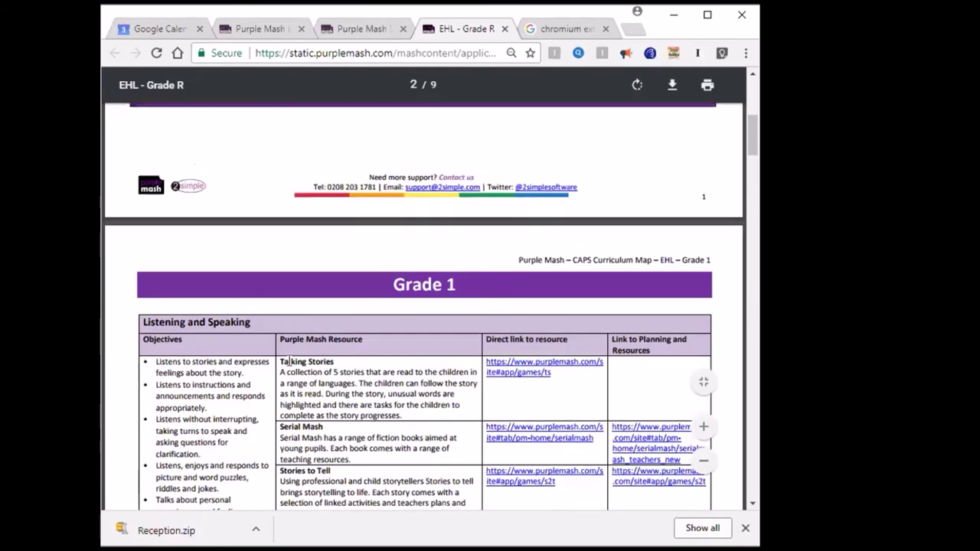
Highlight the Talking Stories description, the listening objectives and the 'Direct link to resource' heading in the Listening and Speaking table
drag(280, 361, 397, 416)
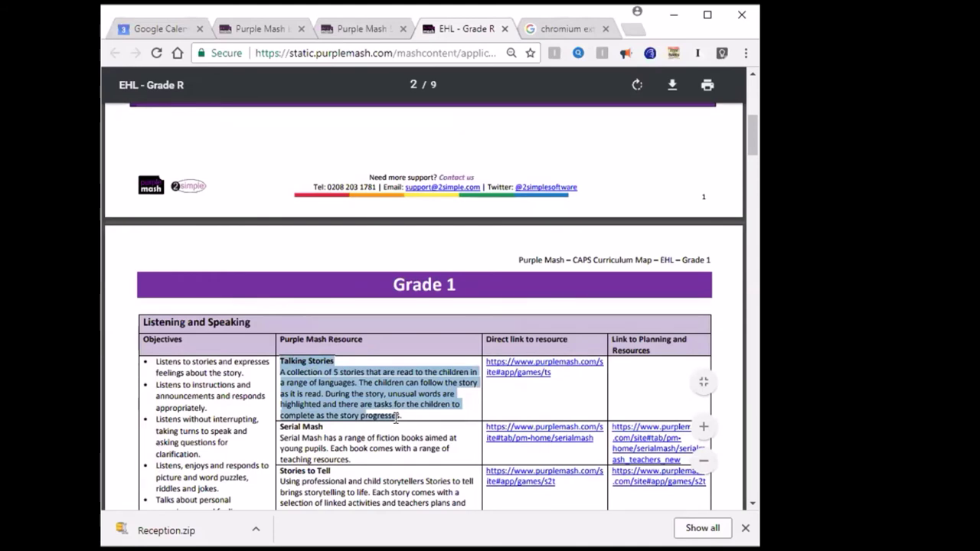
drag(396, 416, 402, 417)
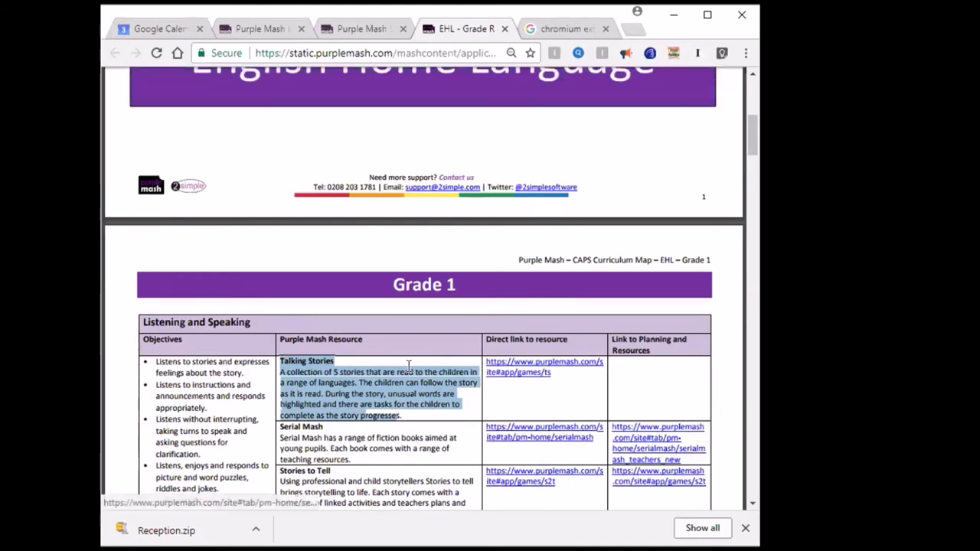
drag(157, 361, 232, 465)
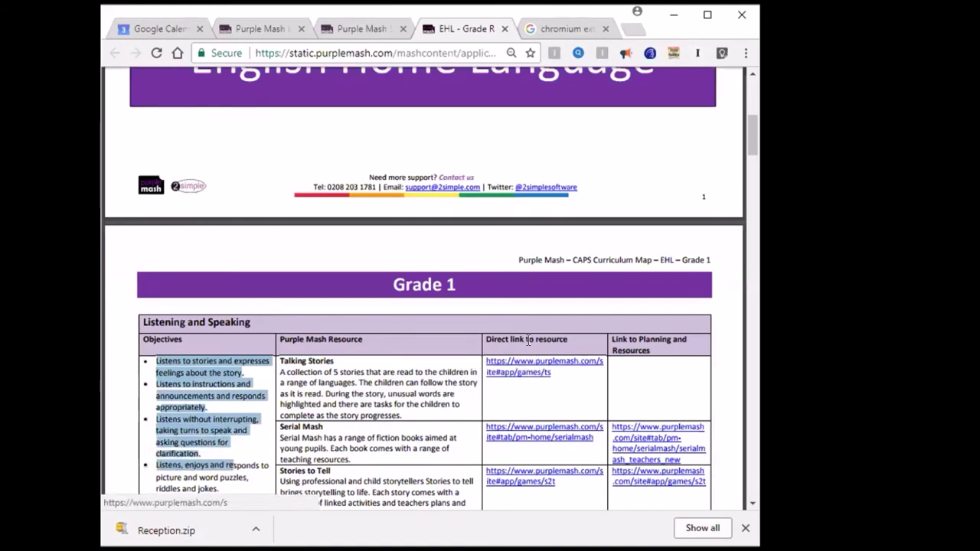
click(496, 338)
triple_click(496, 338)
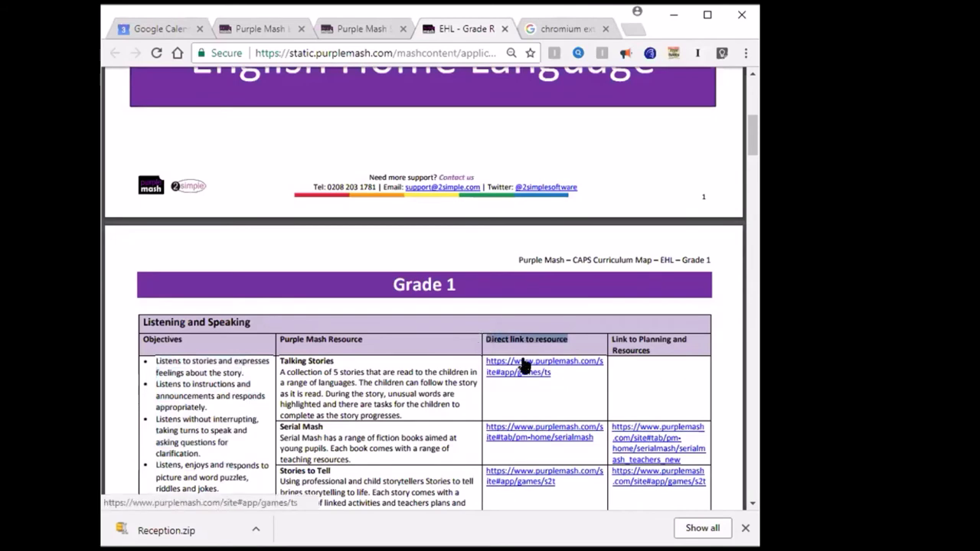
drag(157, 361, 267, 361)
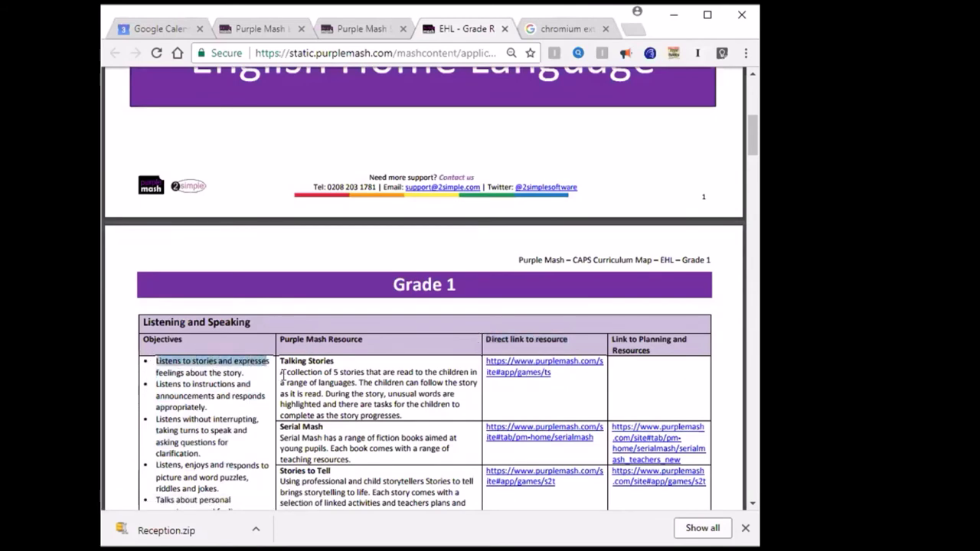
Open Talking Stories from its direct link, enable Adobe Flash Player, view the story choices and exit the activity
key(ctrl+plus)
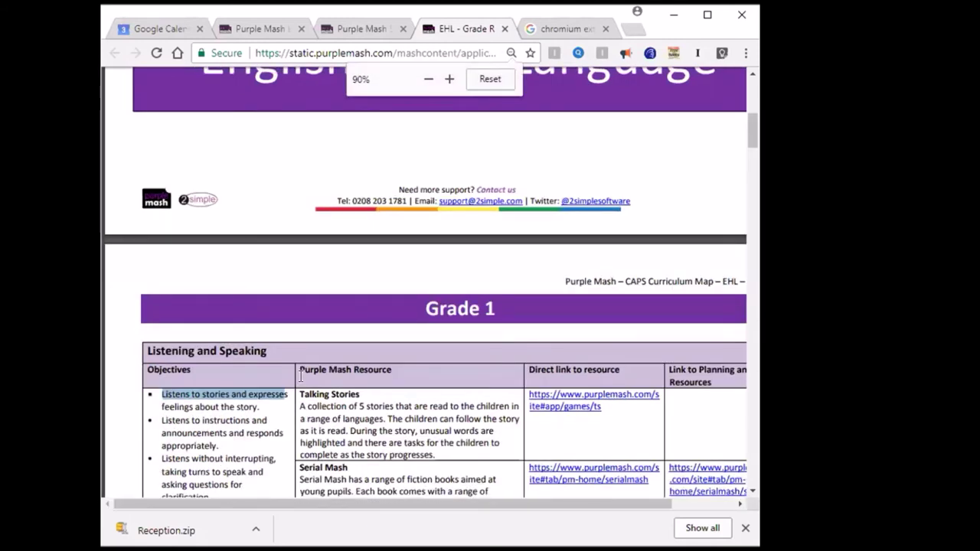
click(586, 402)
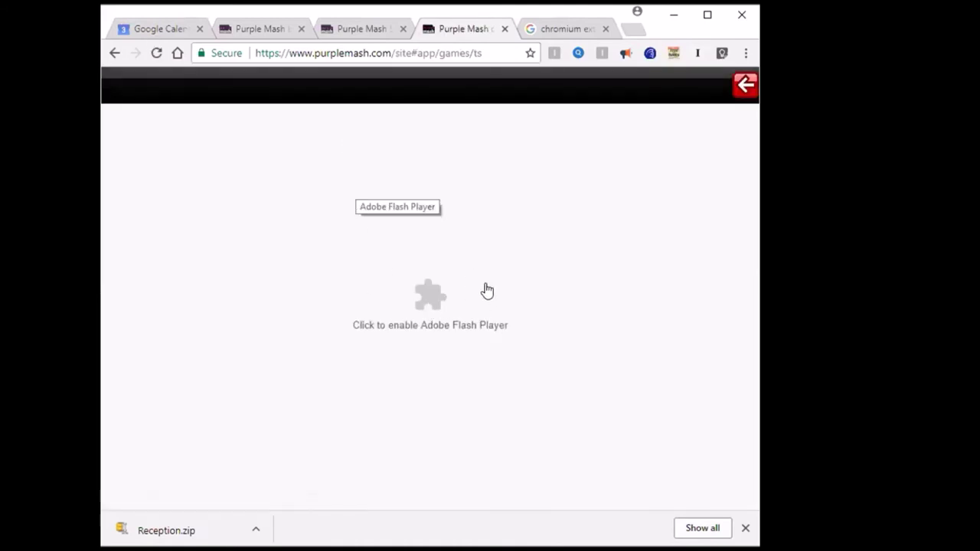
click(431, 300)
click(334, 131)
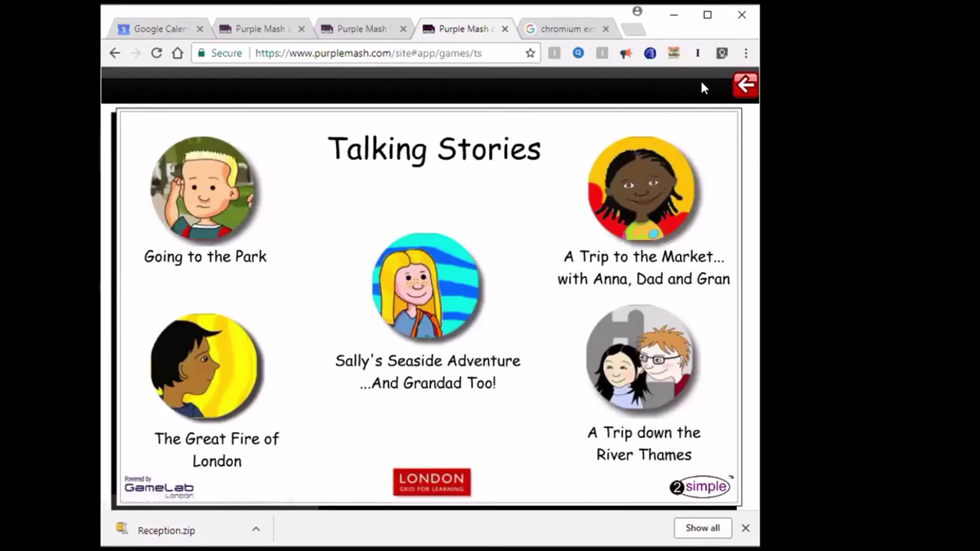
click(744, 87)
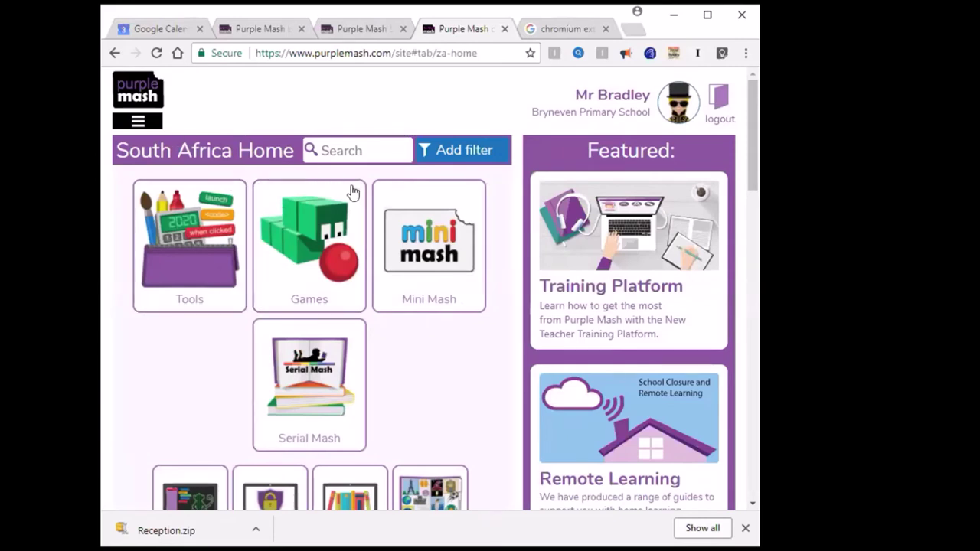
Go to the Work area and expand the My Work folder to list its saved files
click(138, 120)
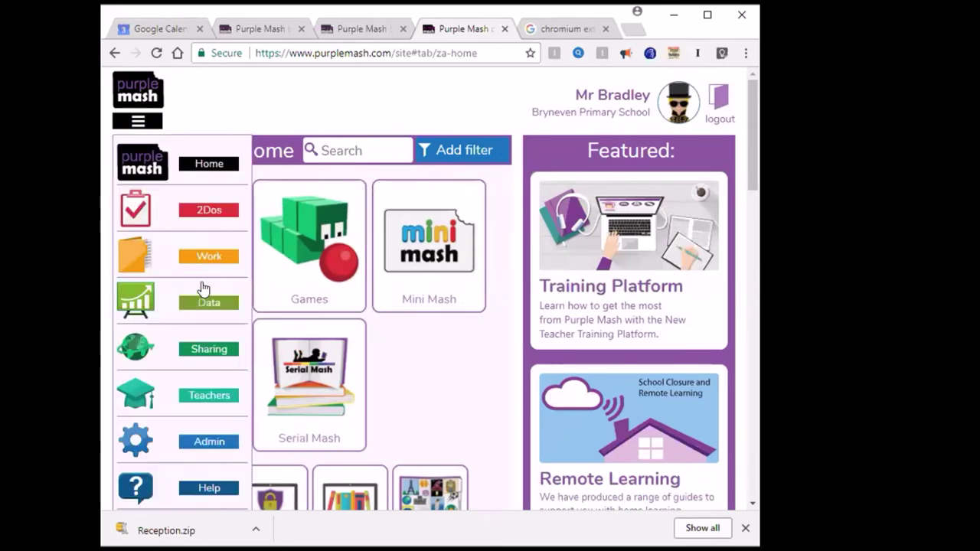
click(208, 265)
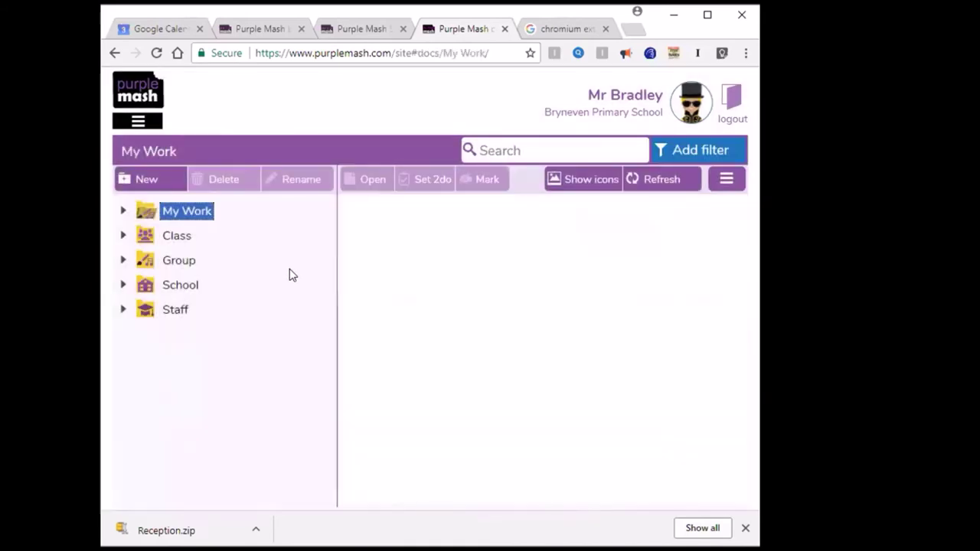
click(122, 211)
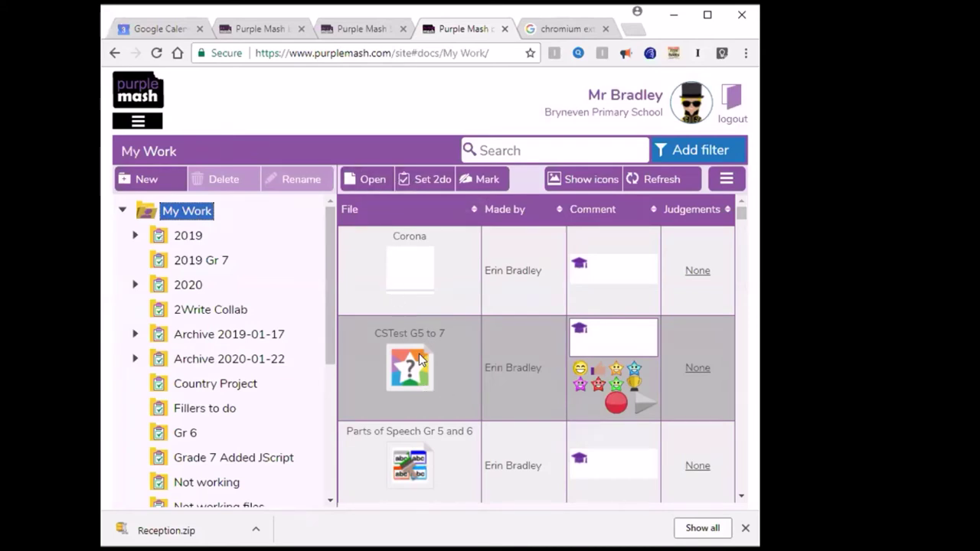
Start setting 'CSTest G5 to 7' as a 2do and open the recorder for its audio instructions
click(424, 183)
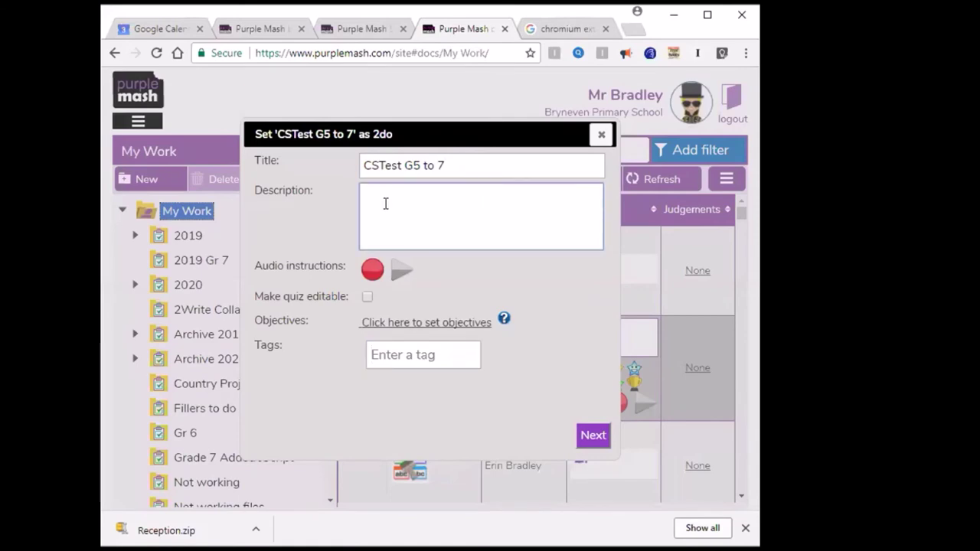
click(373, 269)
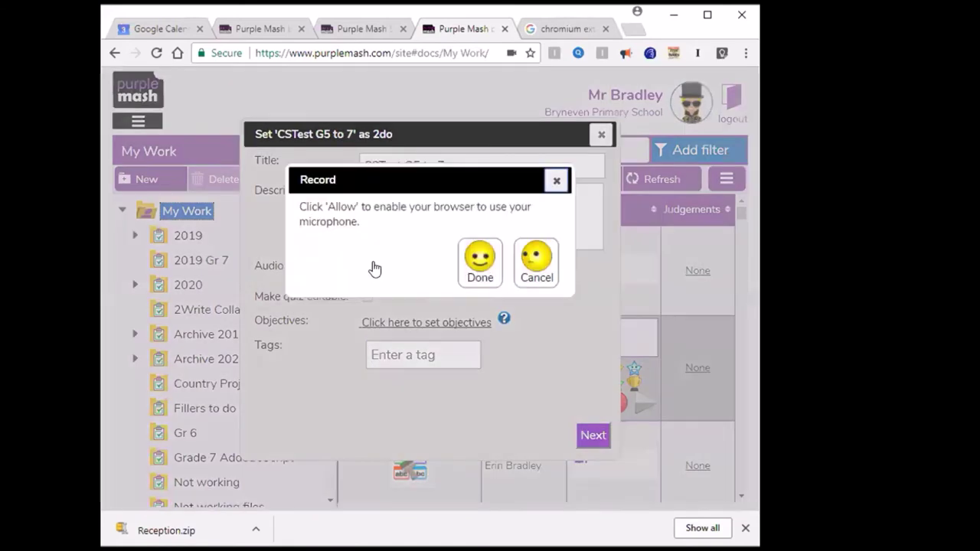
click(534, 354)
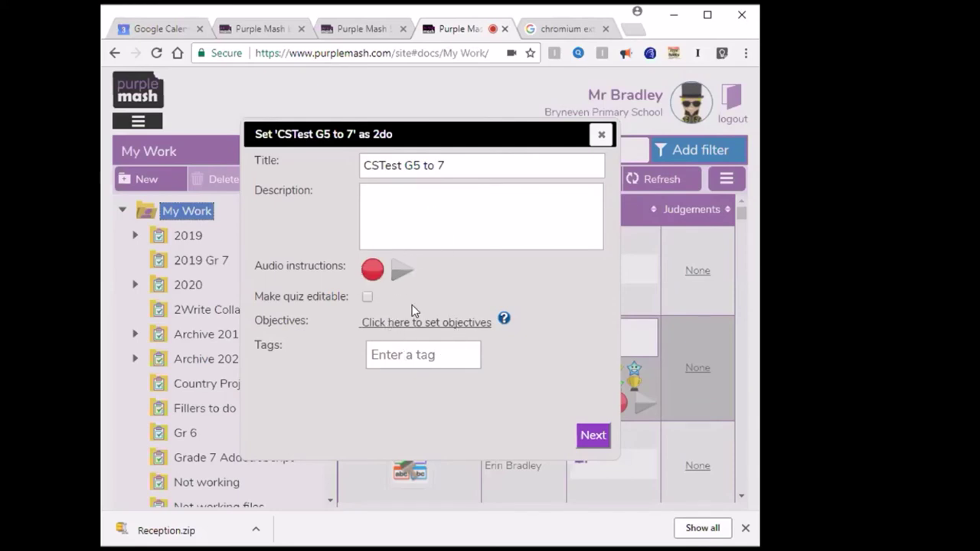
Enter 'dddd' as the 2do's description and continue to the date settings
click(593, 435)
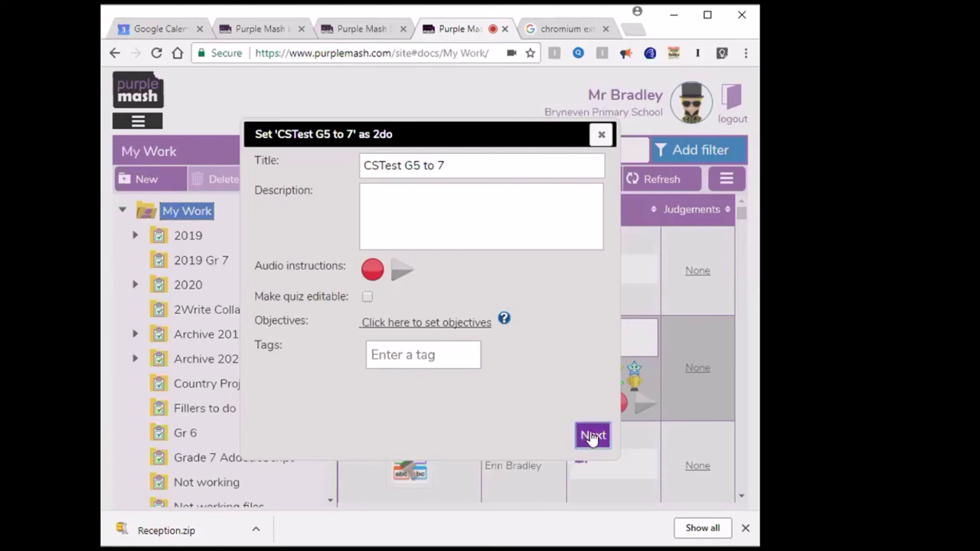
click(394, 224)
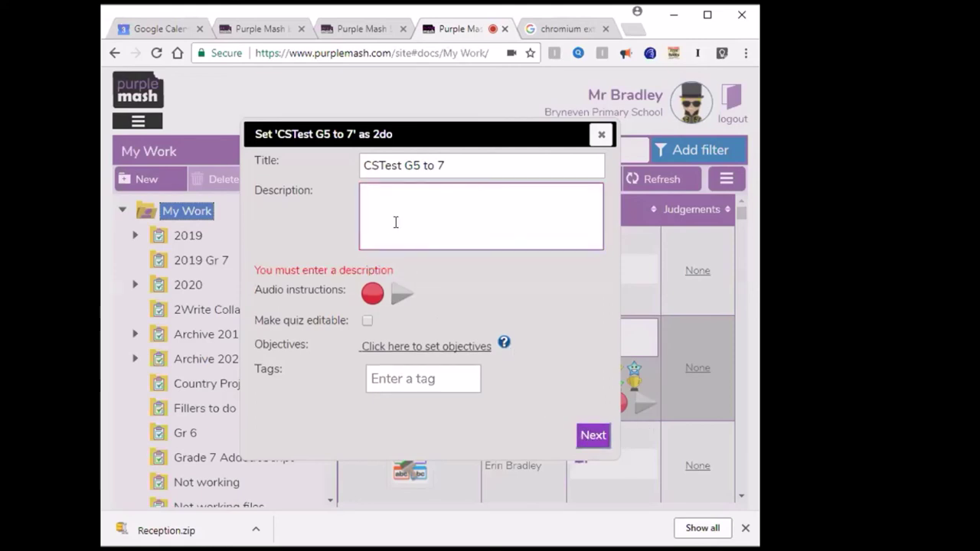
text(dddd)
click(592, 435)
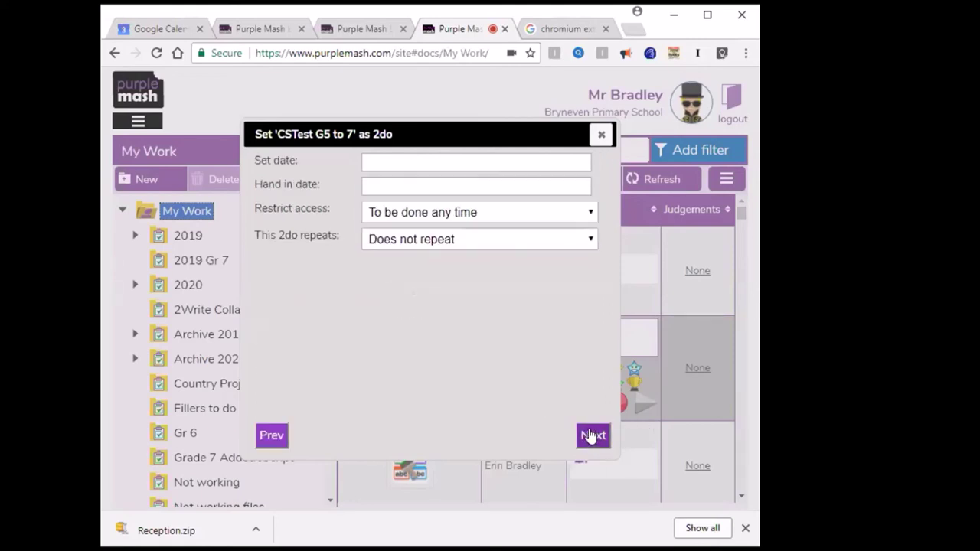
Set the 2do's set date to 2020-04-03 and its hand in date to 2020-04-17
click(403, 161)
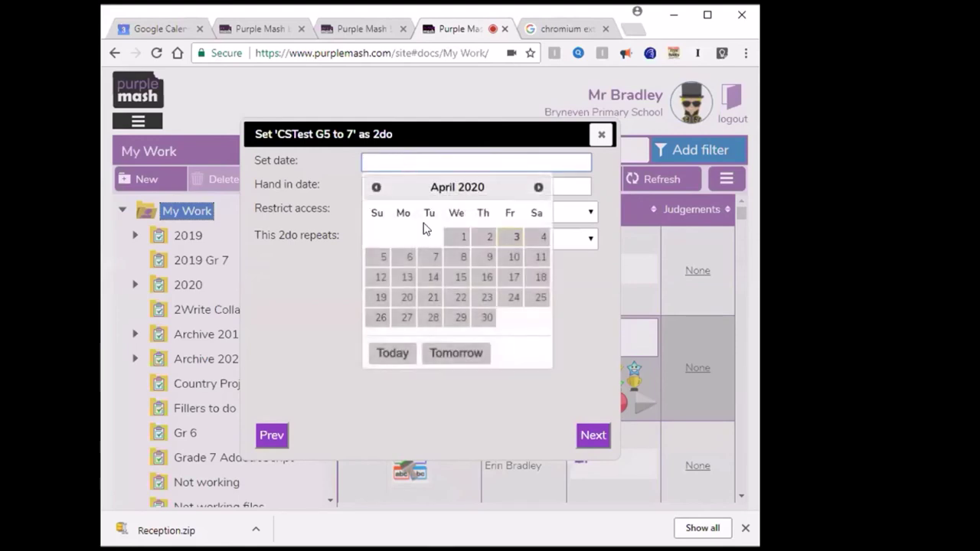
click(434, 277)
click(401, 187)
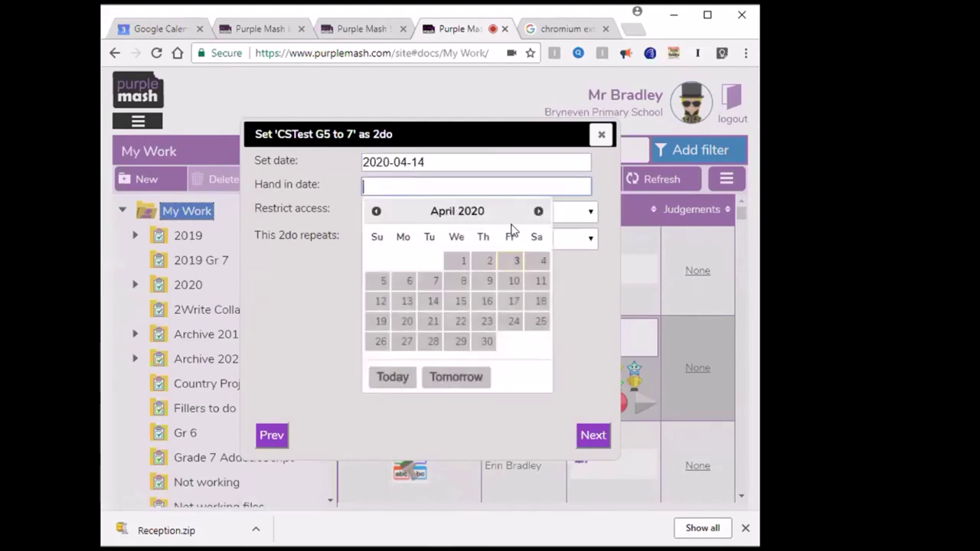
click(514, 309)
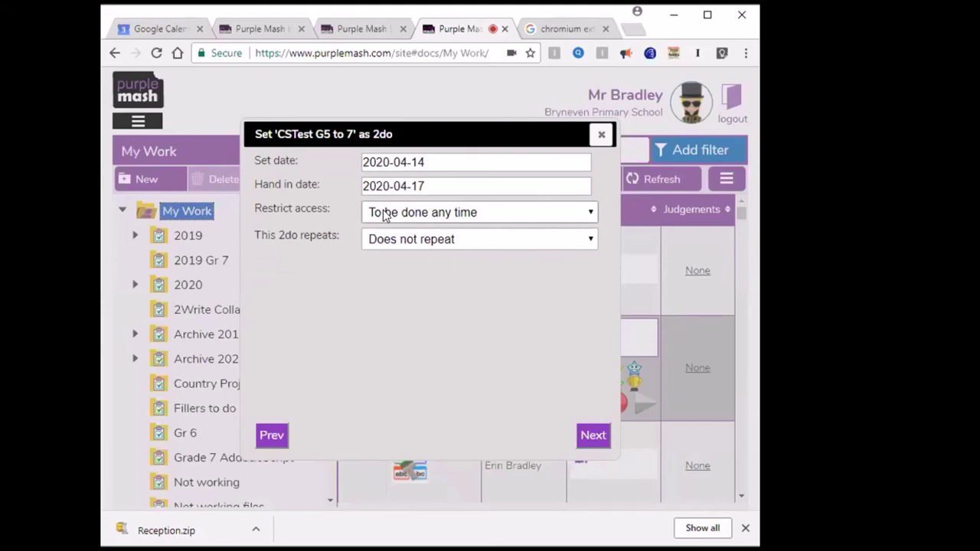
click(438, 161)
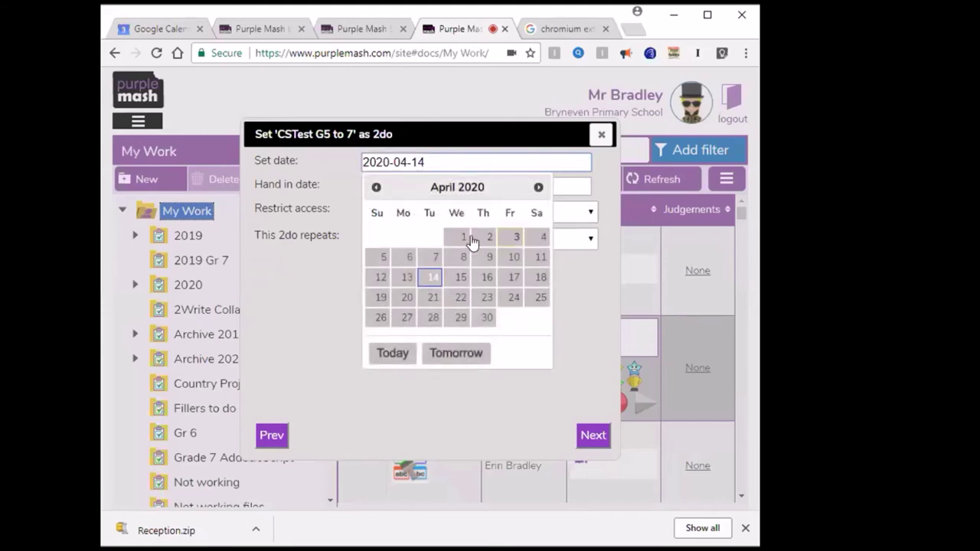
click(508, 240)
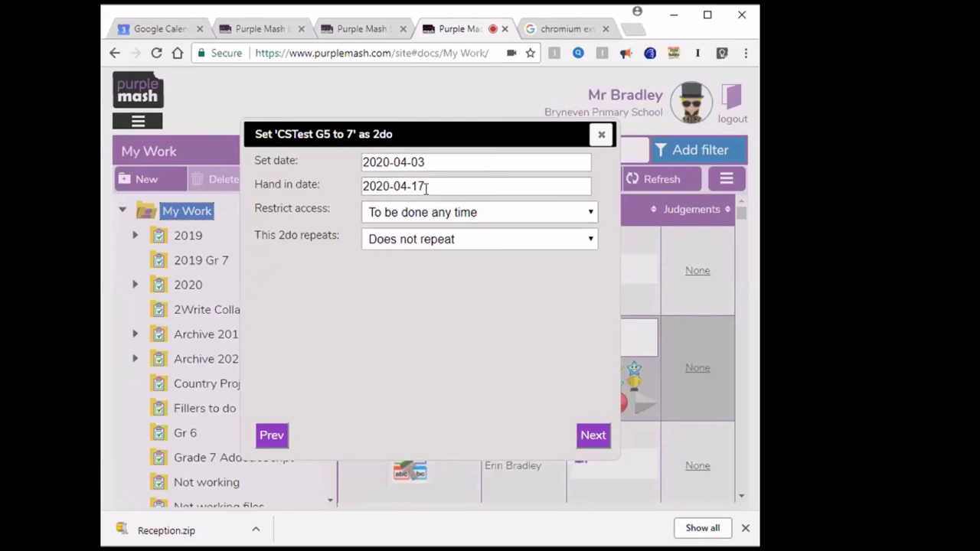
Examine the Restrict access choices, keep 'To be done any time', and continue to the class and group assignment
click(420, 215)
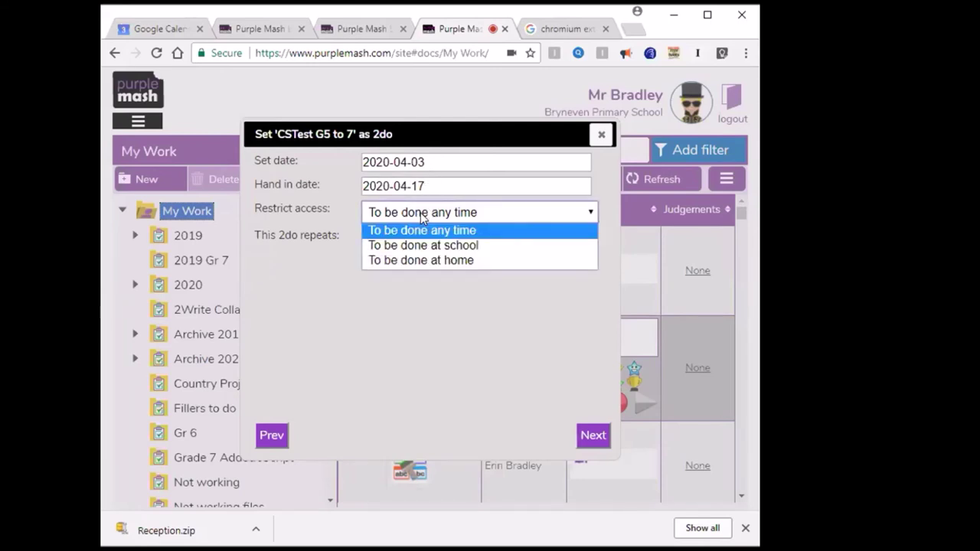
click(422, 217)
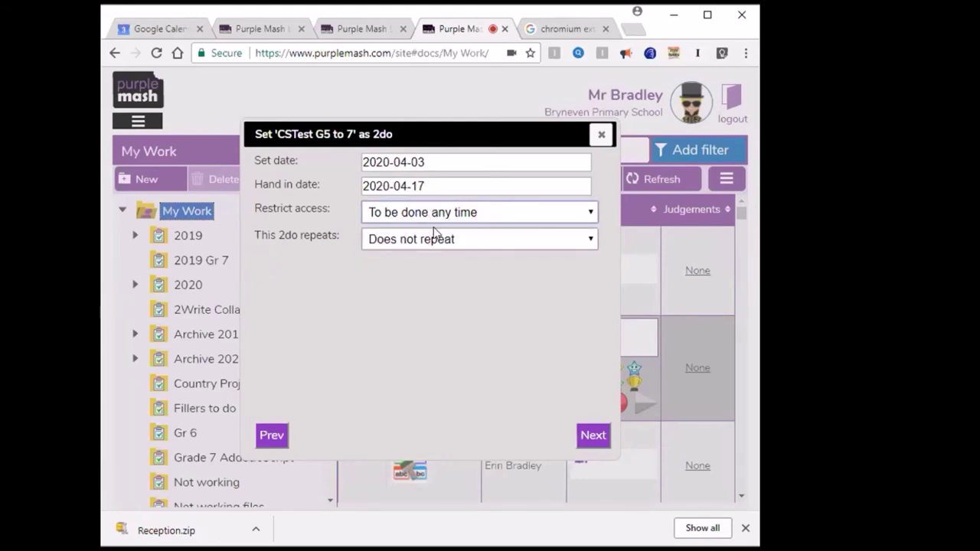
click(433, 215)
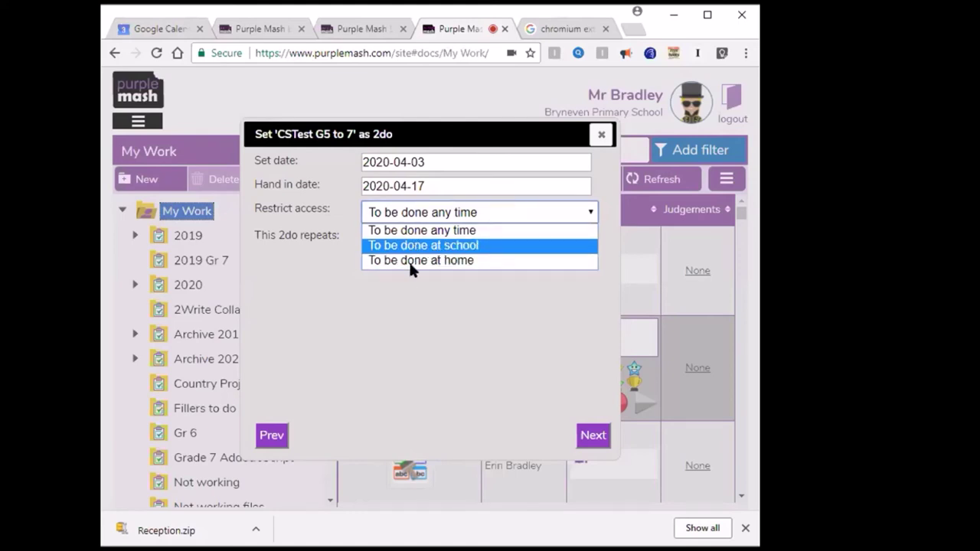
click(445, 282)
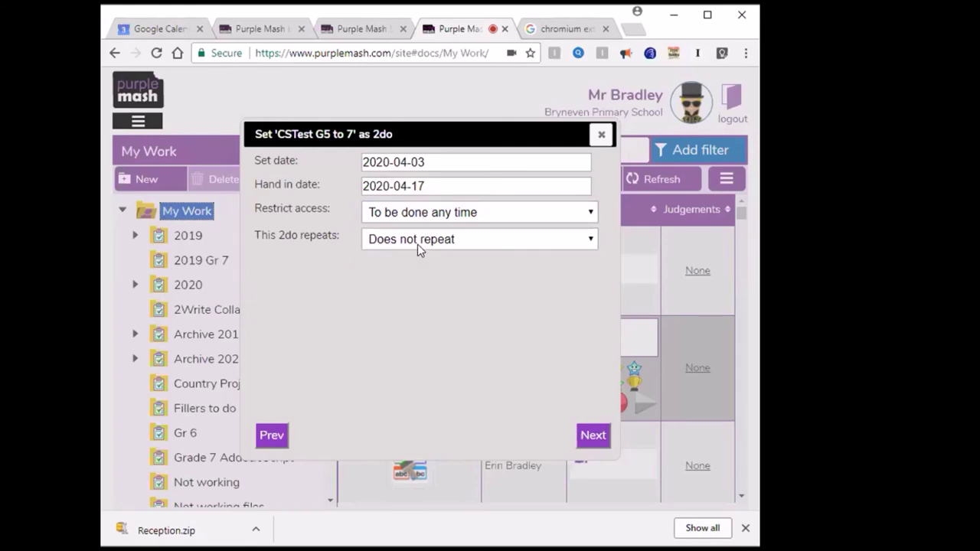
click(587, 437)
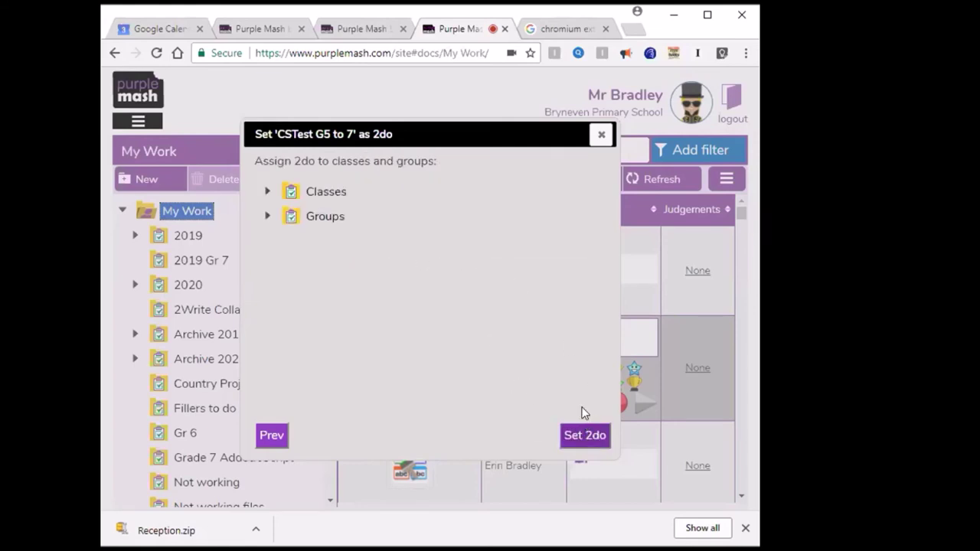
Tick classes 1A, 1B, 1C and 1D for the 2do, and close the setup without setting it
click(268, 192)
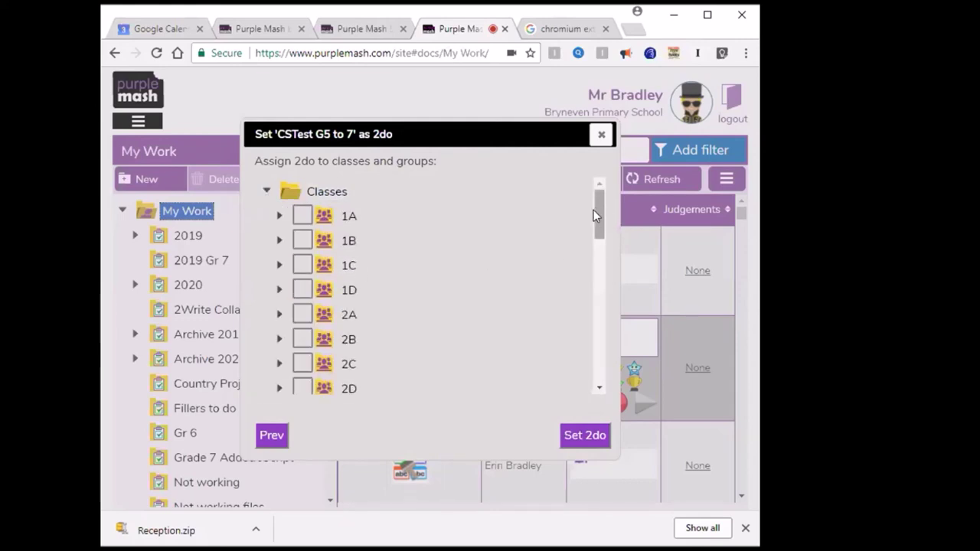
click(304, 290)
click(303, 265)
click(302, 241)
click(303, 216)
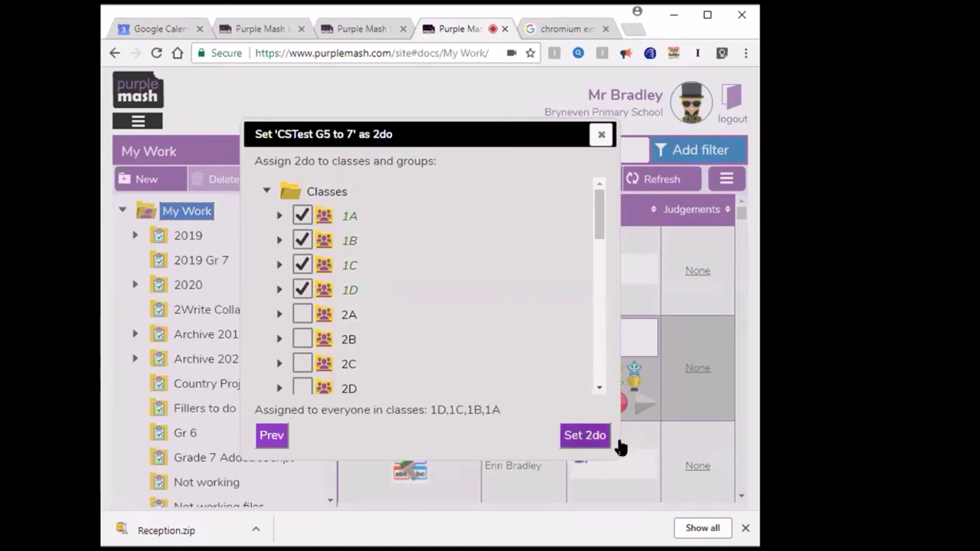
click(602, 134)
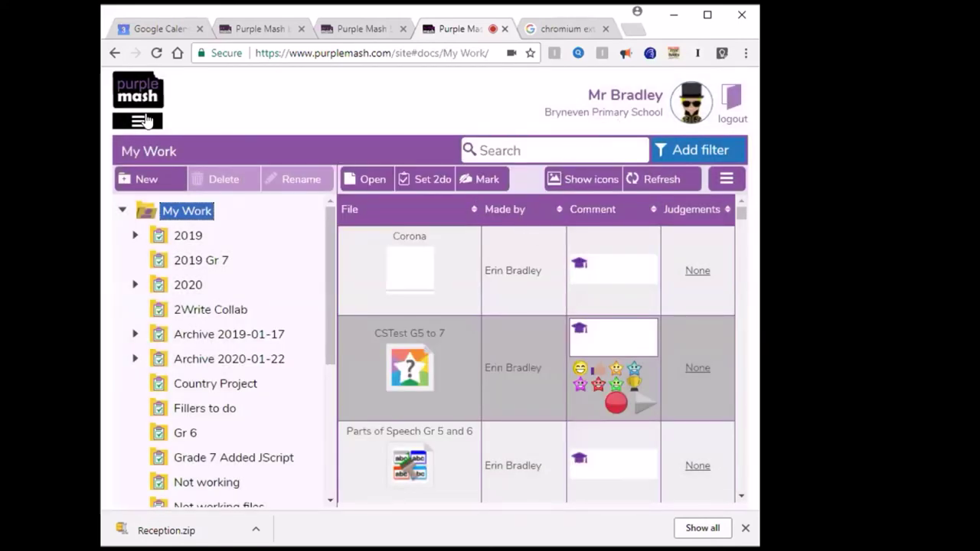
click(142, 108)
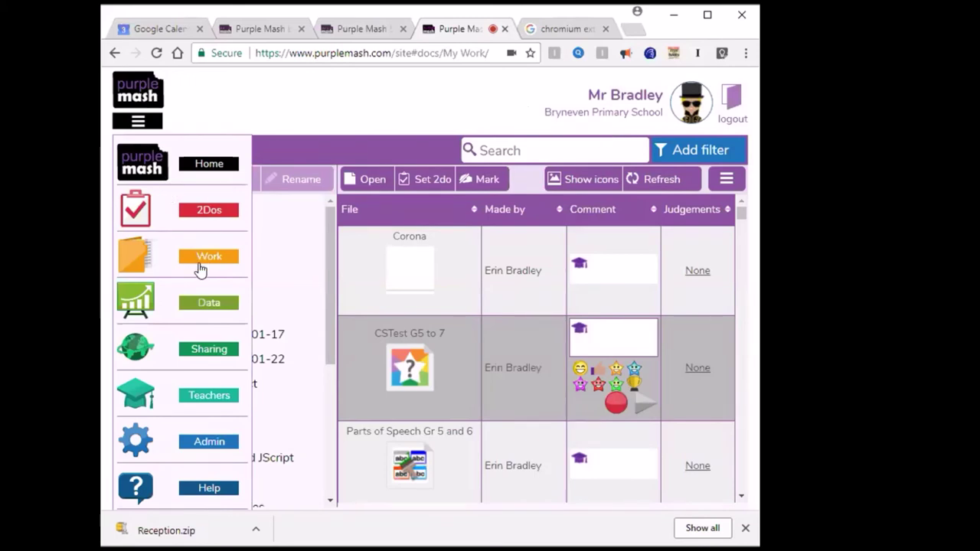
click(208, 442)
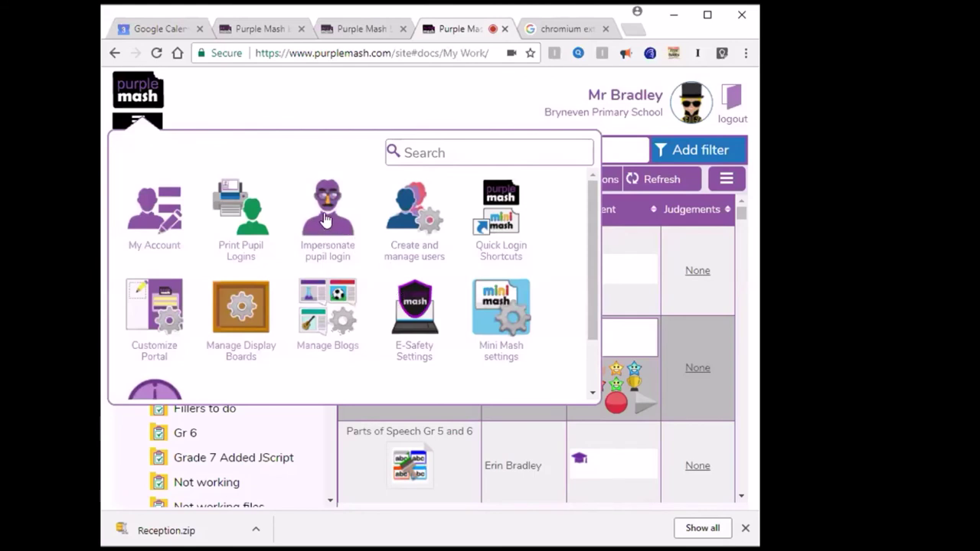
click(325, 221)
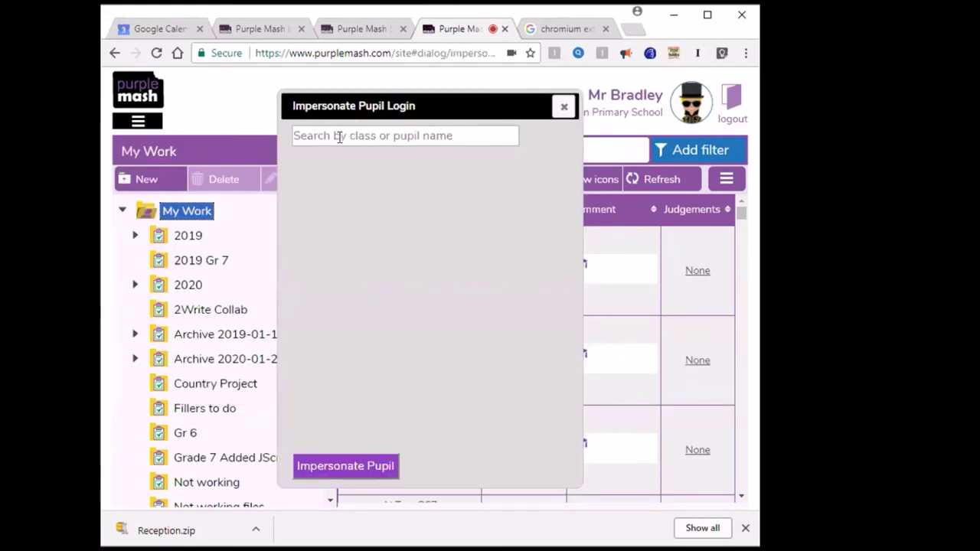
click(564, 106)
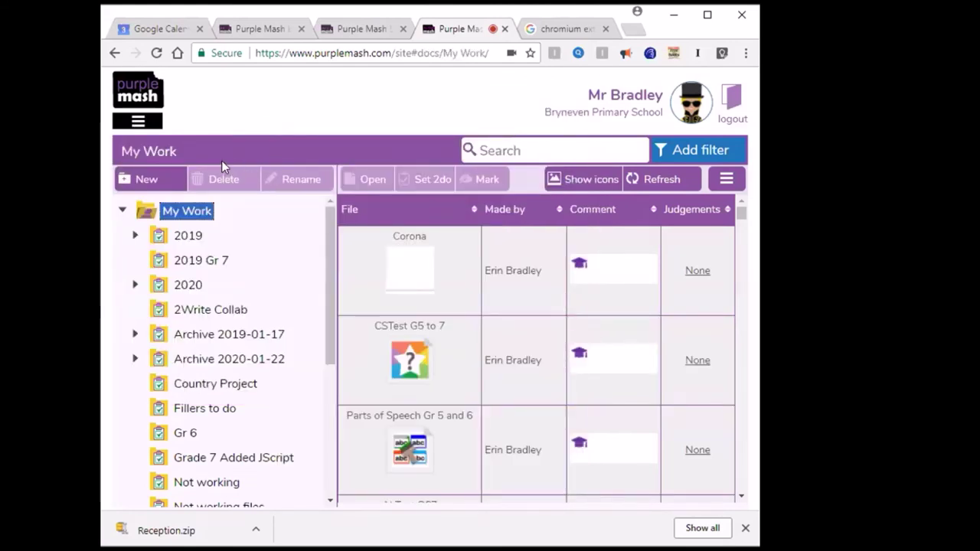
Open Impersonate pupil login from the Admin area
click(138, 121)
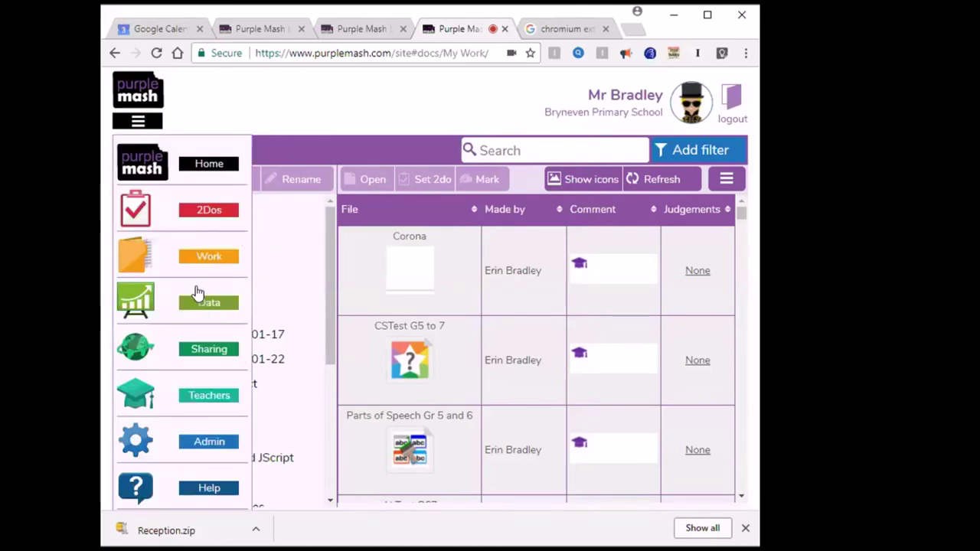
click(139, 115)
click(139, 116)
click(201, 448)
click(331, 230)
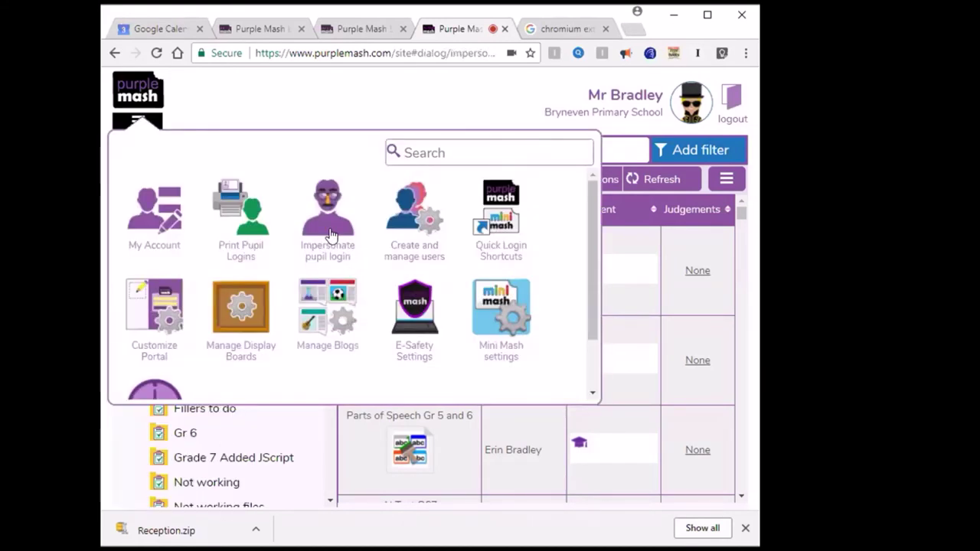
Search for a class 1D pupil by part of their name, select that pupil and impersonate their login
click(316, 135)
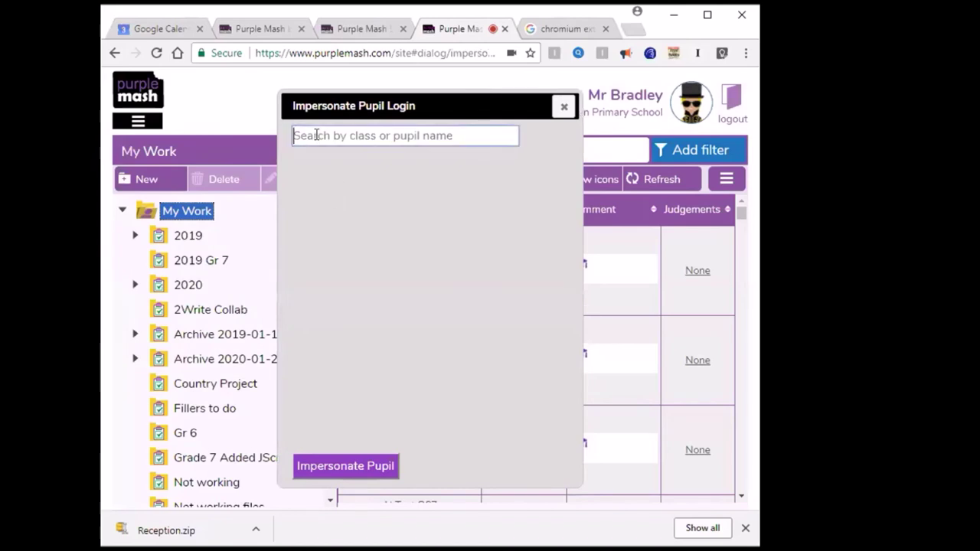
text(1D)
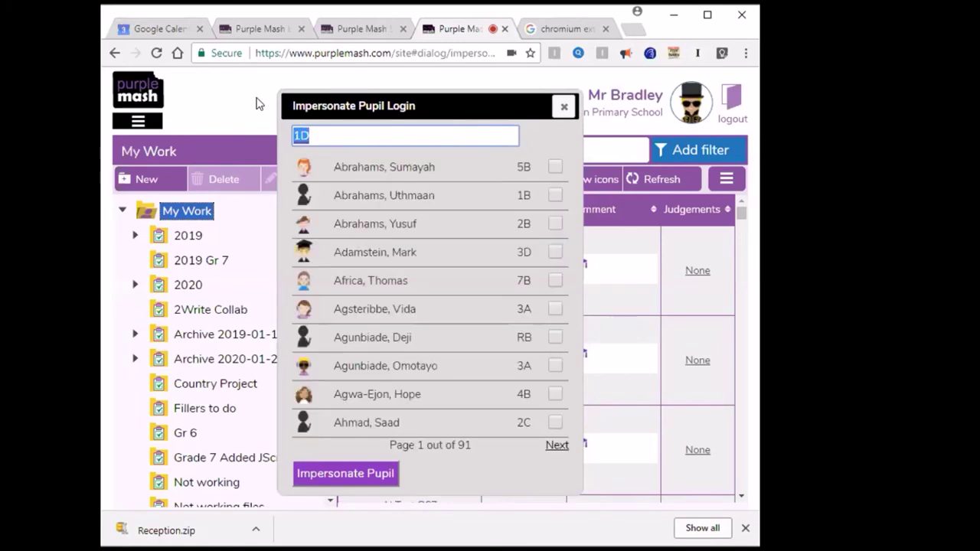
text(Fam)
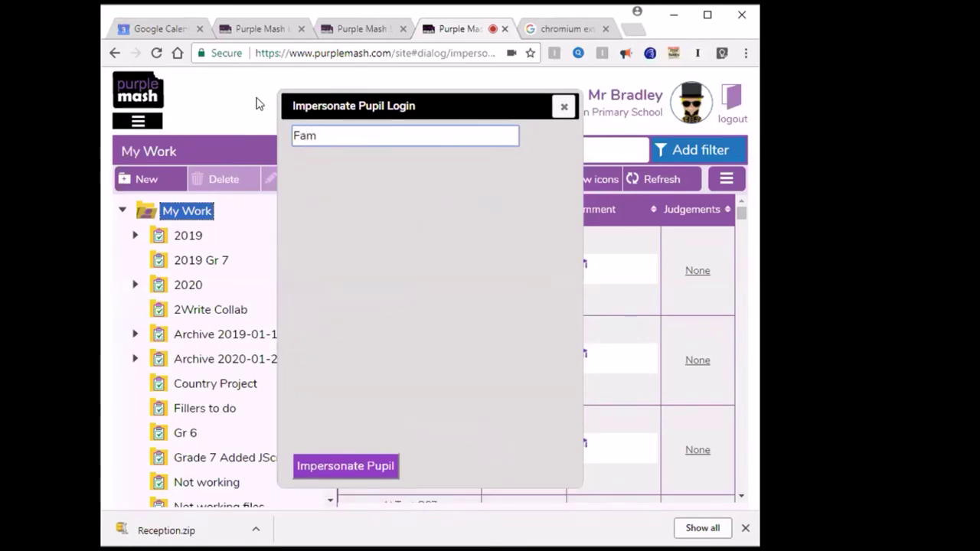
key(BackSpace)
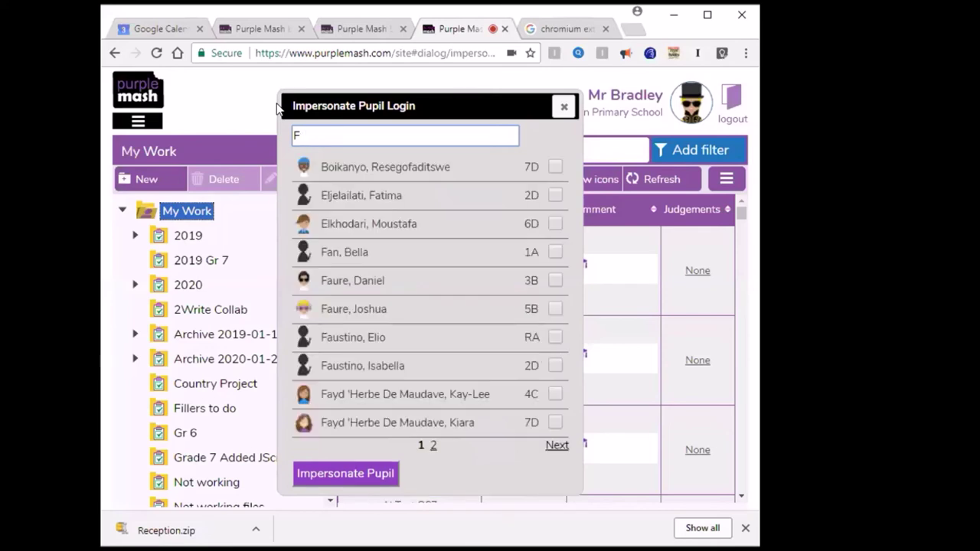
text(u)
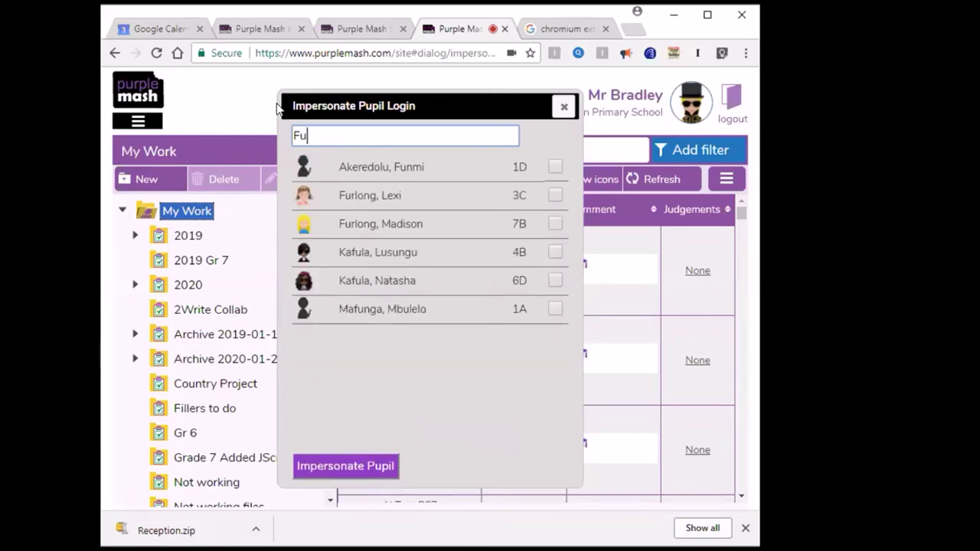
click(555, 167)
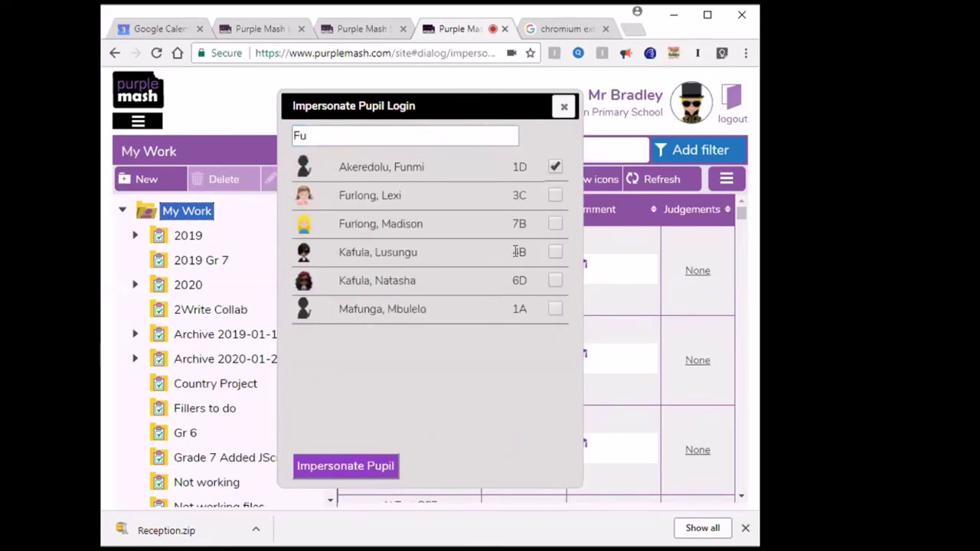
click(346, 466)
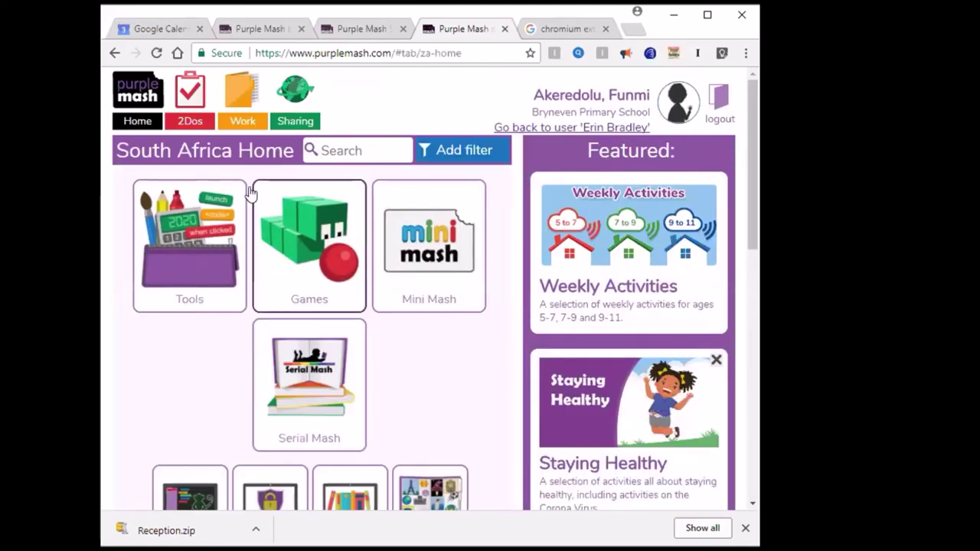
Open the pupil's 2dos, start April's Long Holiday Weekly Diary and create it as a My Simple Story
click(196, 112)
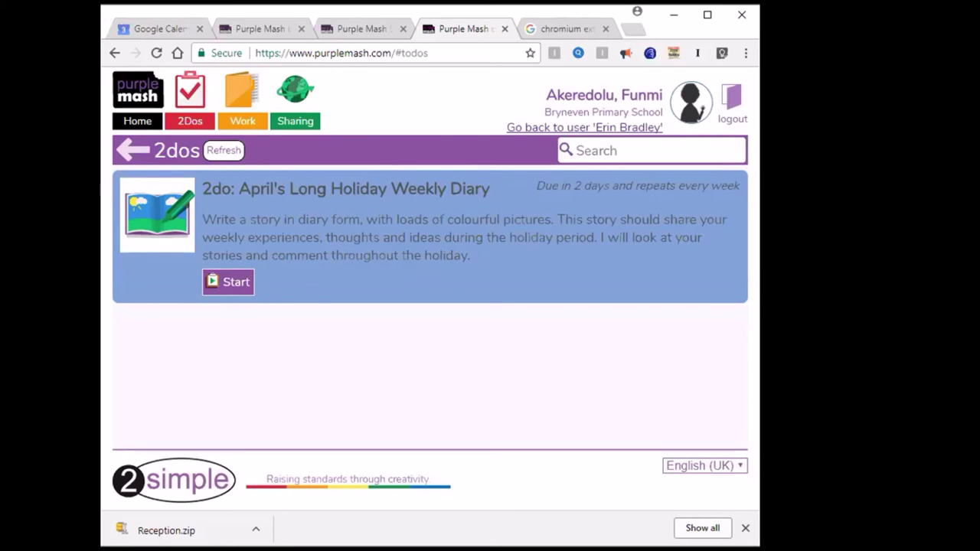
click(232, 283)
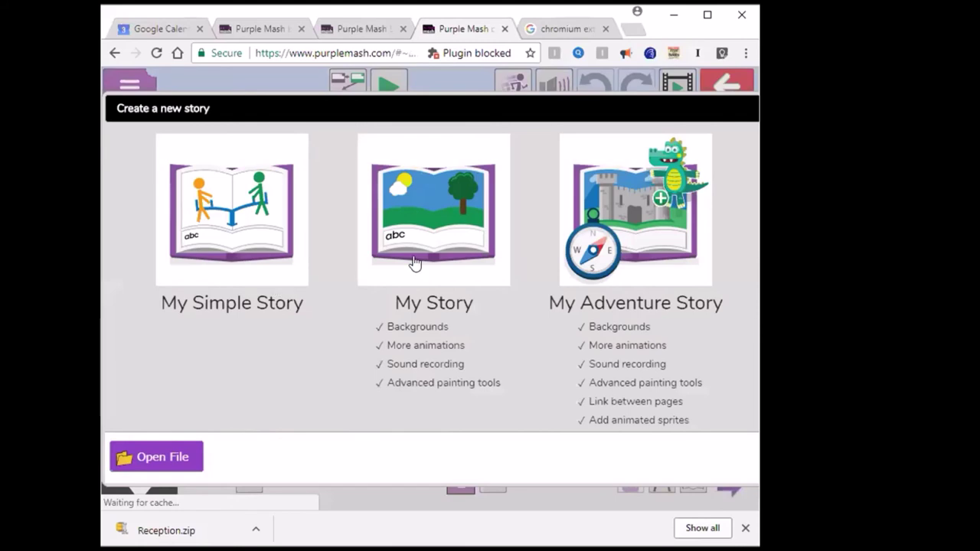
click(271, 240)
Draw two red freehand squiggles on page 1, write "two monkeys" beneath them, and save and exit the story
mouse_move(327, 188)
mouse_down()
mouse_move(422, 245)
mouse_move(429, 261)
mouse_up()
click(272, 388)
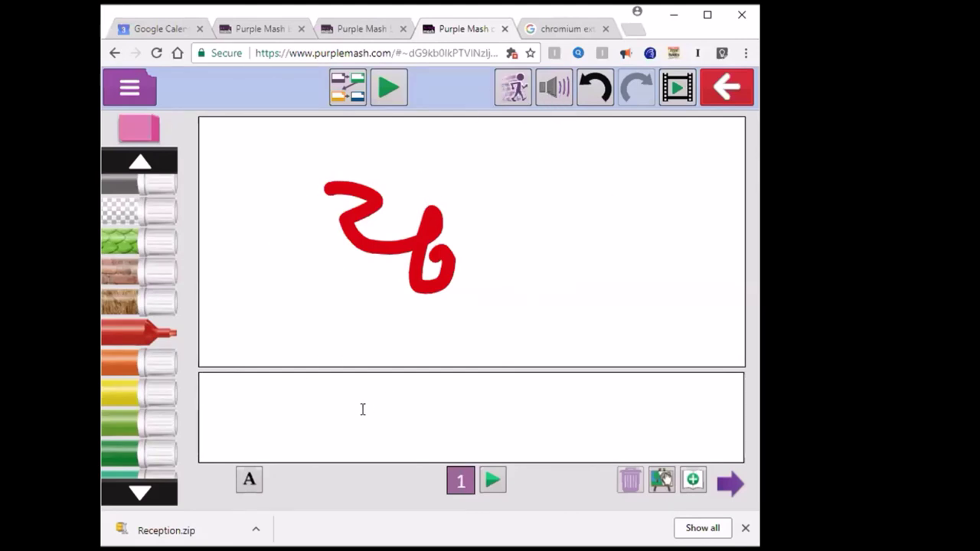
text(wo monk)
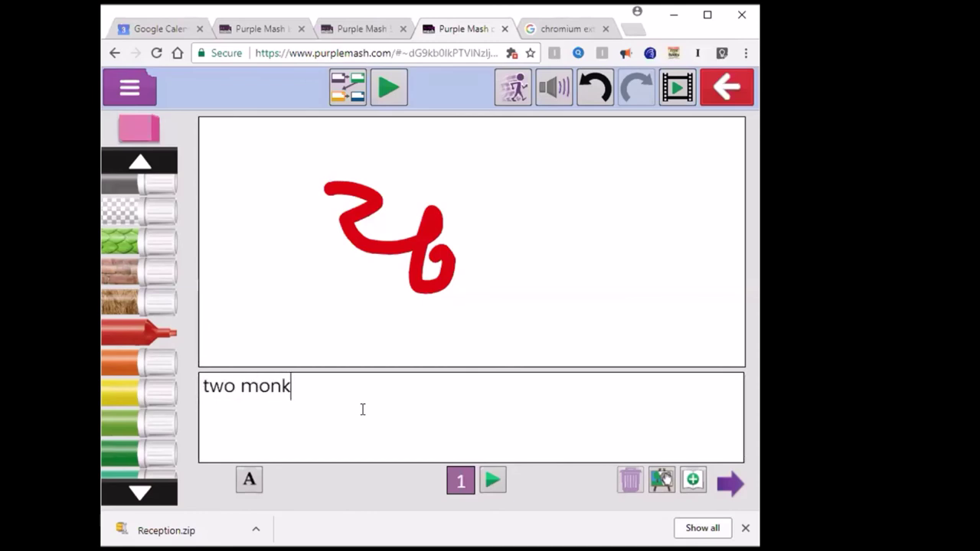
text(eys)
mouse_move(530, 170)
mouse_down()
mouse_move(541, 315)
mouse_move(550, 300)
mouse_up()
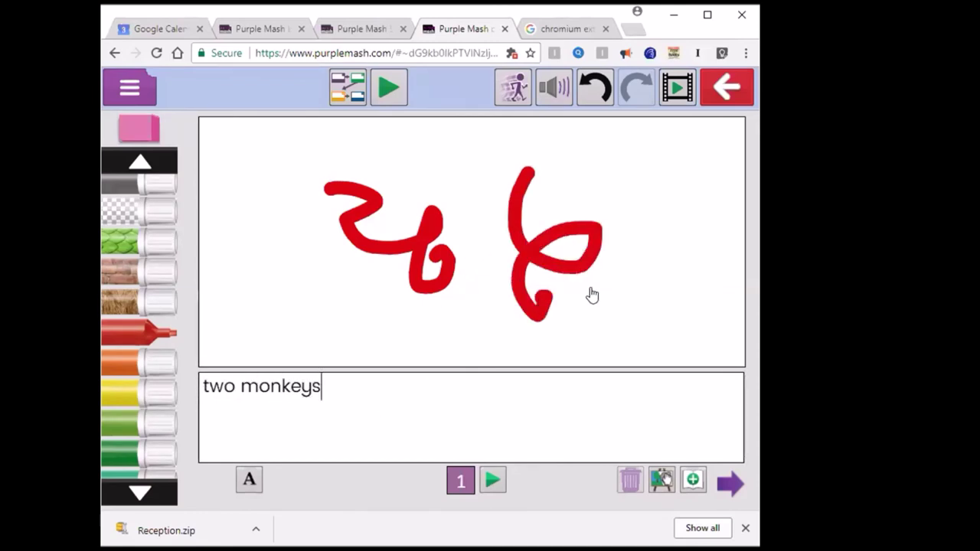
click(717, 88)
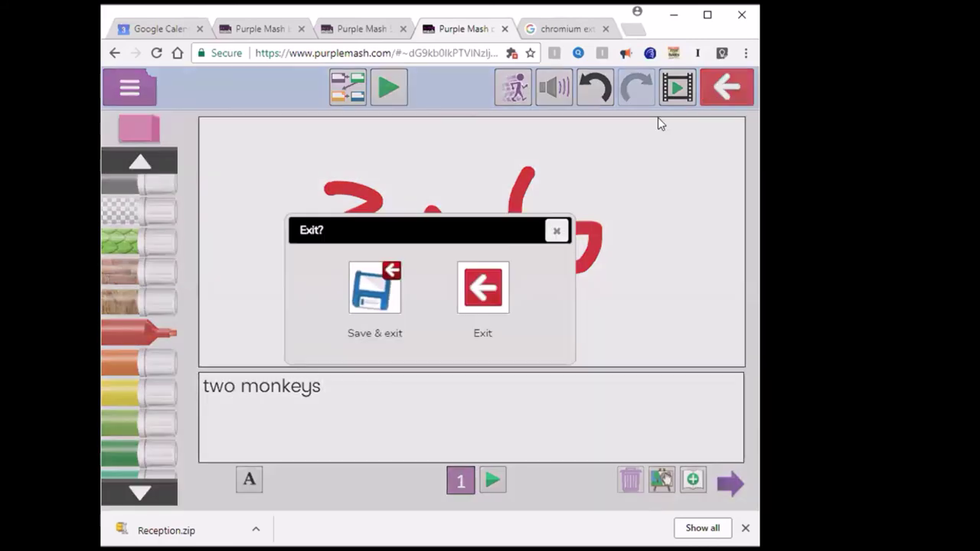
click(372, 291)
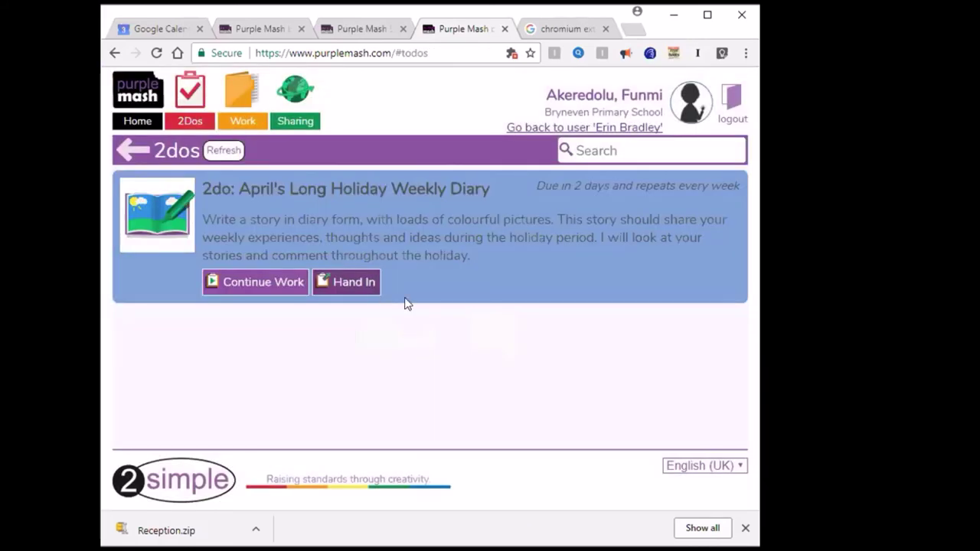
Hand in the diary 2do with the note "loved this work" and a short voice recording
click(354, 283)
text(lov)
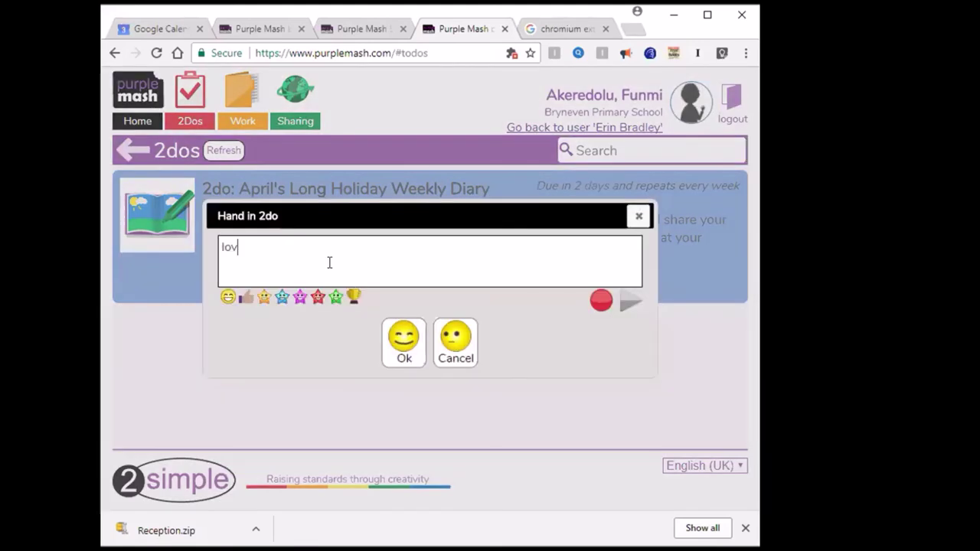
text(ed this work)
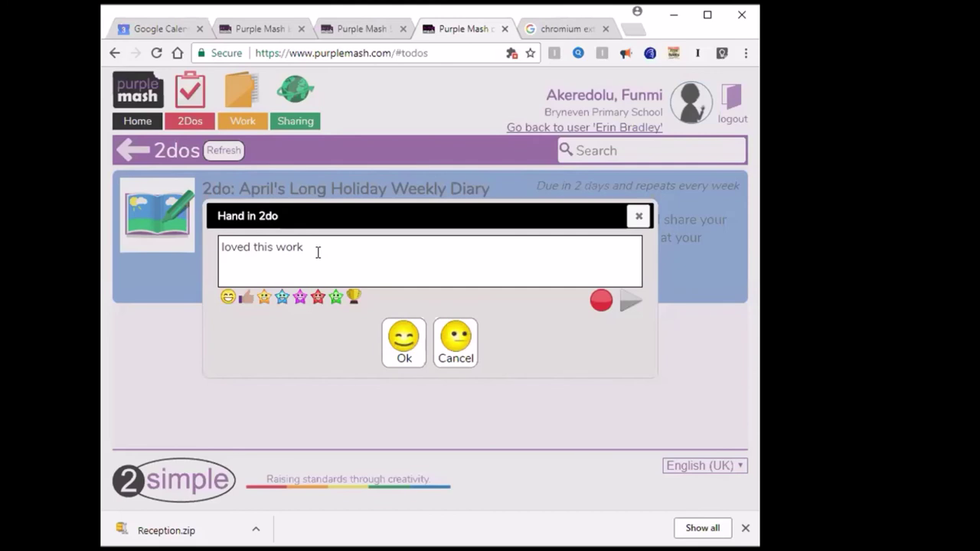
click(601, 300)
click(369, 265)
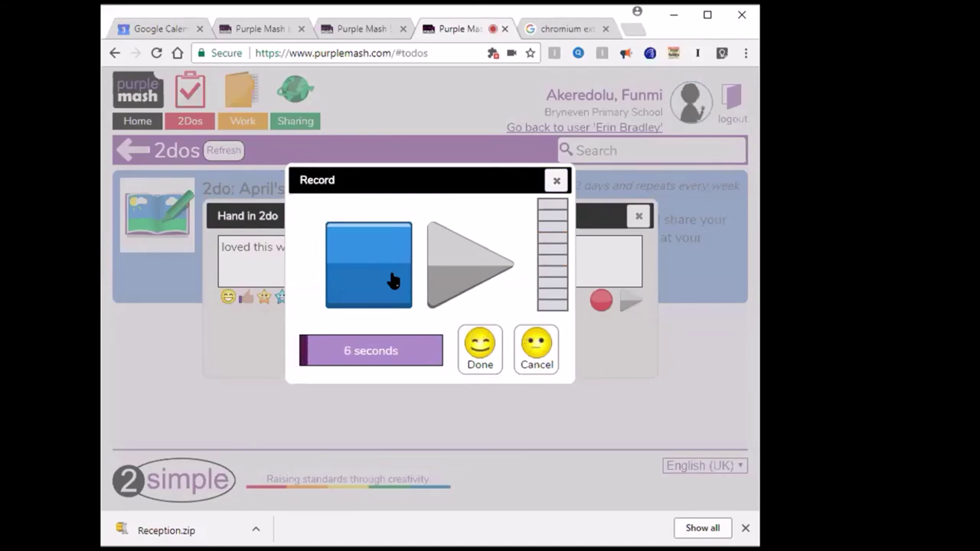
click(479, 347)
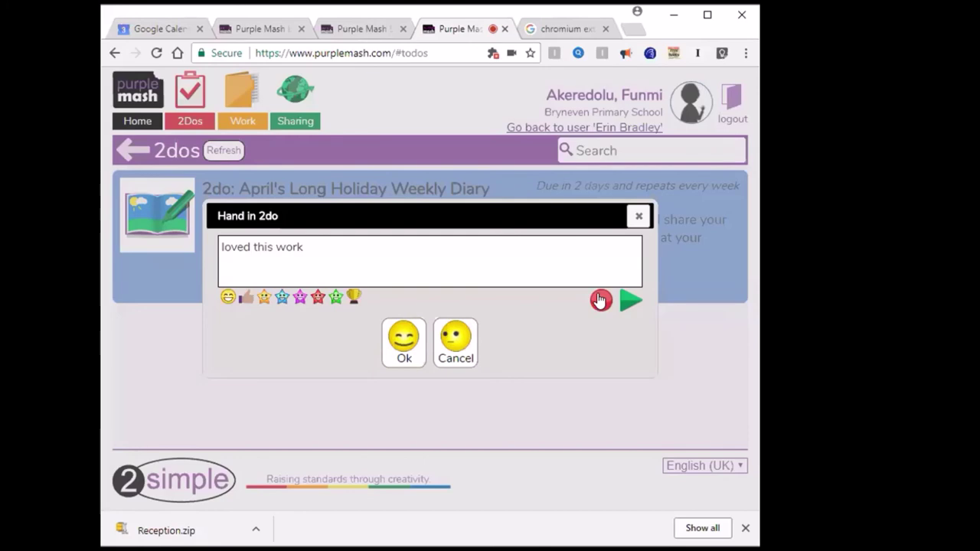
click(404, 338)
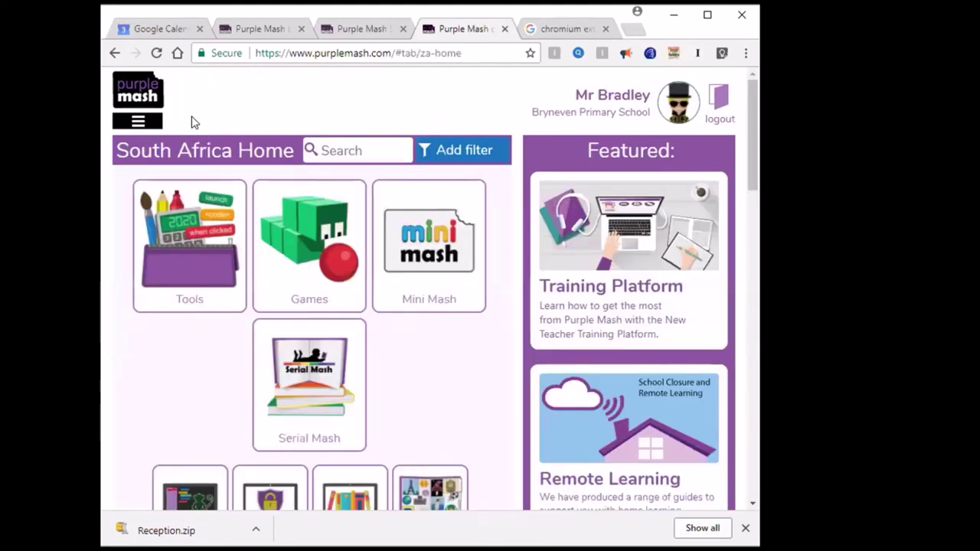
Open the teacher's 2dos and view the class 1D folder for the holiday diary 2do
click(138, 118)
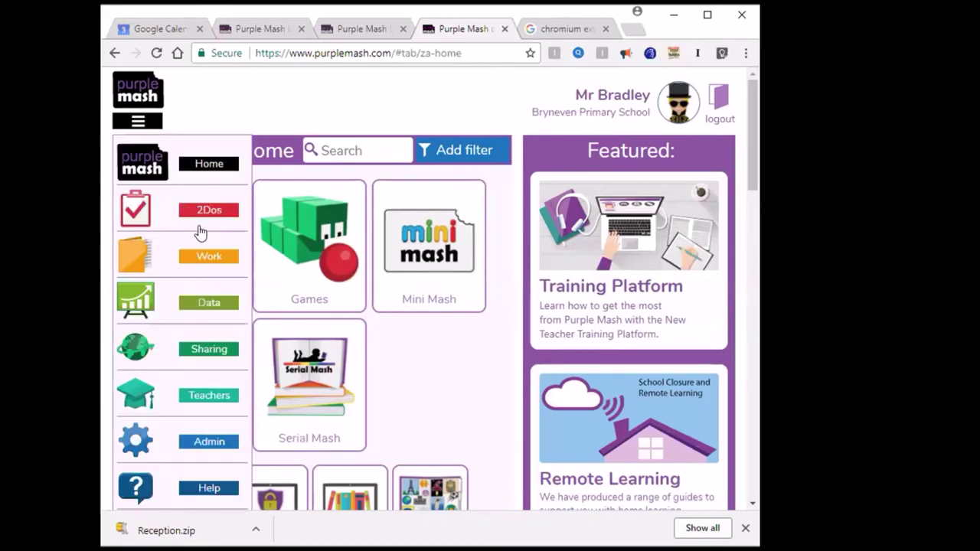
click(203, 214)
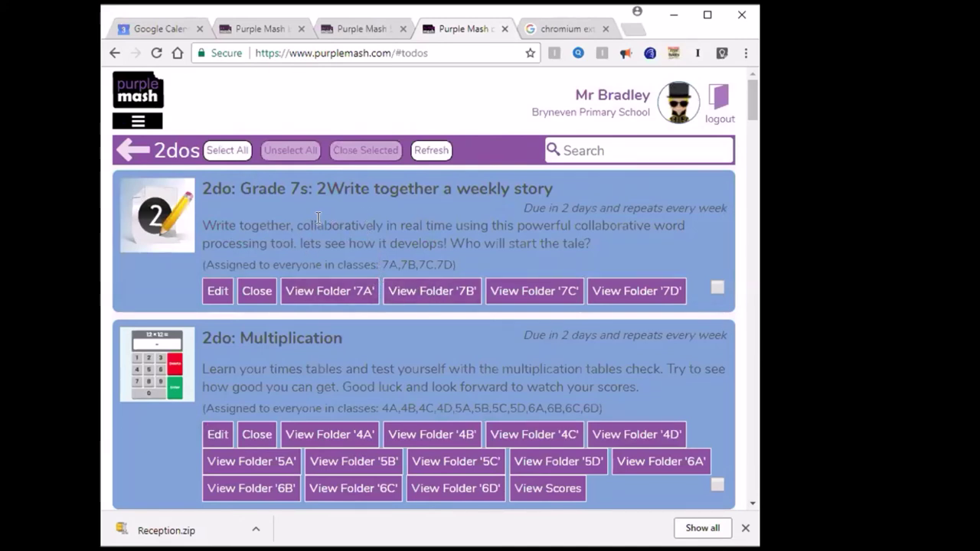
scroll(284, 230, down, 5)
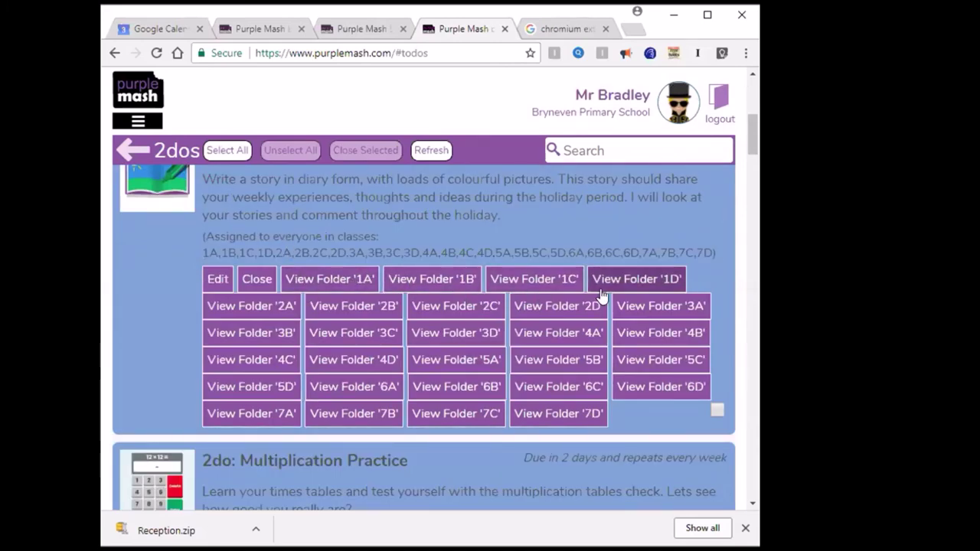
click(622, 280)
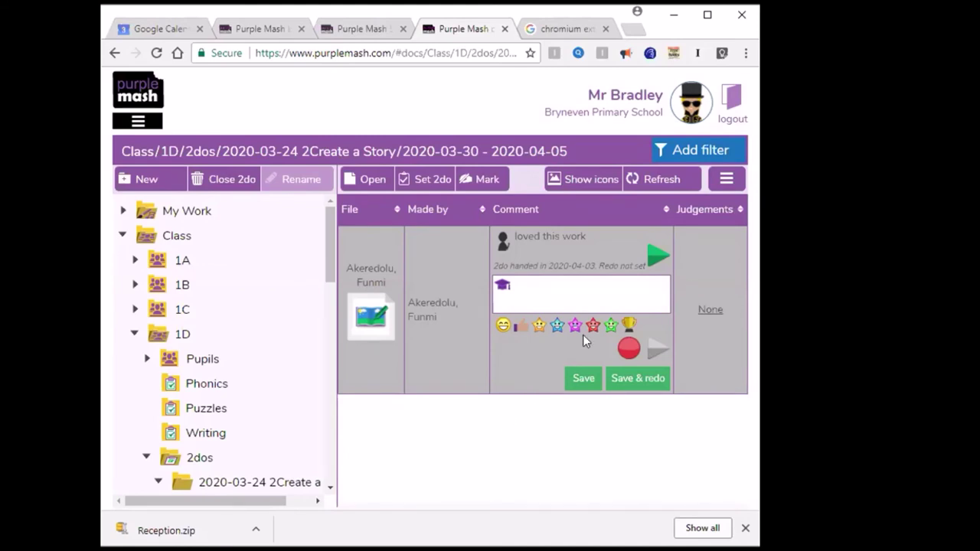
Open the report setup for this 2do, check which pupils did not attempt it, and close it without creating a report
click(726, 182)
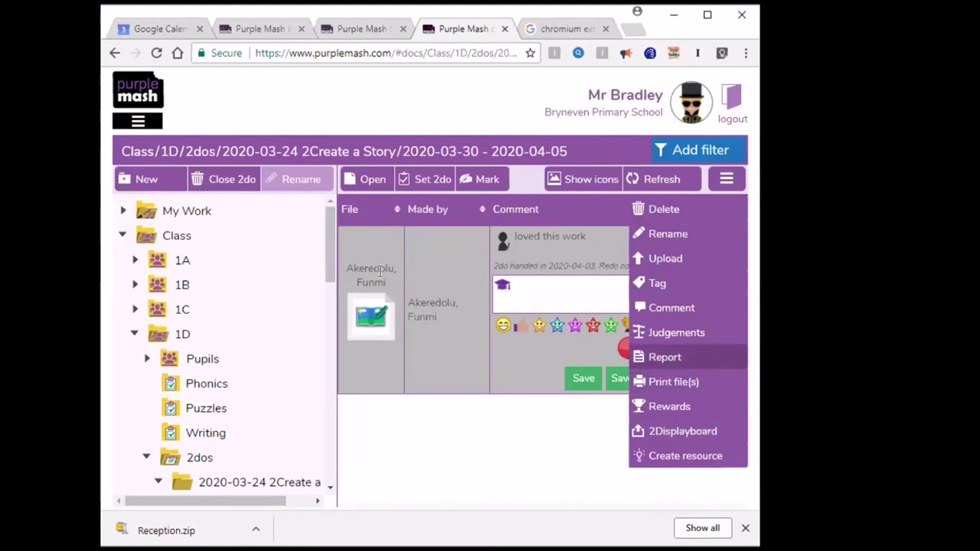
click(665, 357)
drag(280, 258, 484, 385)
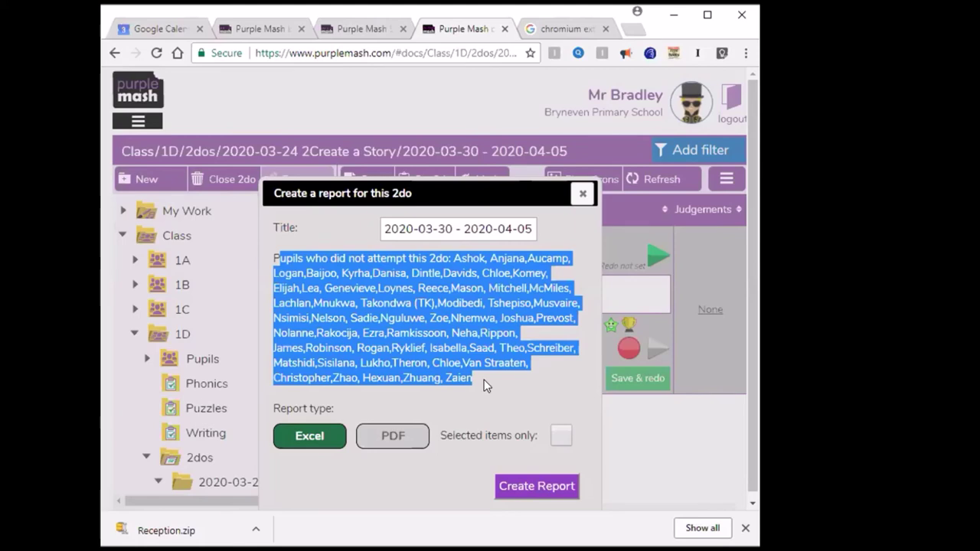
click(582, 194)
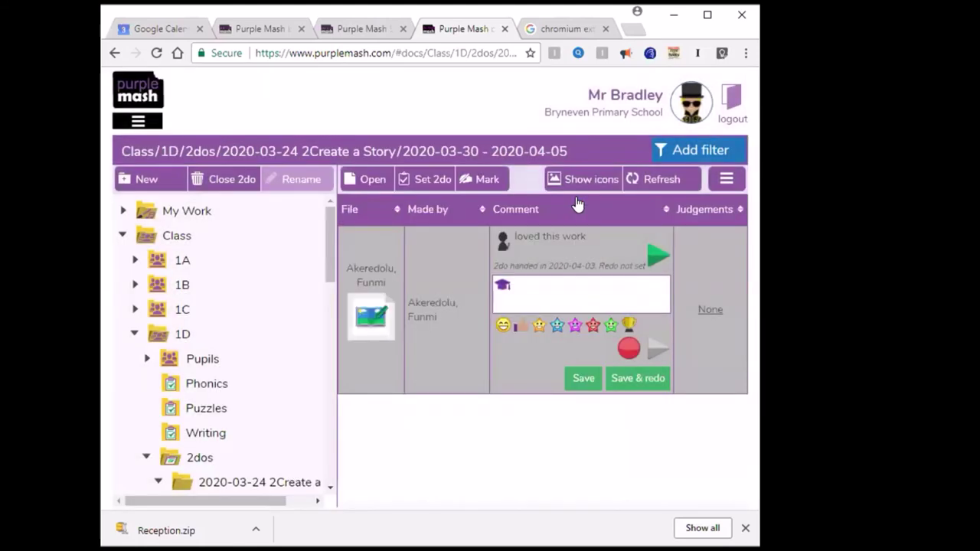
Open the handed-in story for marking, record a short spoken teacher comment and write "brilliant reward" as the text comment
click(520, 289)
click(484, 183)
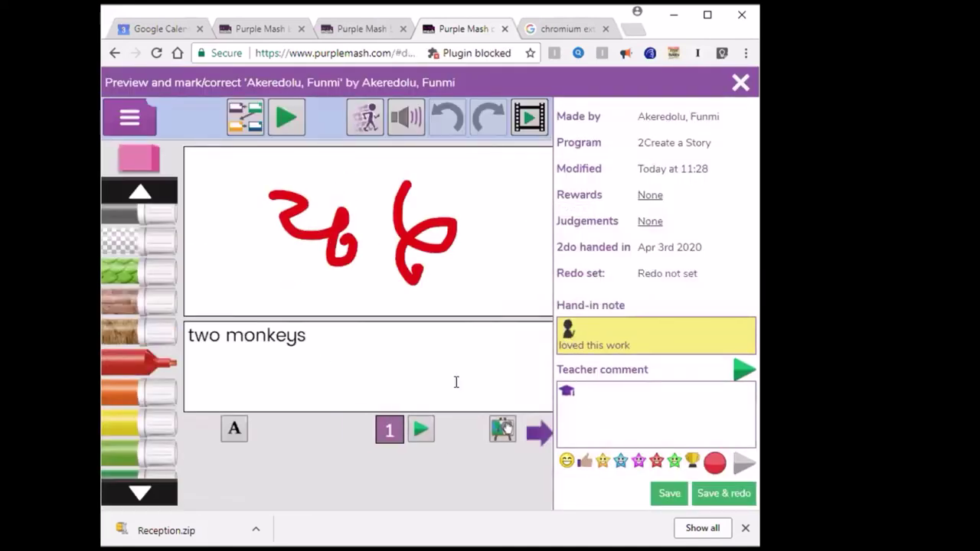
click(715, 465)
click(360, 271)
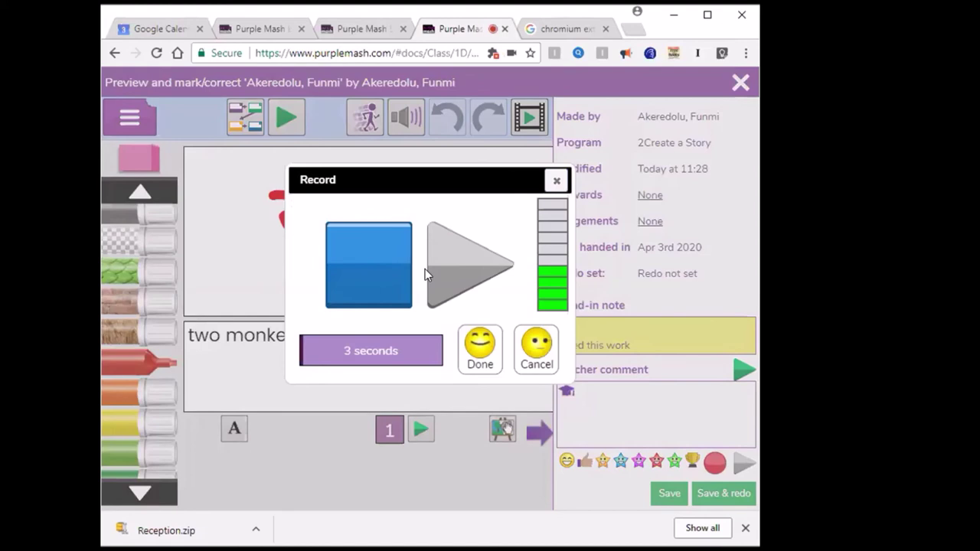
click(479, 346)
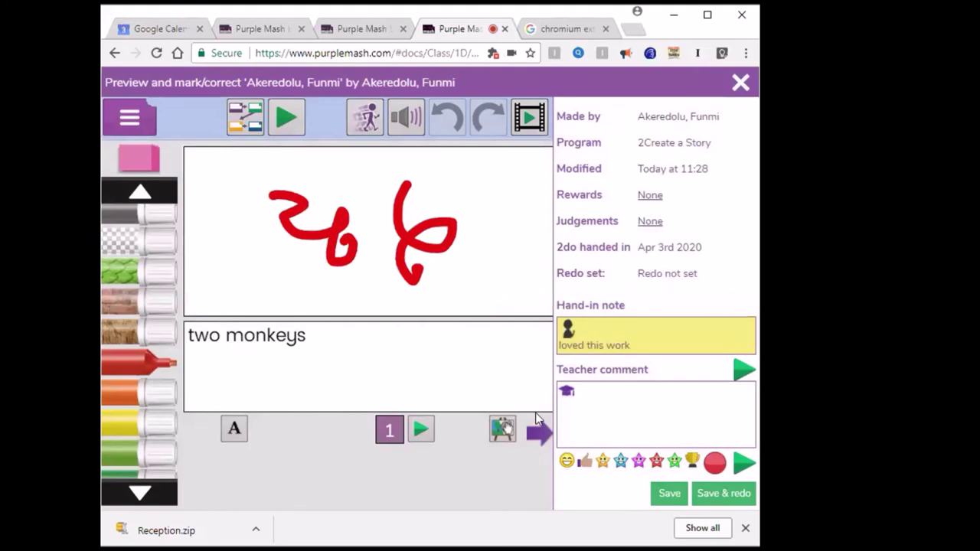
click(587, 396)
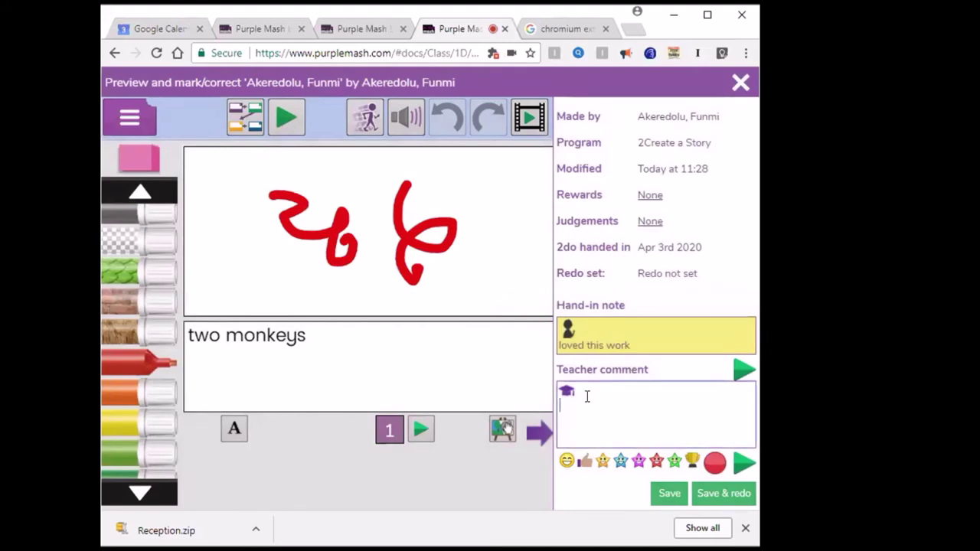
text(brilliant reward)
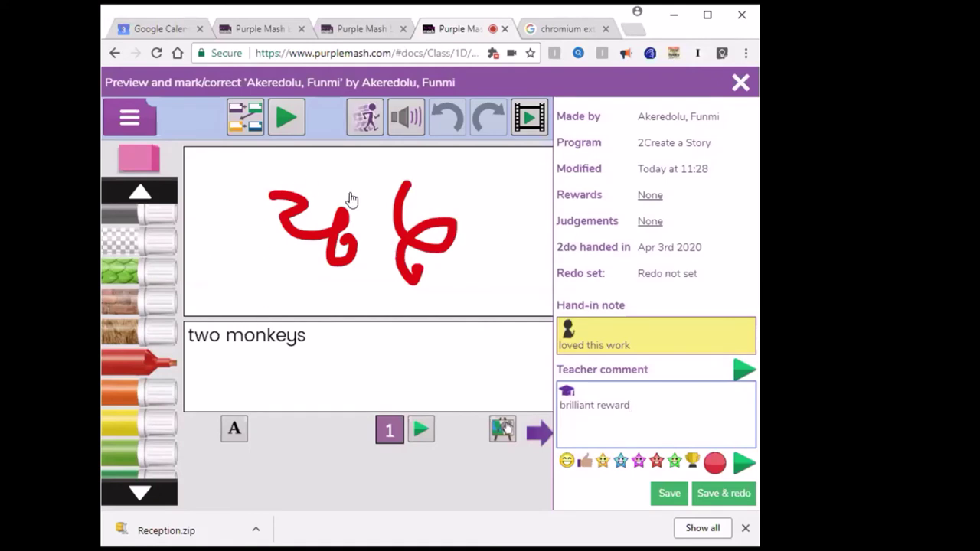
Create and submit a reward for the story with subject English and category Effort
click(641, 197)
click(230, 187)
click(373, 160)
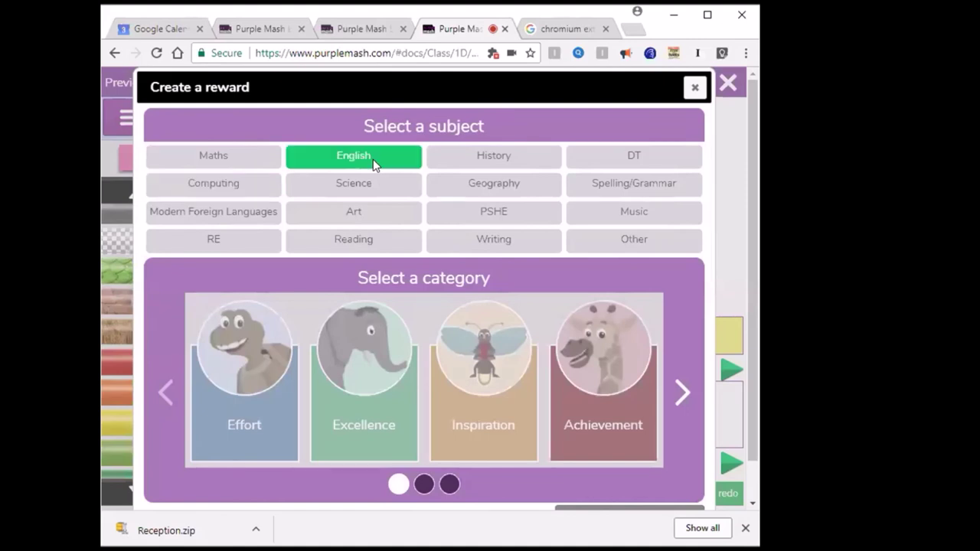
click(356, 423)
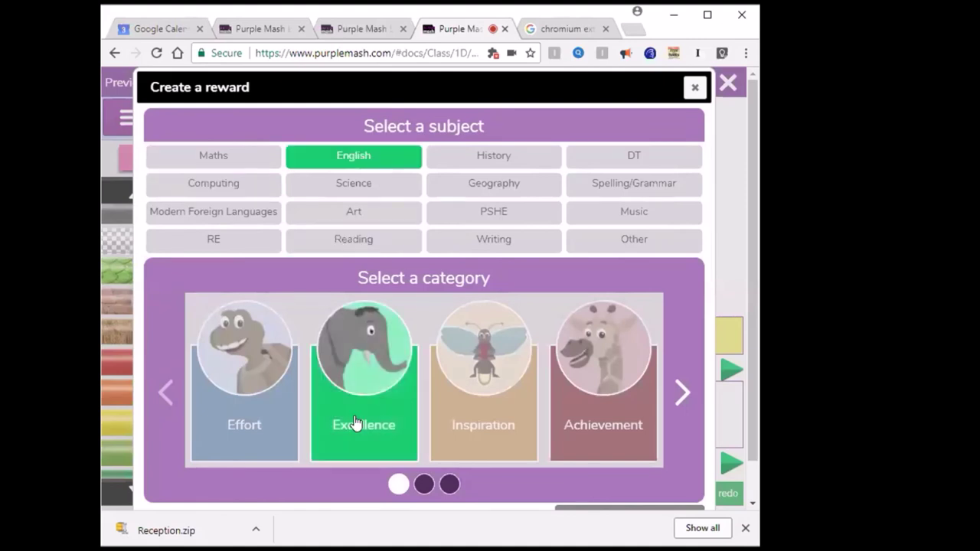
click(263, 425)
click(681, 393)
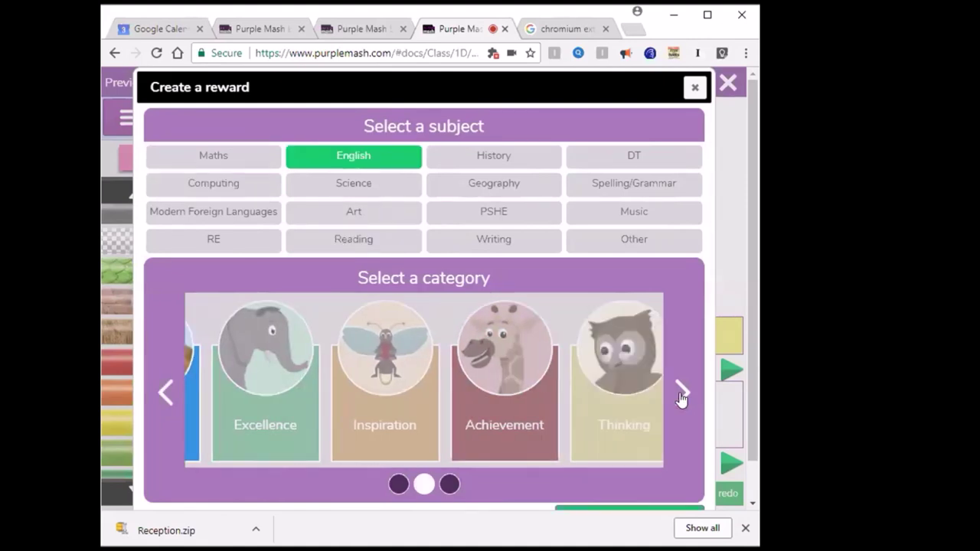
click(330, 386)
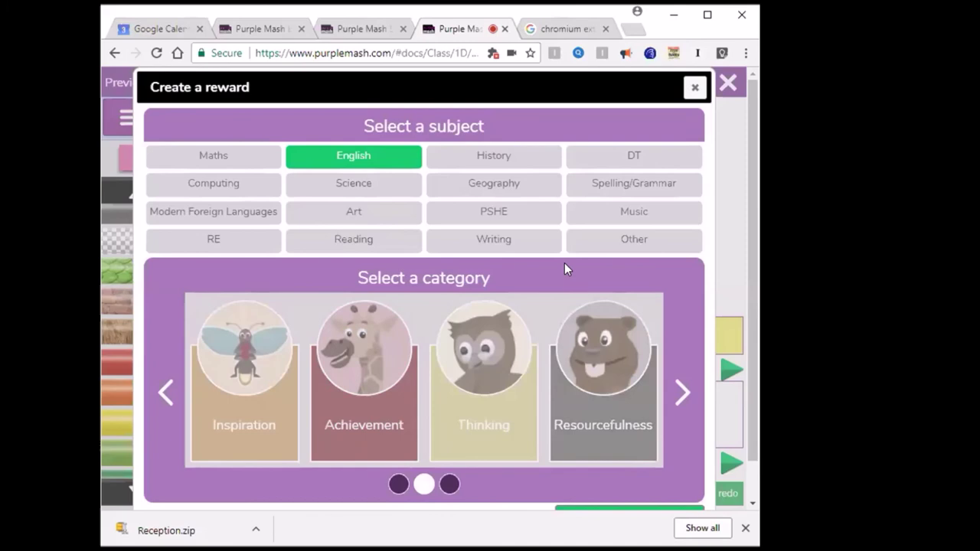
key(ctrl+minus)
click(563, 483)
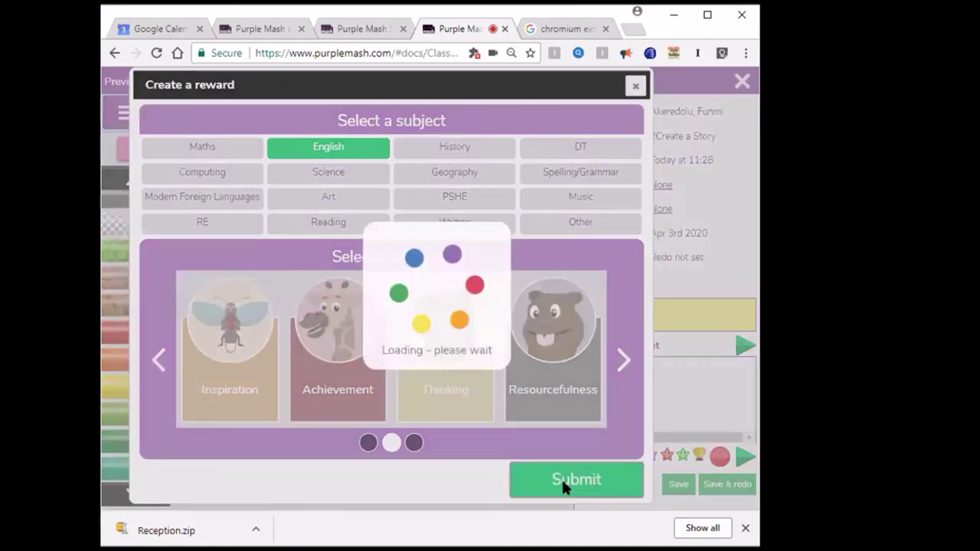
click(501, 255)
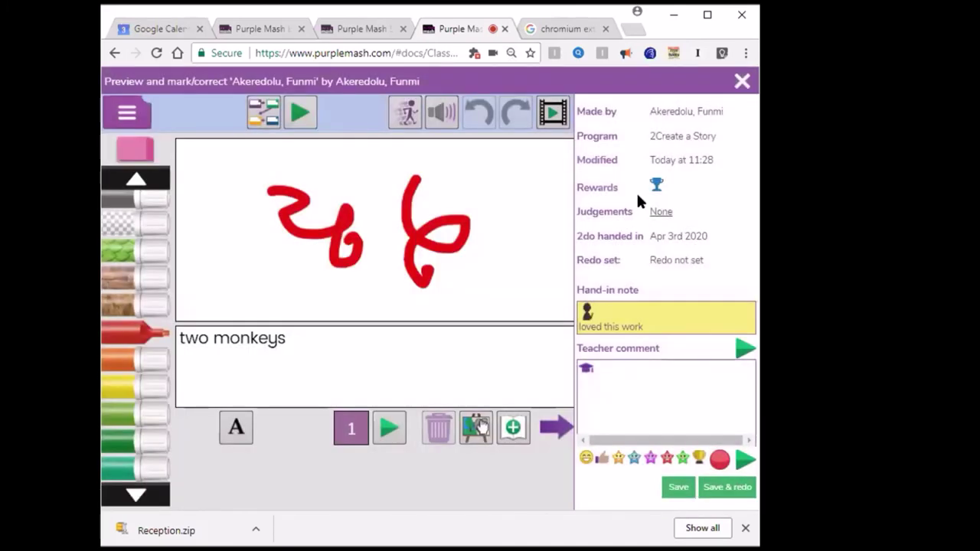
Enter placeholder text as the teacher comment, and close the marking preview without saving it
click(606, 389)
text(jljlsjljlsjlkjl)
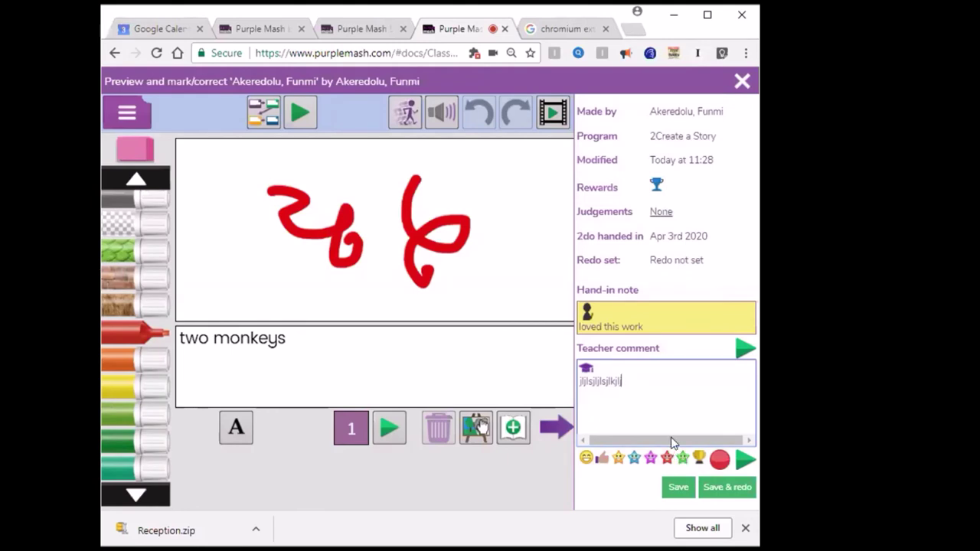
drag(617, 380, 629, 379)
click(742, 82)
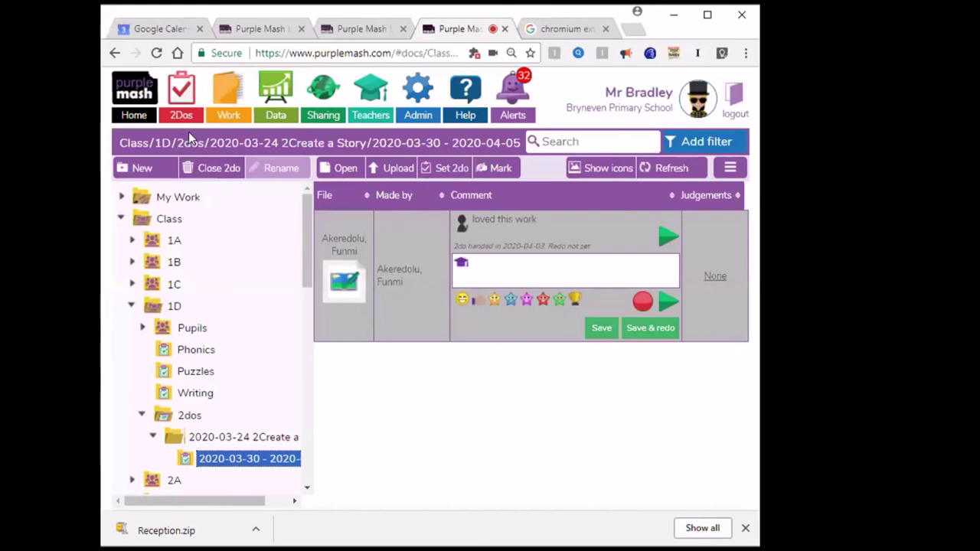
Open the document upload window for the class 1D folder, and close it without uploading anything
click(132, 305)
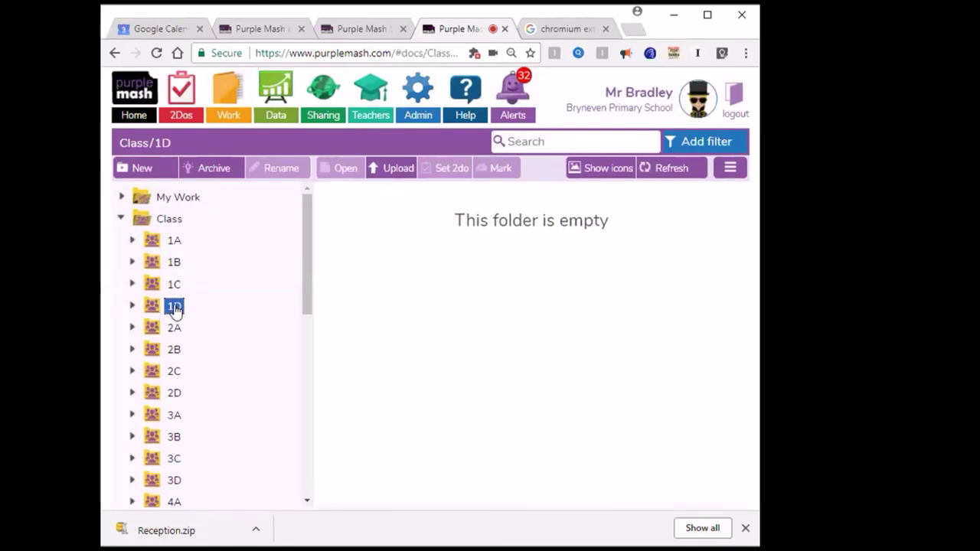
click(398, 169)
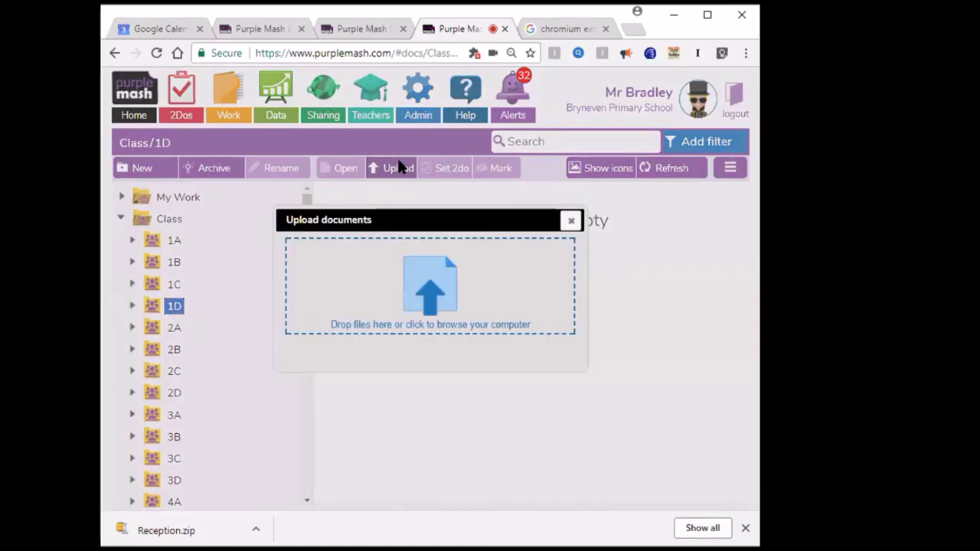
click(571, 222)
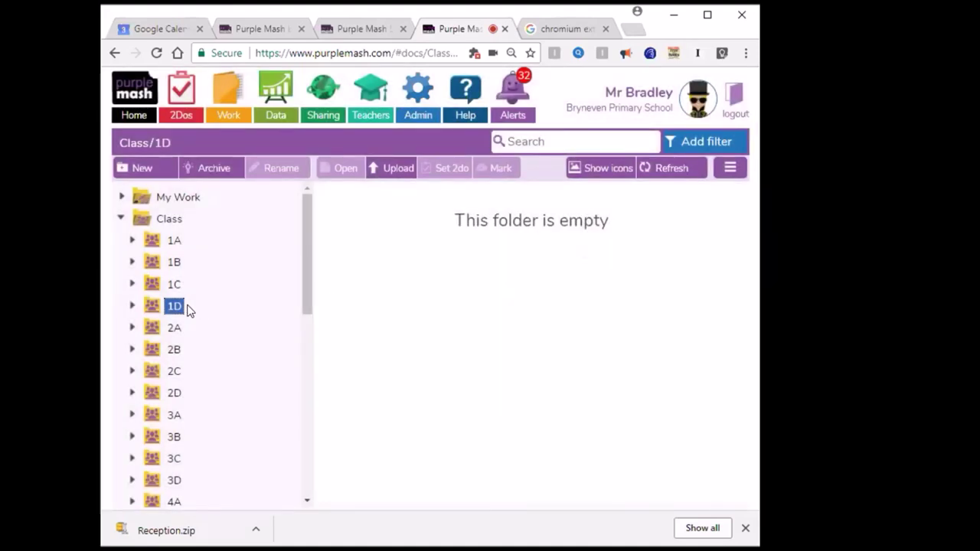
Upload the Tefl PowerPoint presentation from the computer into the class 1D folder
click(392, 170)
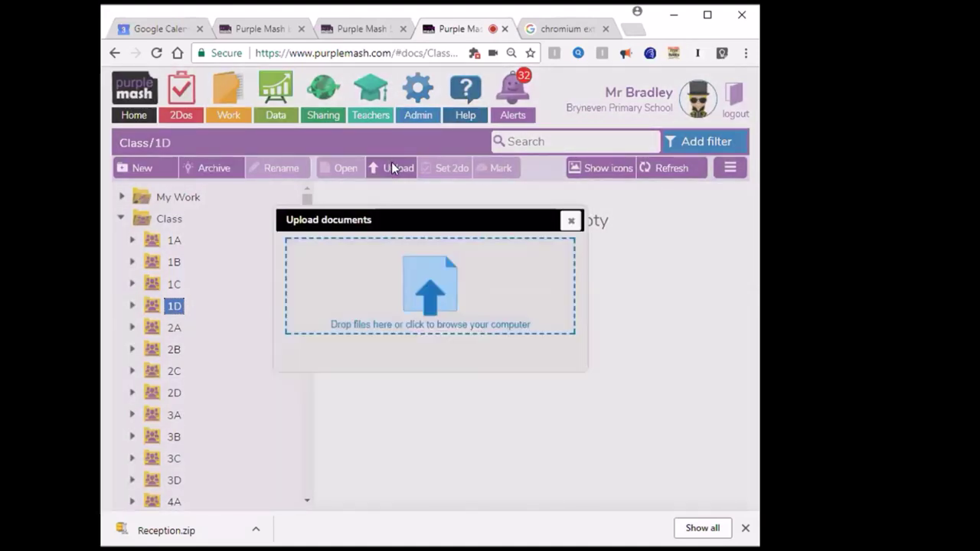
click(446, 287)
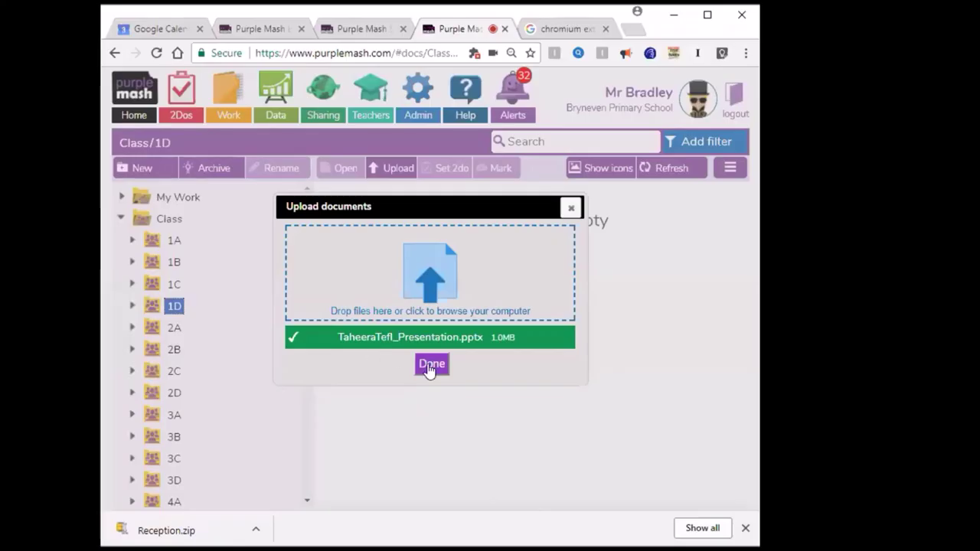
click(431, 364)
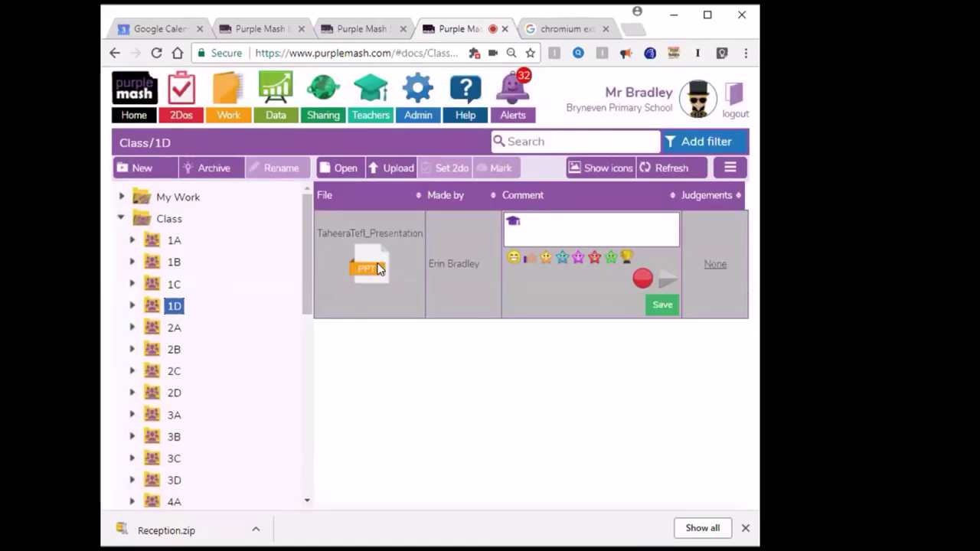
Expand the class 1D folder to view its subfolders, and list the individual pupil folders
click(131, 306)
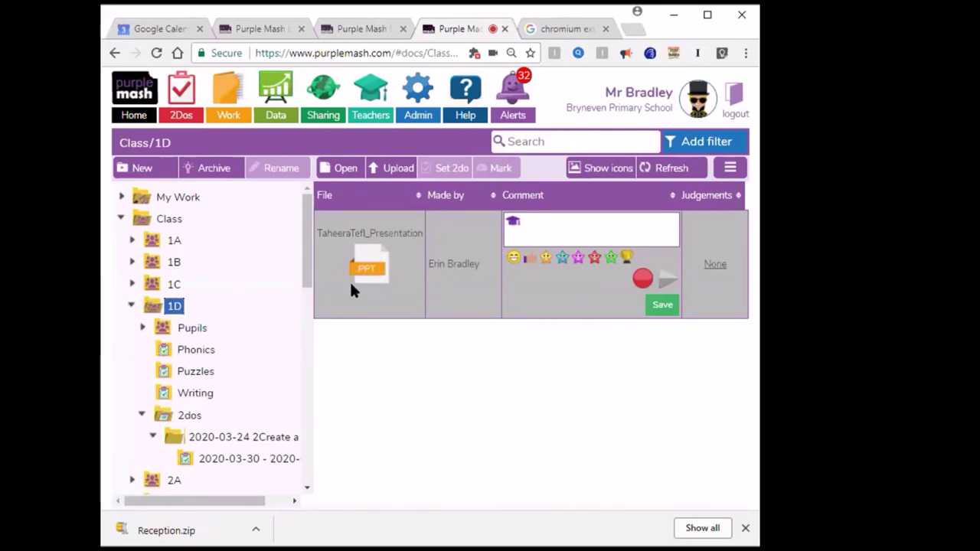
click(129, 307)
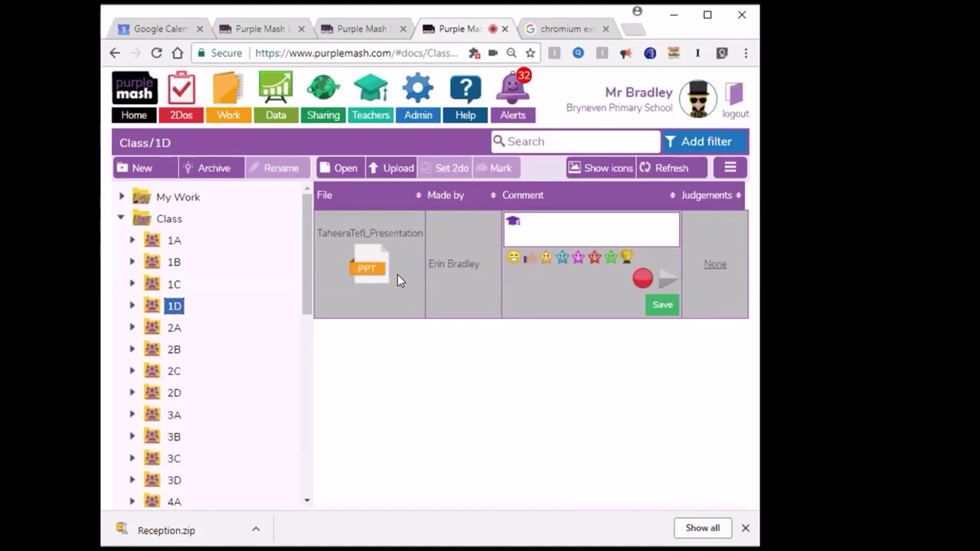
click(131, 308)
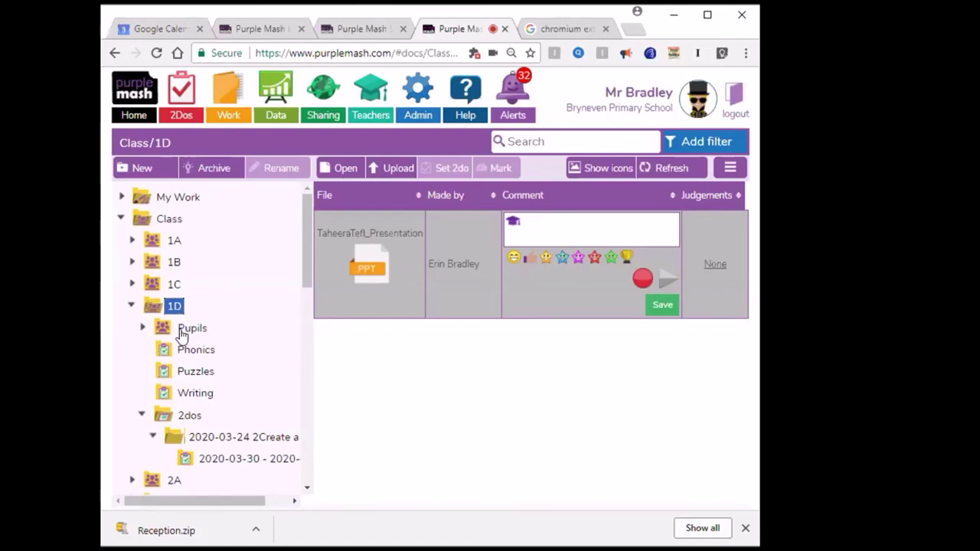
click(147, 328)
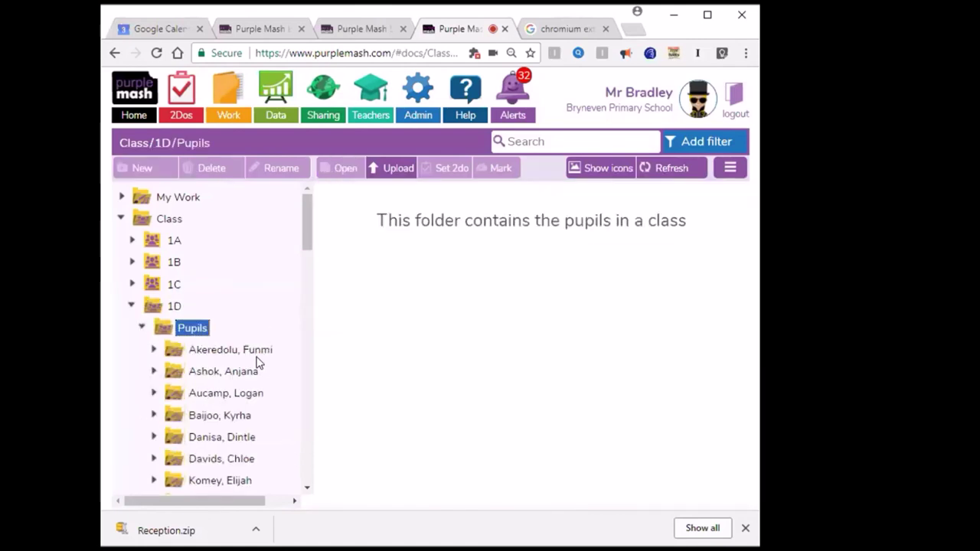
Open the first pupil's folder, browse the computer for a document to upload there, cancel without uploading, and collapse the pupil list
click(259, 353)
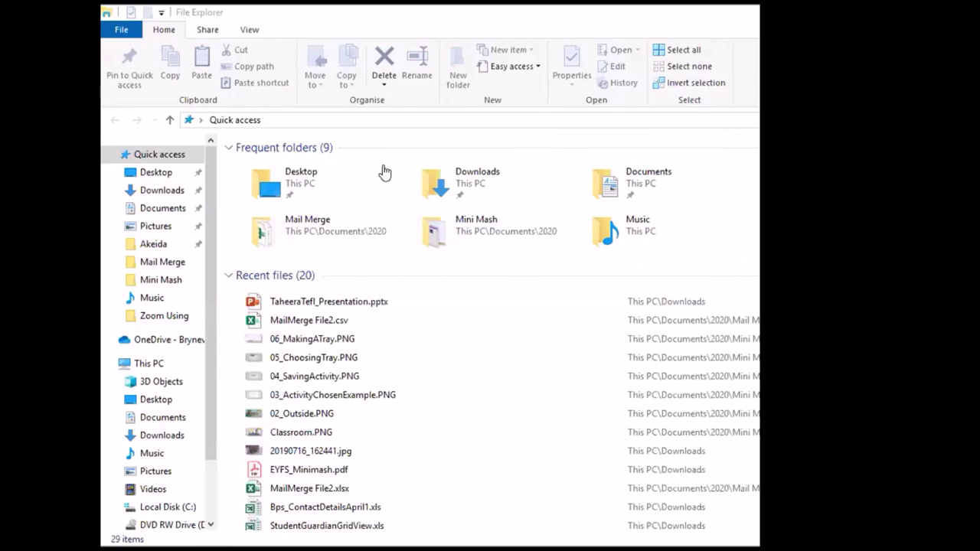
click(385, 167)
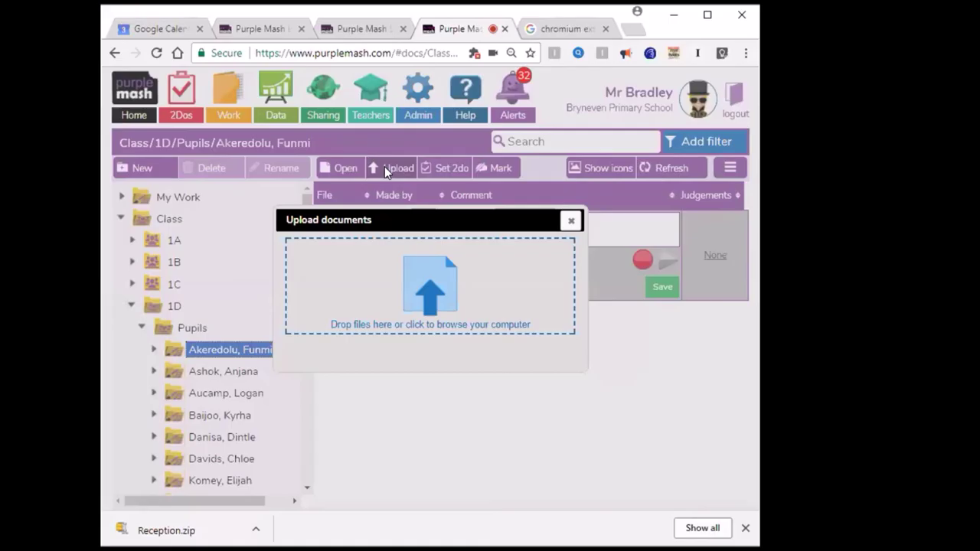
click(442, 289)
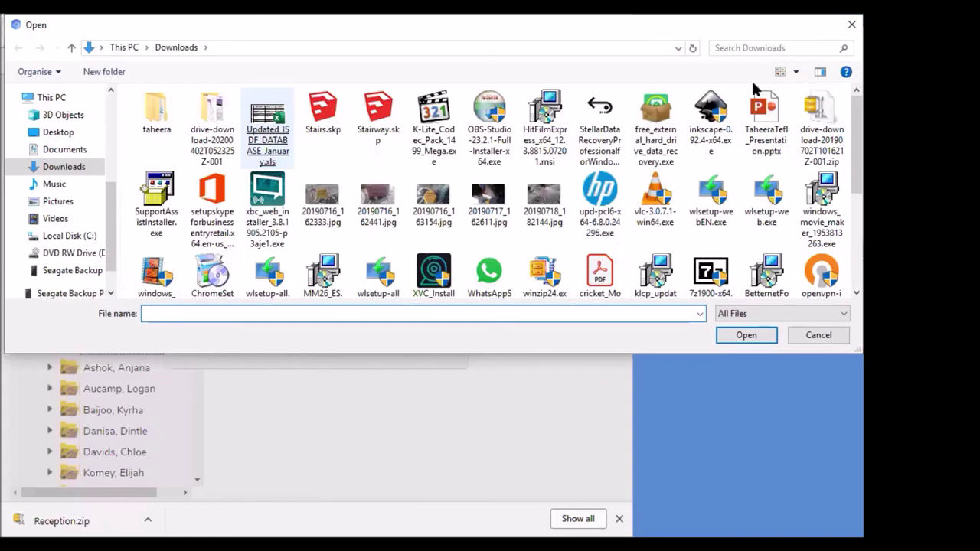
click(818, 335)
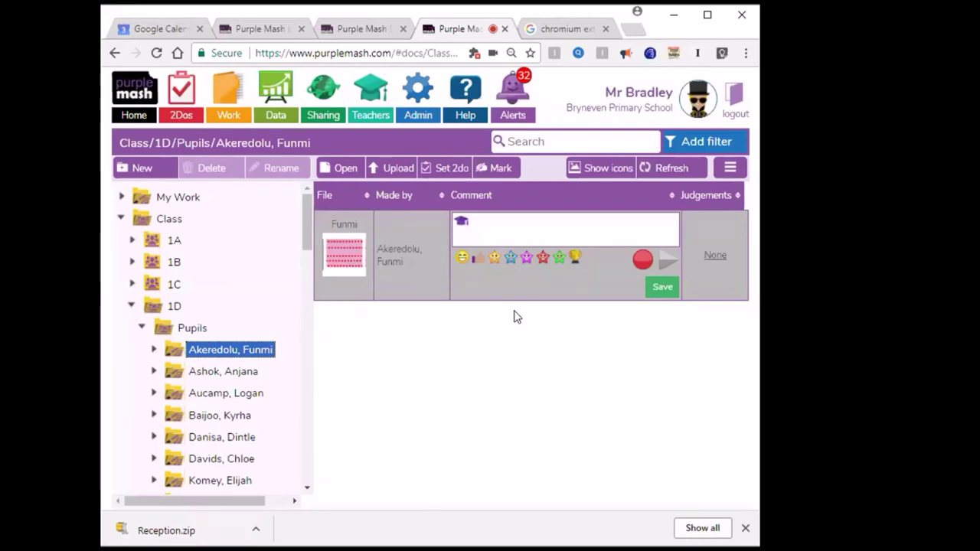
click(141, 329)
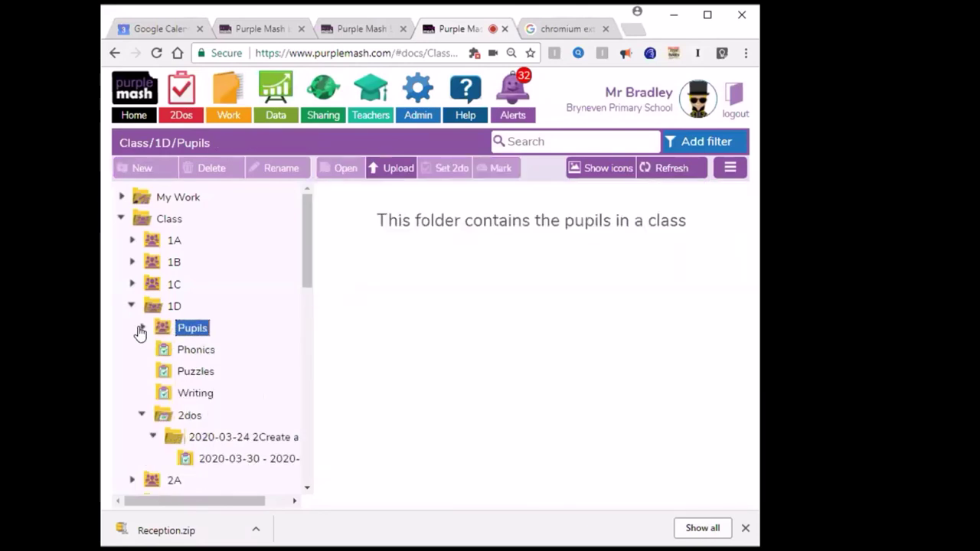